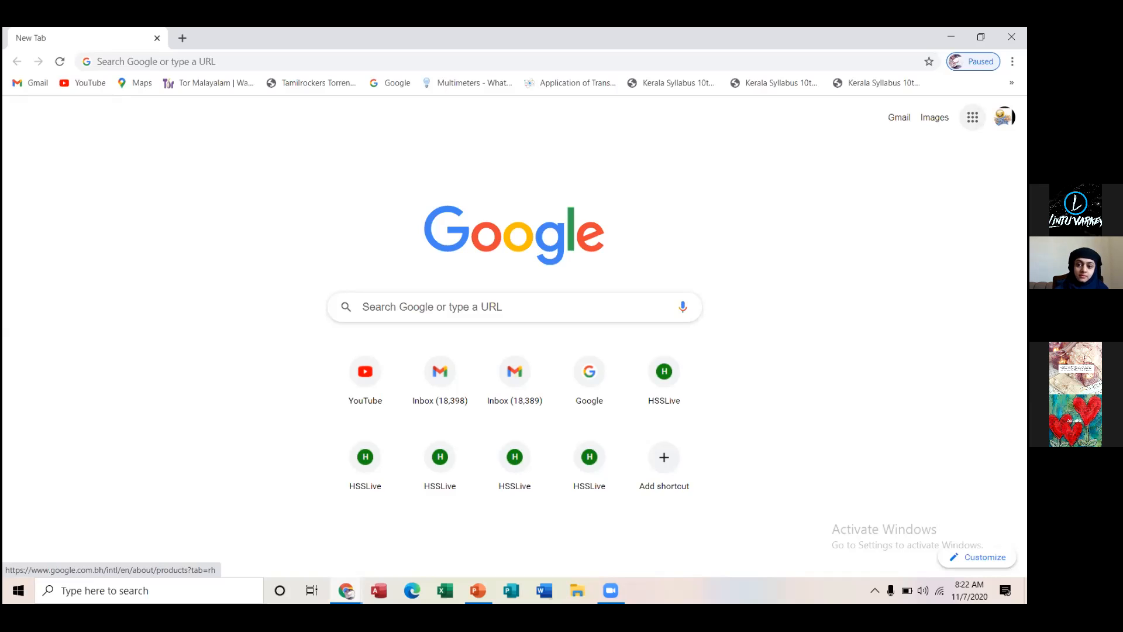
Open Google Classroom from the list of Google apps
click(972, 117)
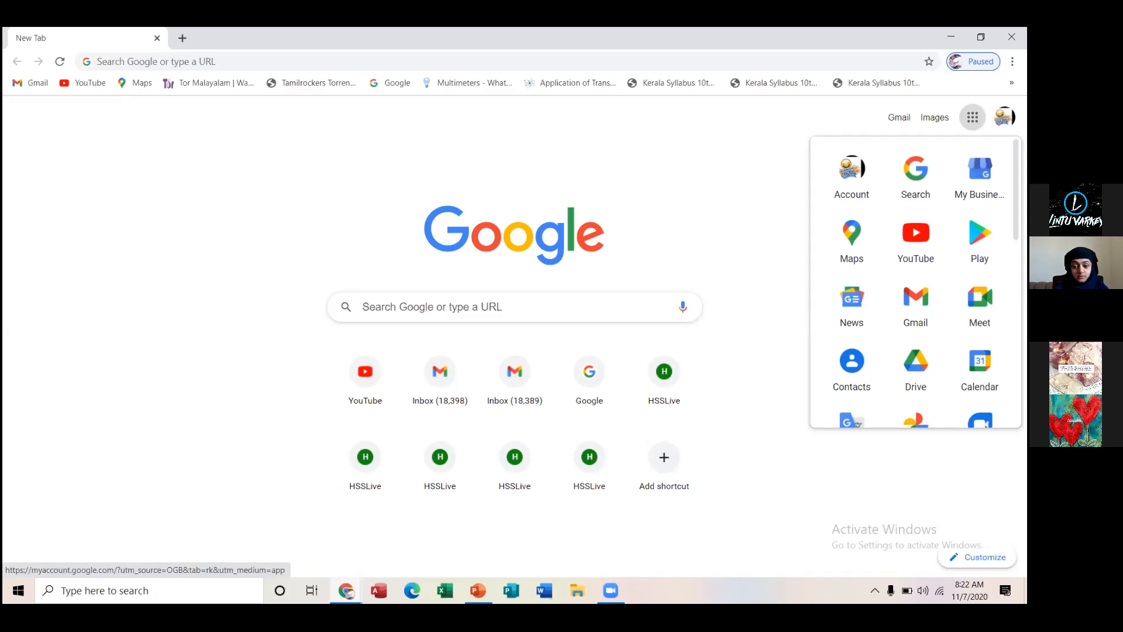
scroll(915, 280, down, 1)
scroll(915, 281, down, 5)
scroll(915, 281, up, 2)
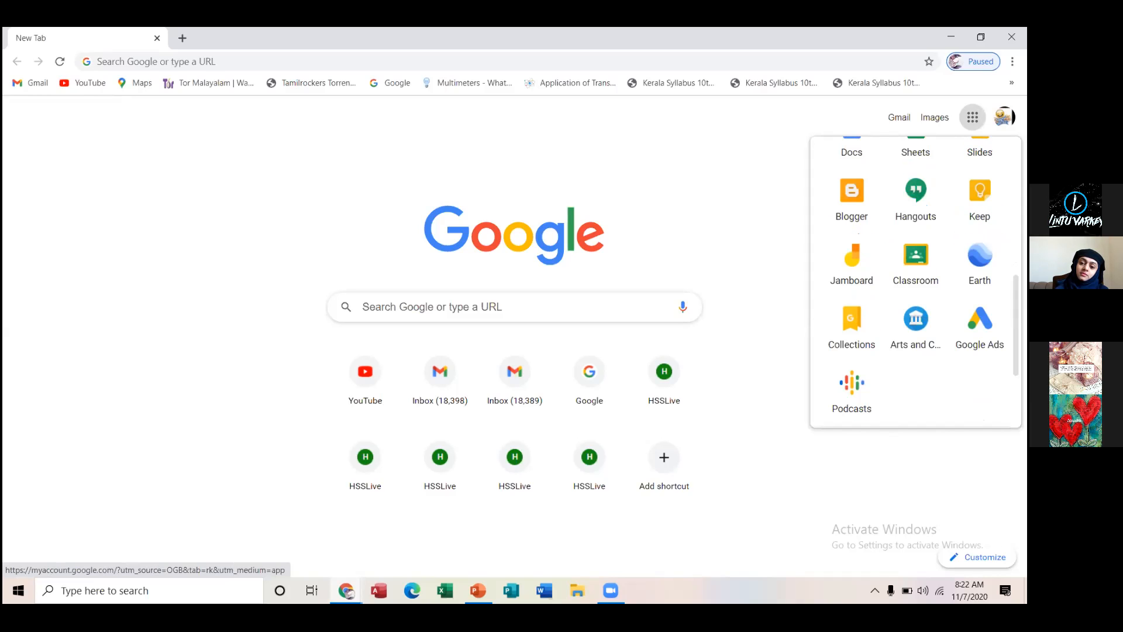
click(913, 271)
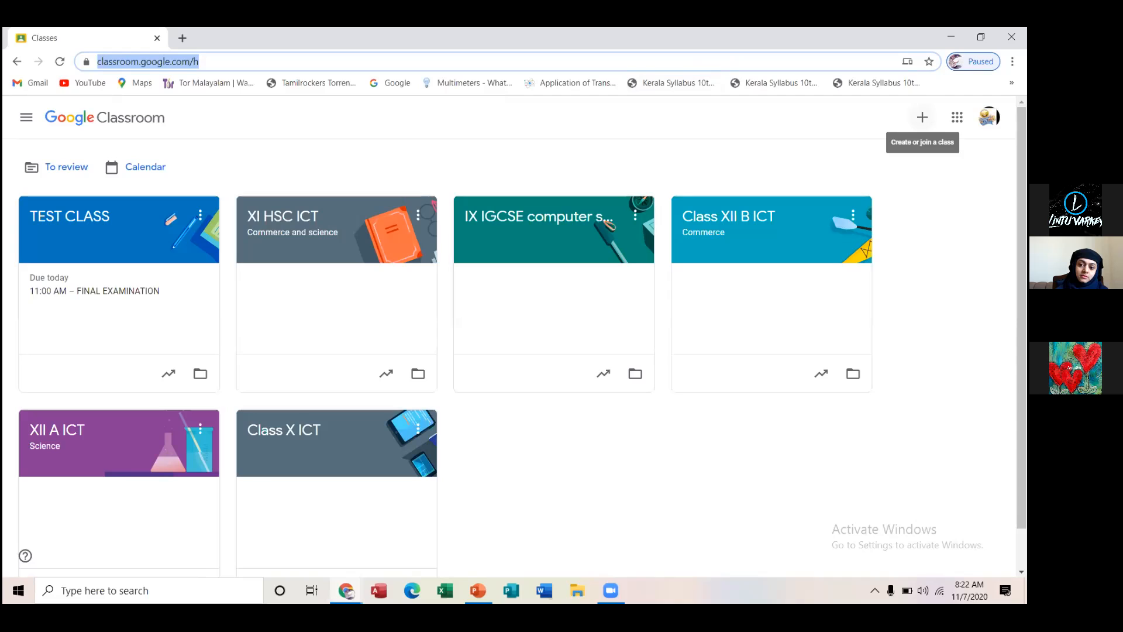
Start creating a new class and accept the notice about not using Classroom at a school with students
click(921, 118)
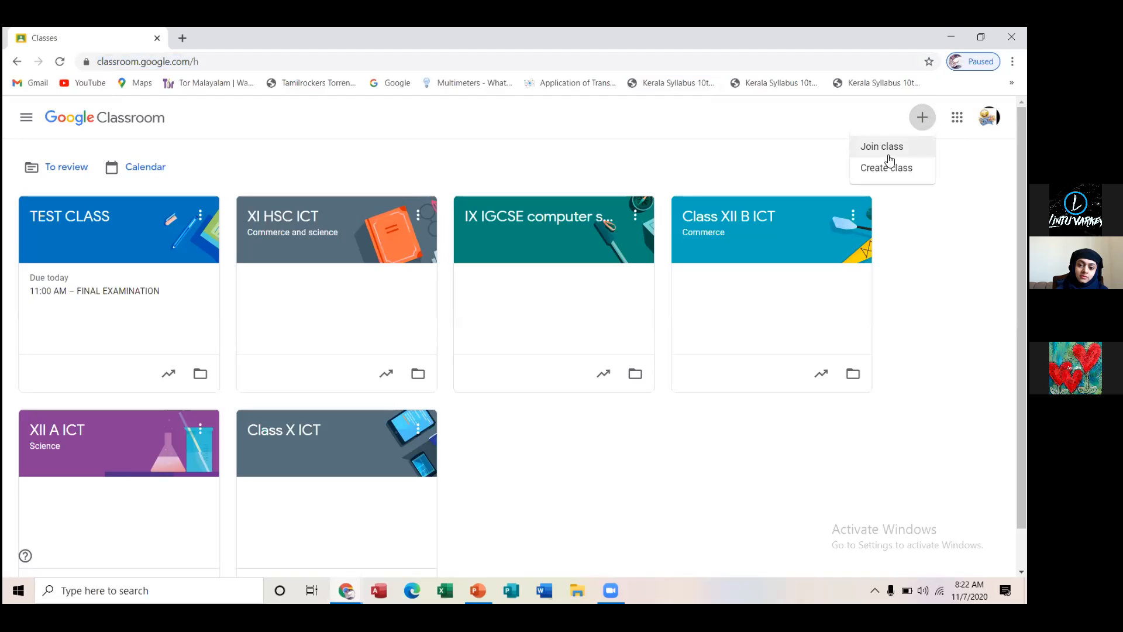
click(880, 174)
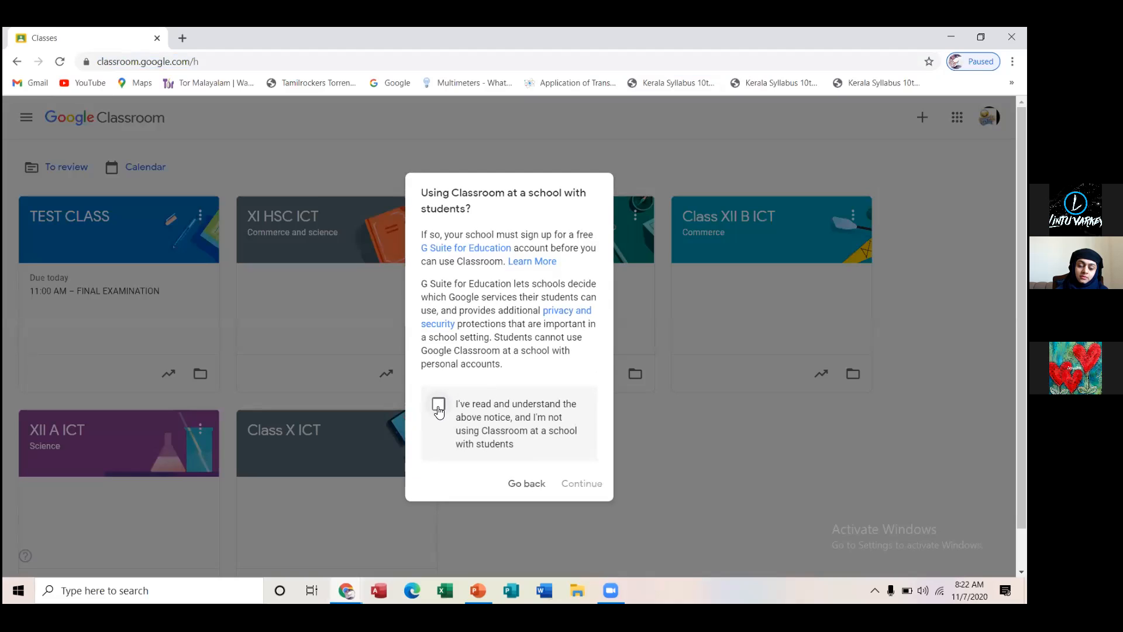
click(438, 408)
click(575, 488)
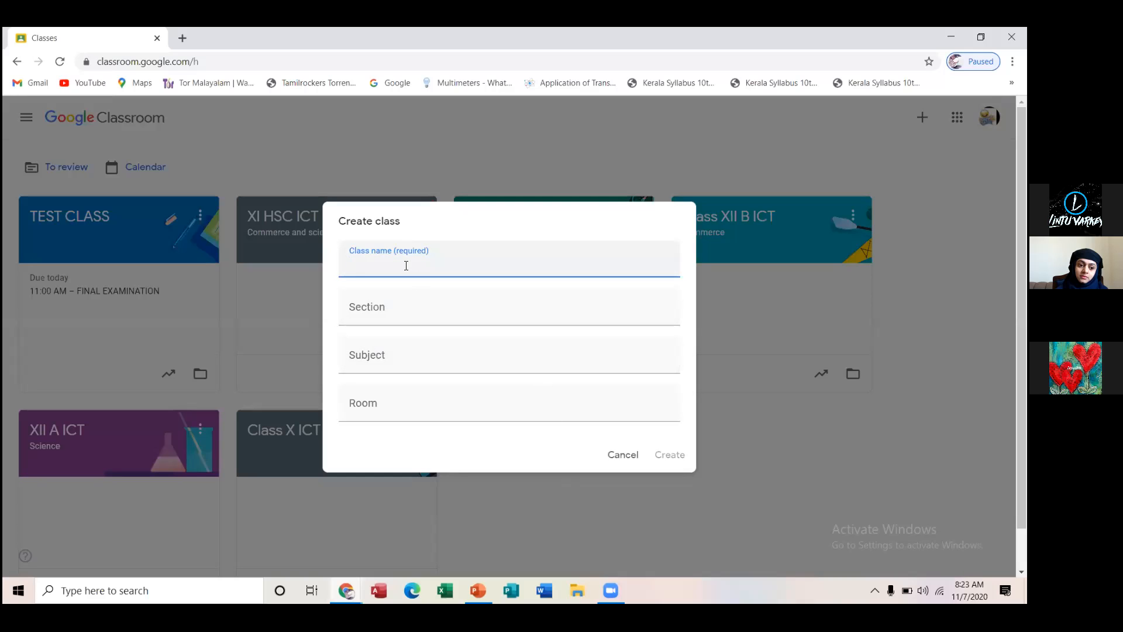
Name the new class "professional development for teachers"
text(professi)
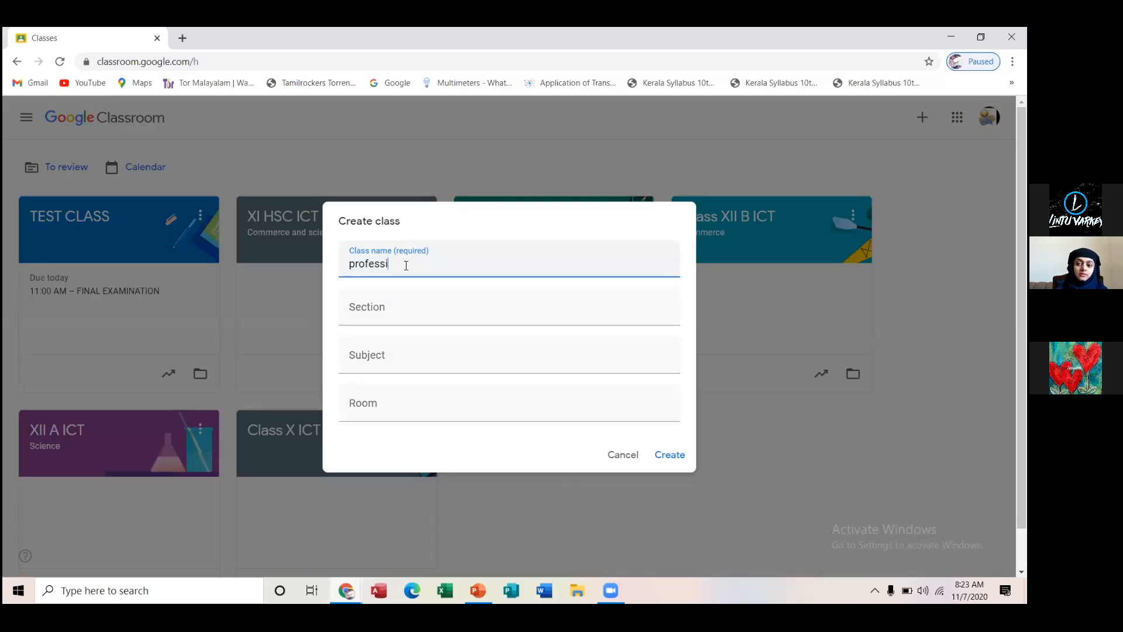
text(onal )
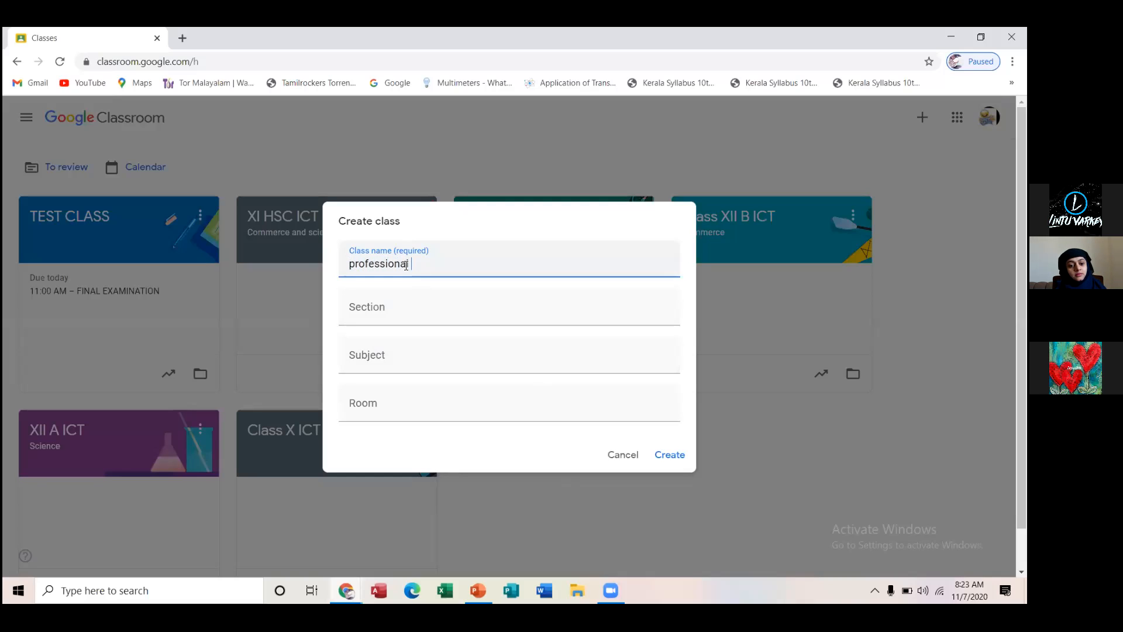
text(develop)
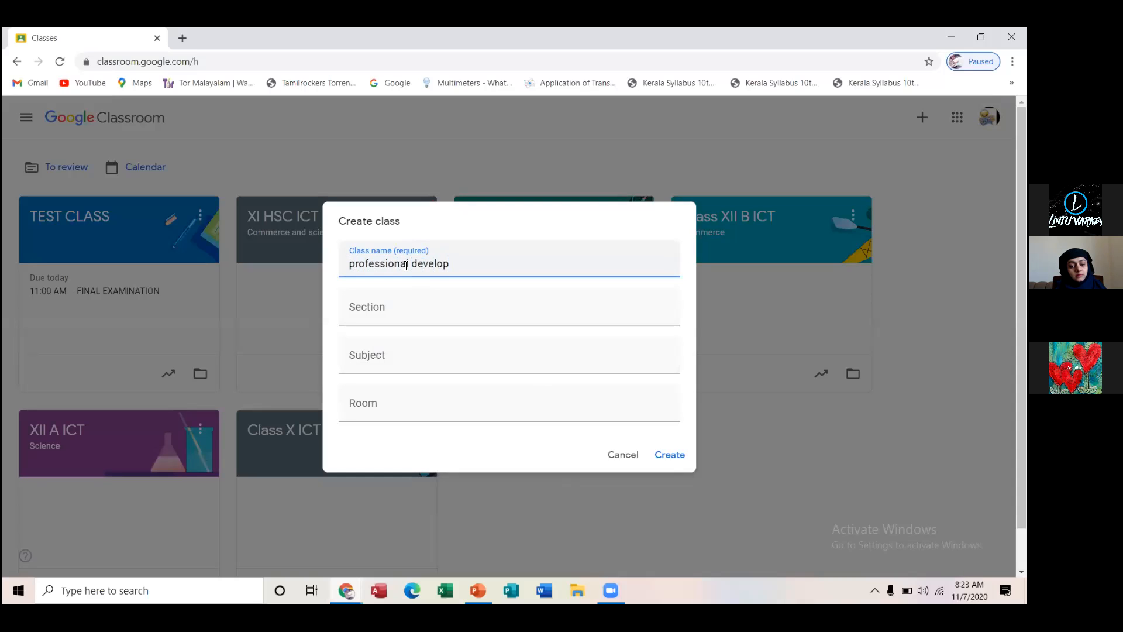
text(ment for teachers)
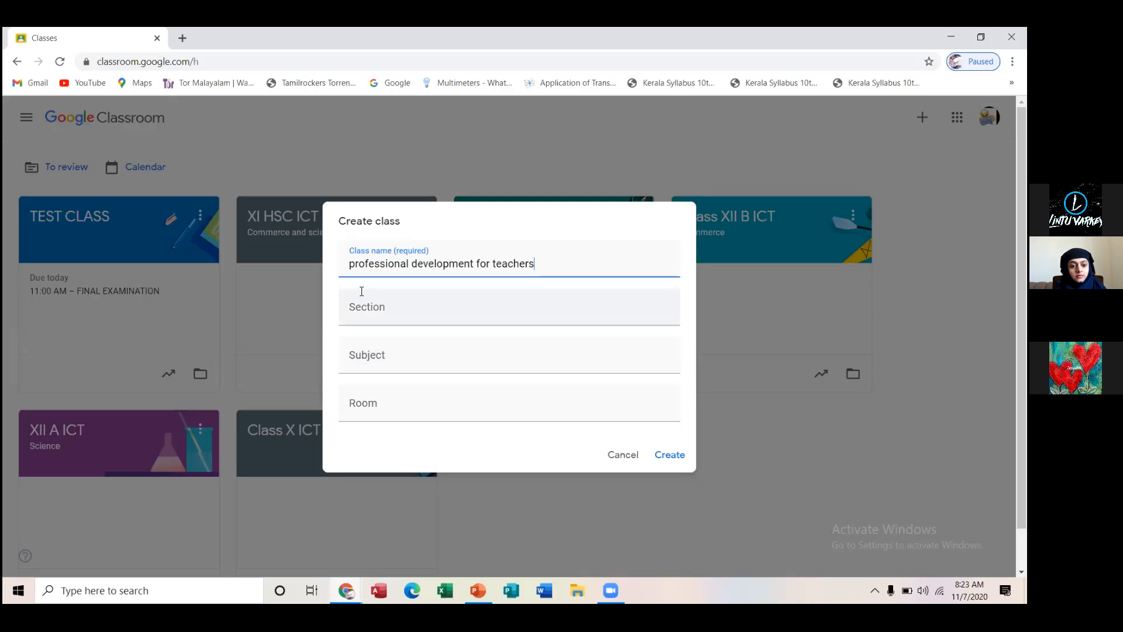
Set the section to "school" and the subject to "ICT", and create the class
click(357, 308)
text(sehool)
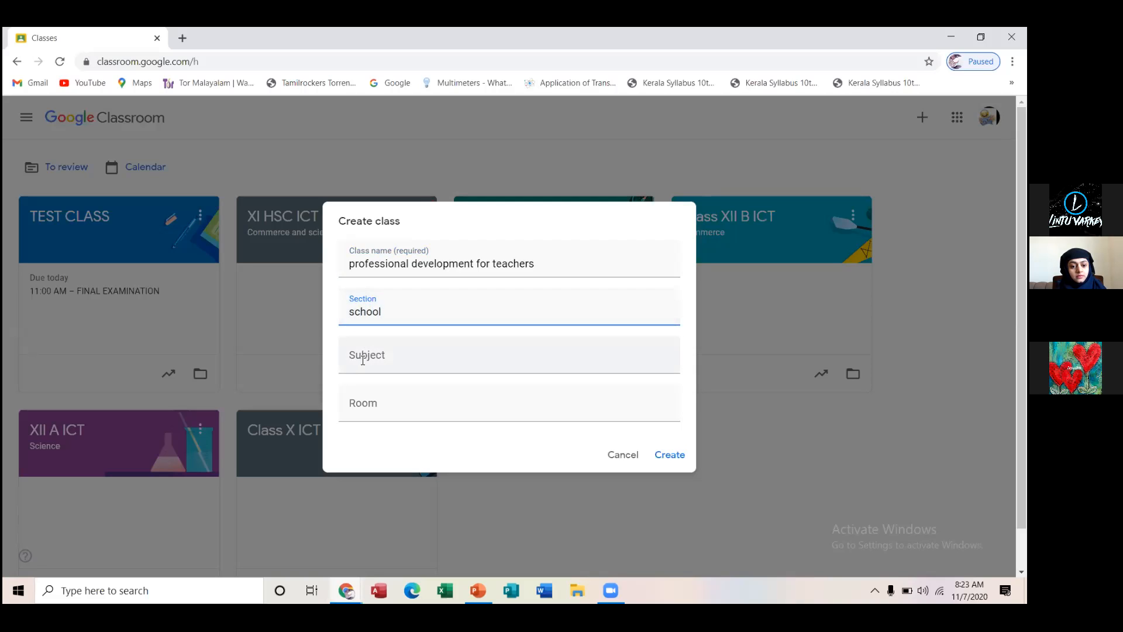
click(362, 358)
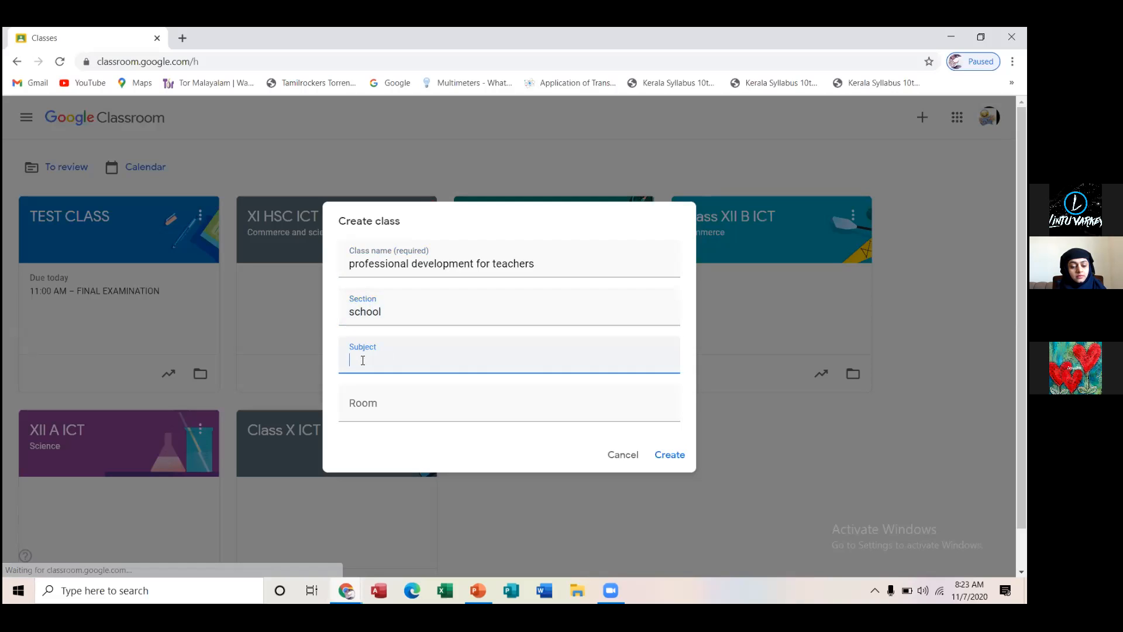
text(ICT)
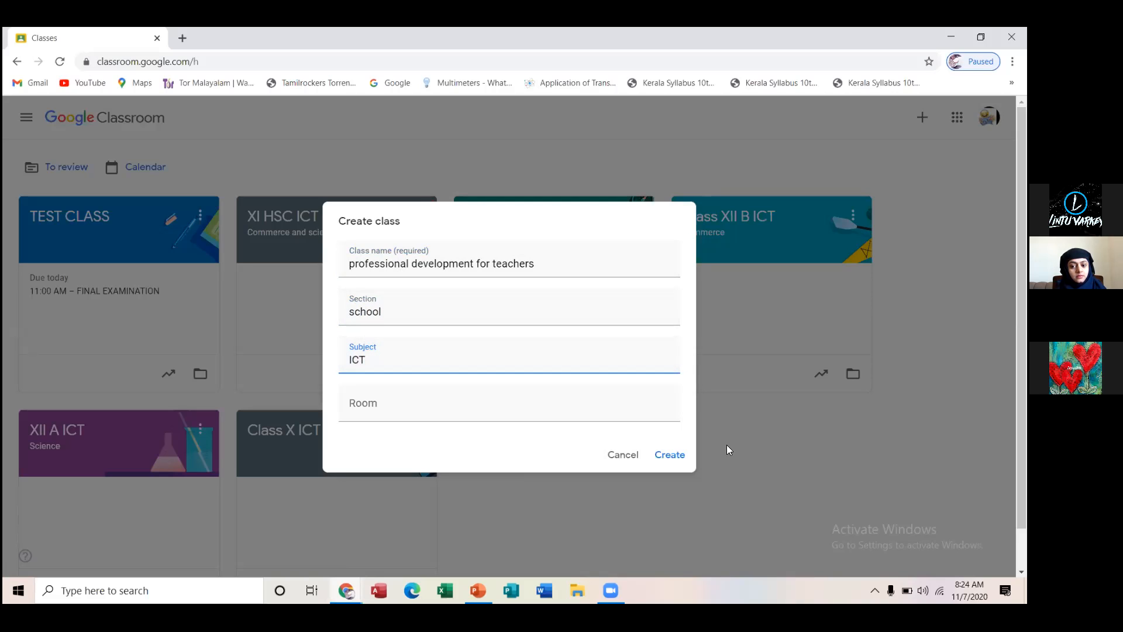
click(676, 459)
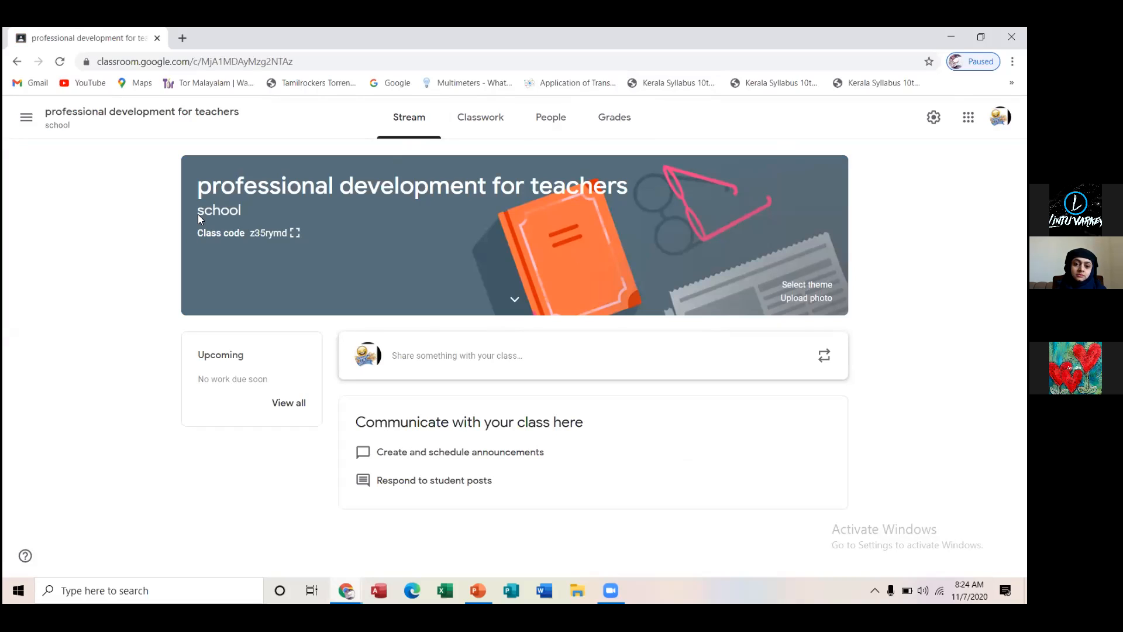
Add a quiz assignment to the class's classwork and title it "FINAL EXAMINATION"
click(477, 117)
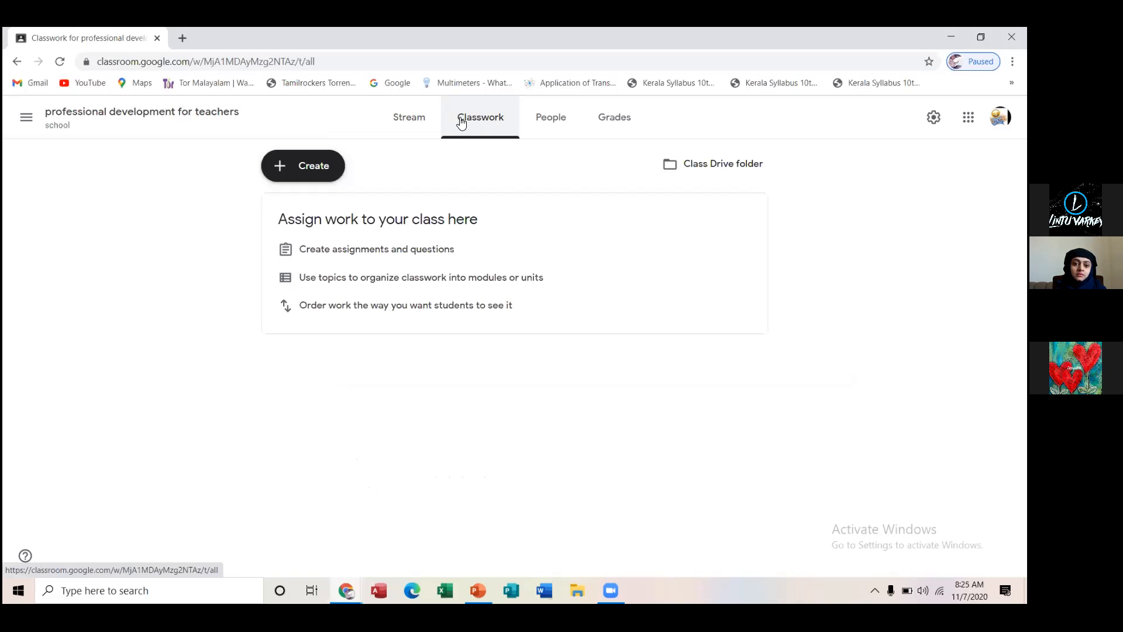
click(314, 167)
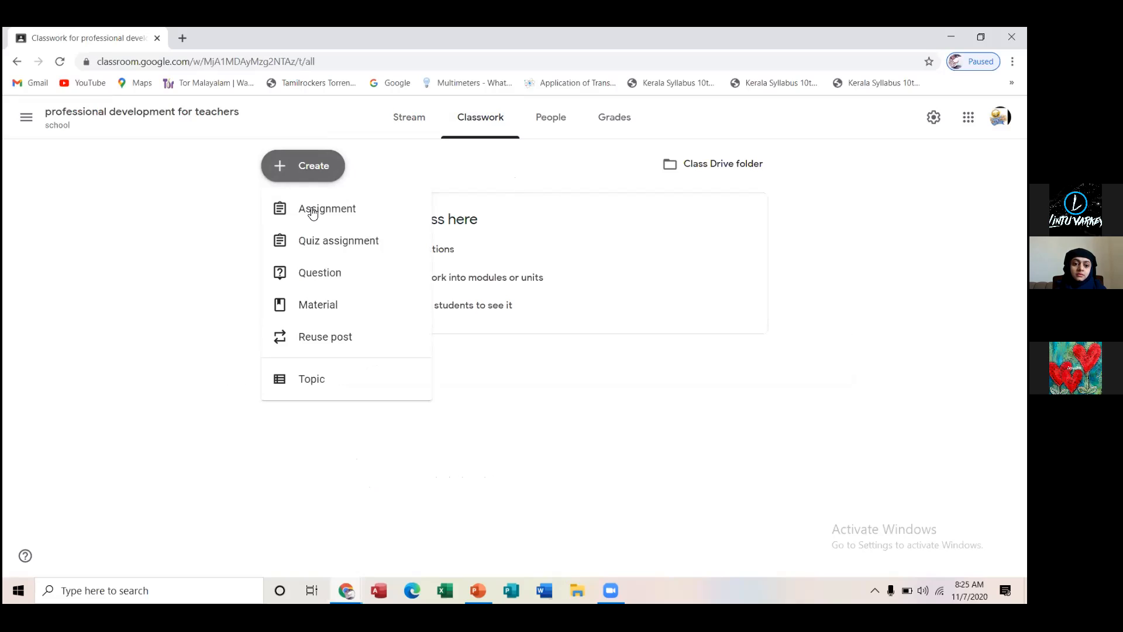
click(379, 245)
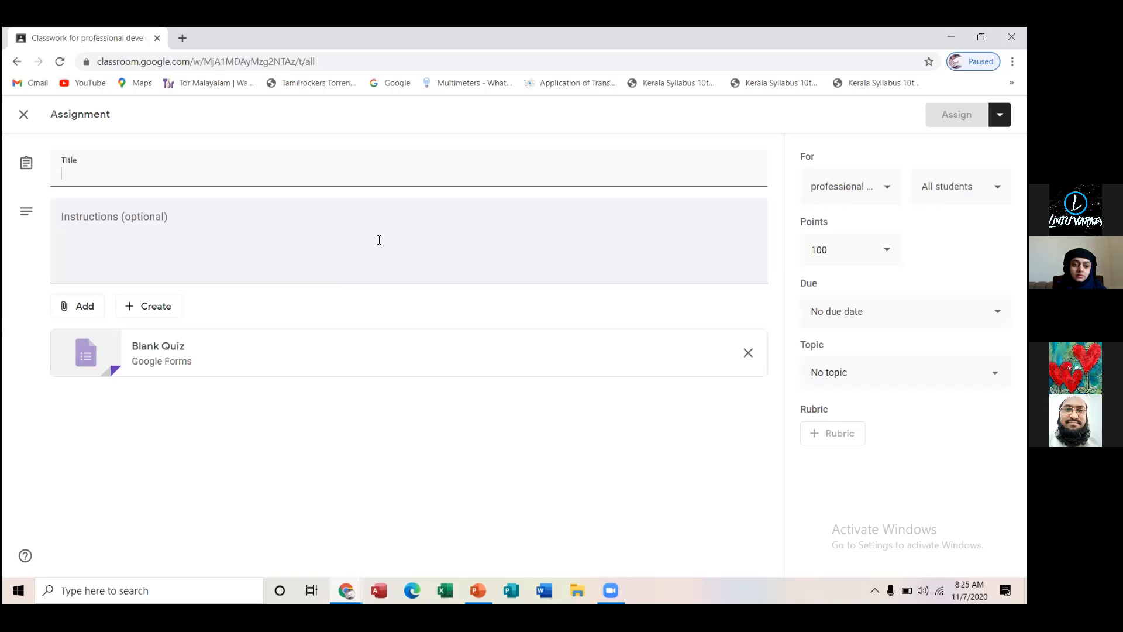
text(F)
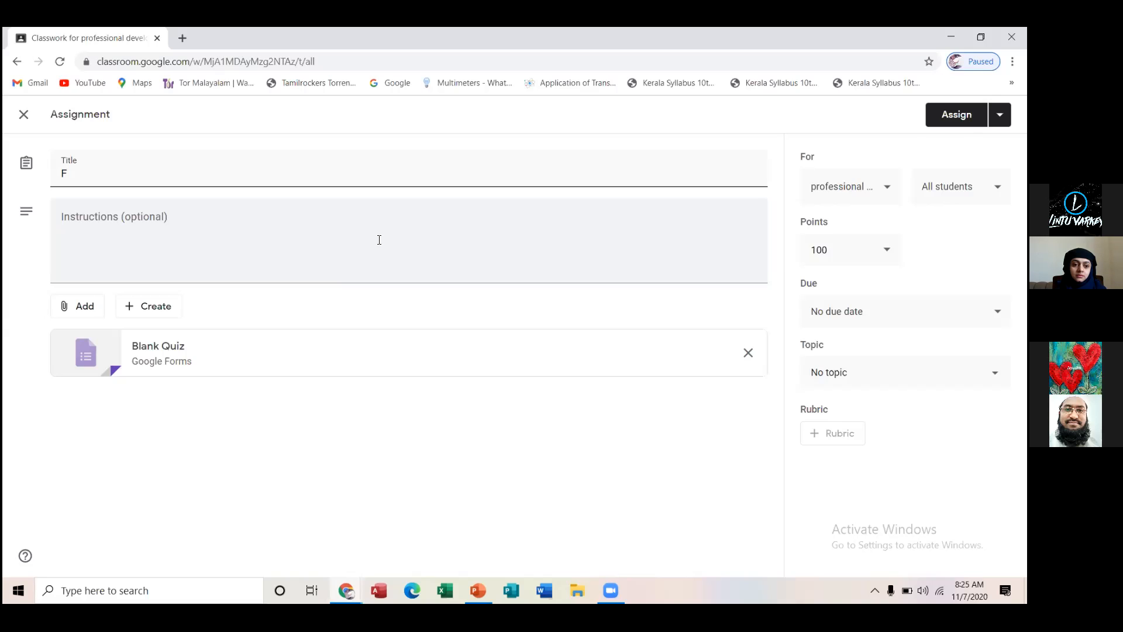
text(INAL EXAMINATION)
Enter the assignment instructions "submit google form on time and press turn in"
click(110, 228)
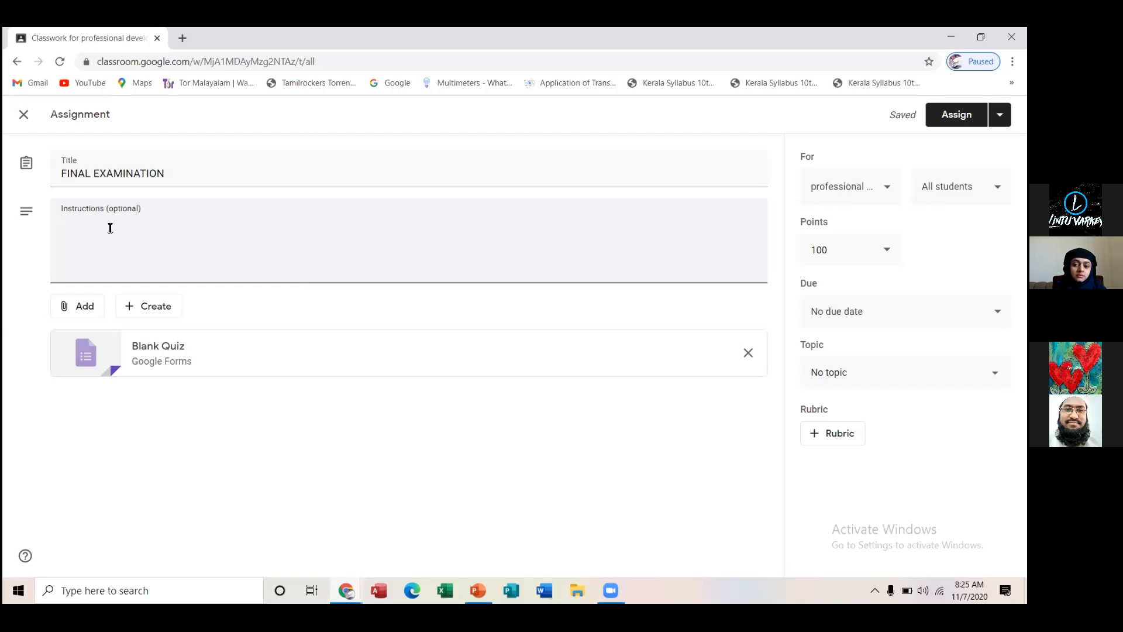
text(submit google form on time )
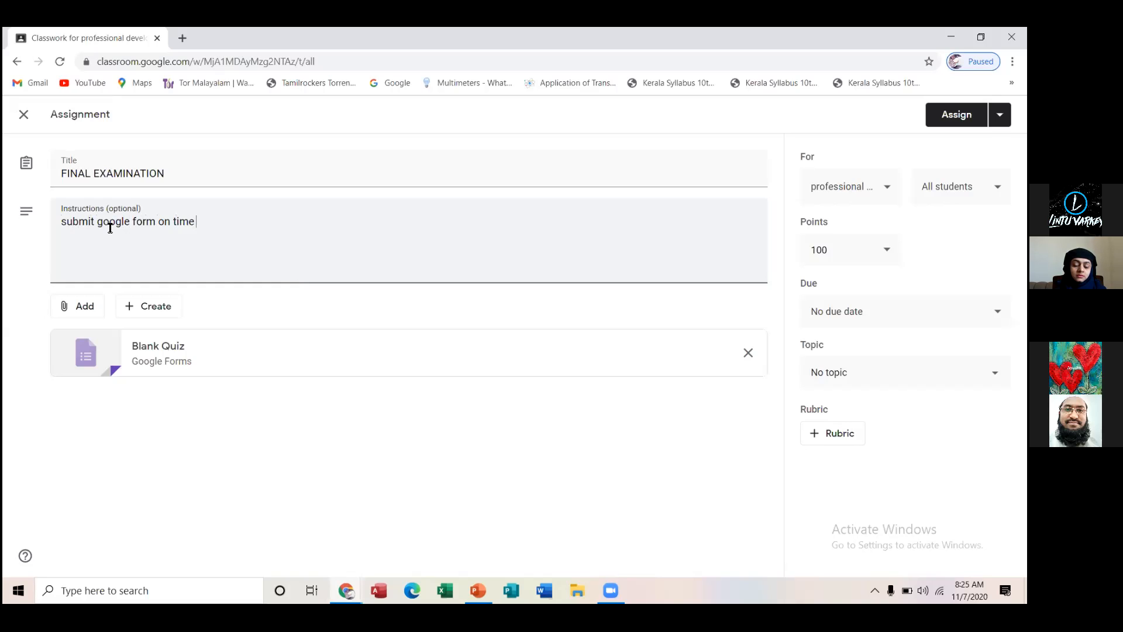
text(and press turn in)
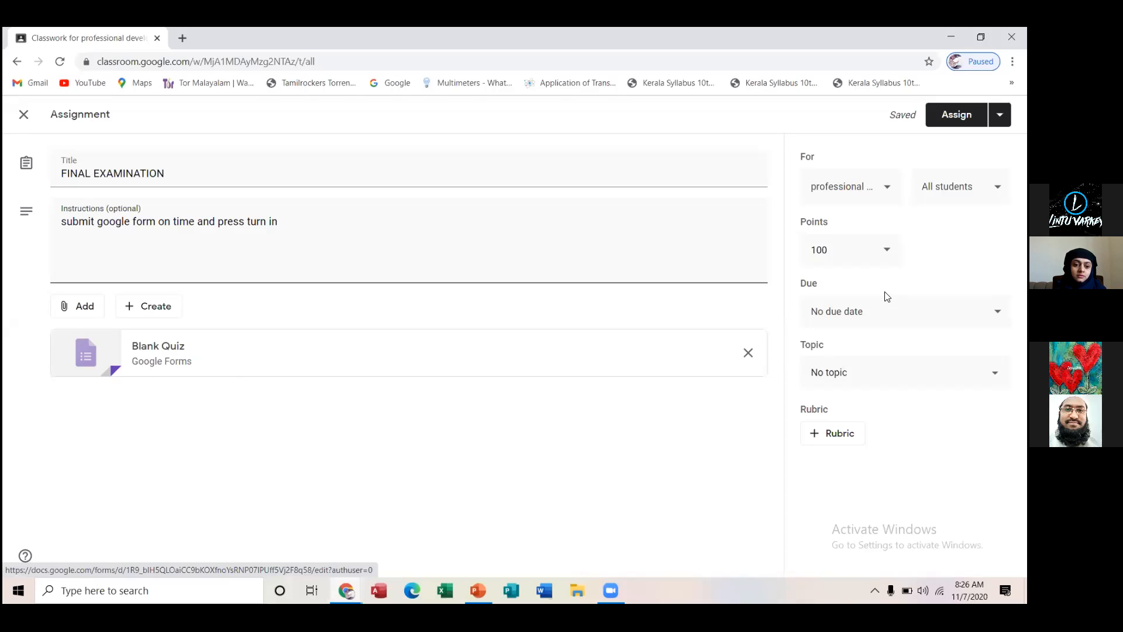
Set the assignment's points to 4
click(875, 263)
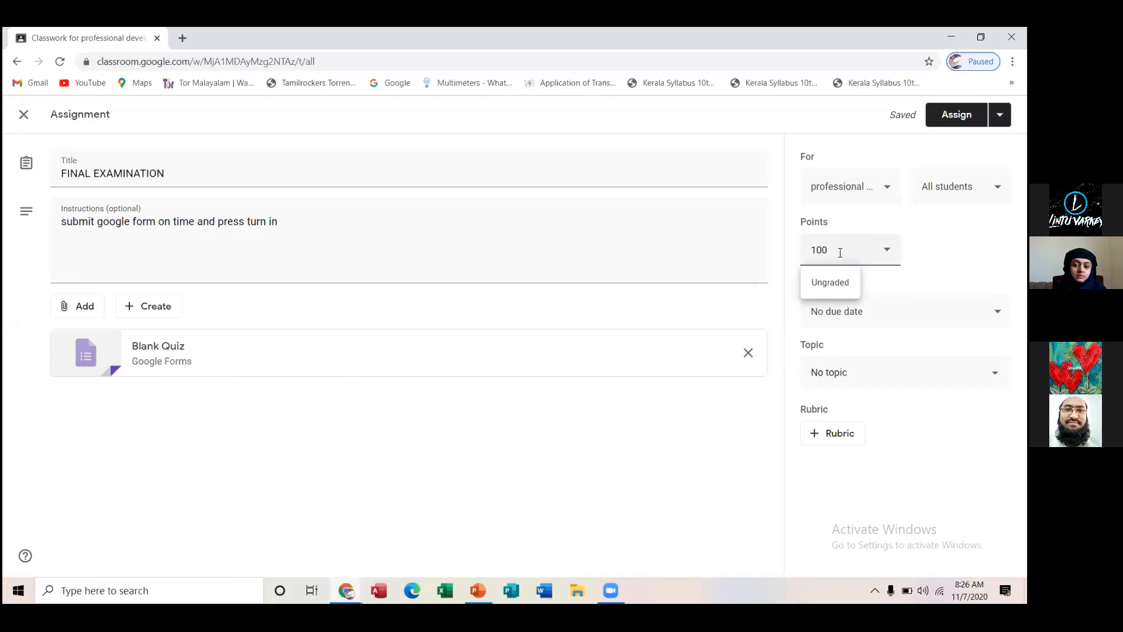
key(BackSpace)
key(BackSpace)
key(BackSpace)
text(30)
key(BackSpace)
key(BackSpace)
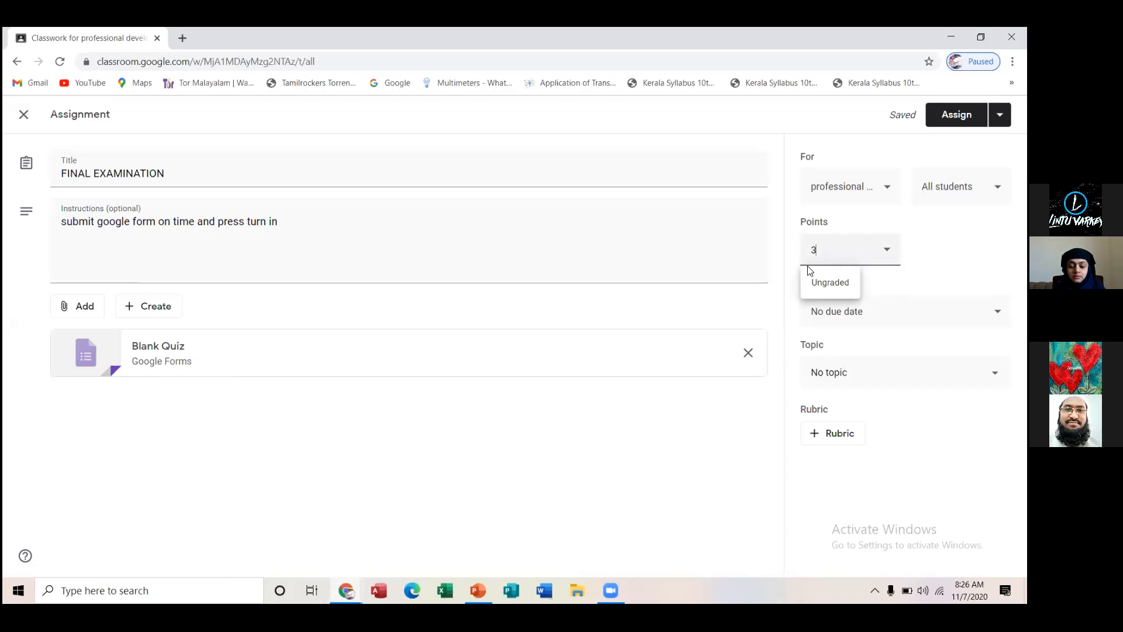
text(4)
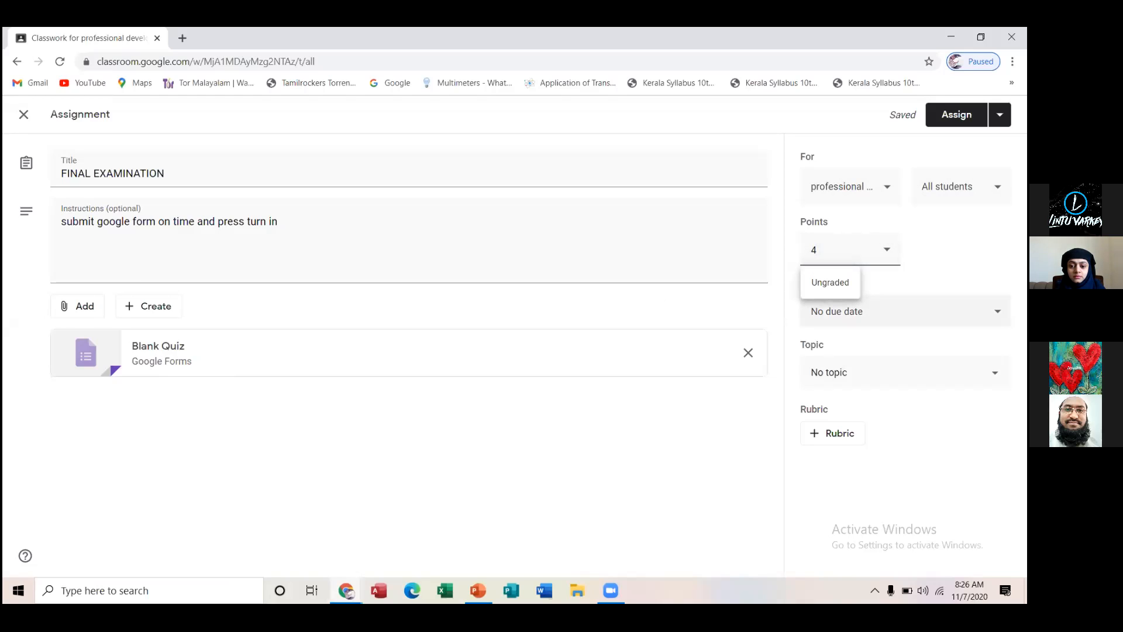
Set the assignment's due date to Nov 7, 2020 and the due time to 10:00 AM
click(892, 315)
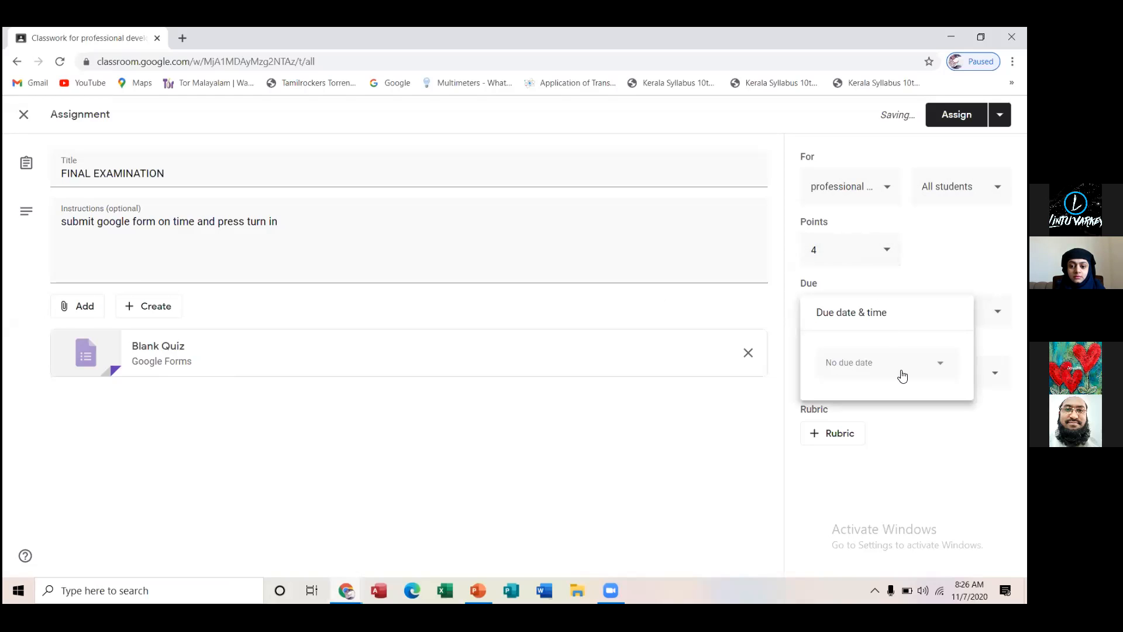
click(936, 363)
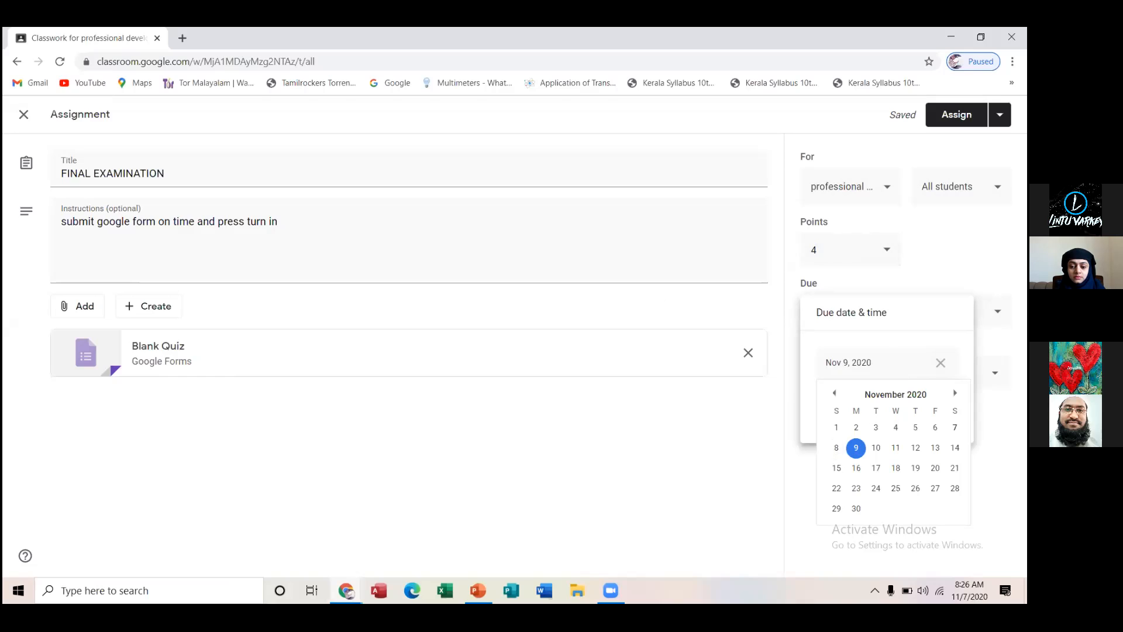
click(955, 427)
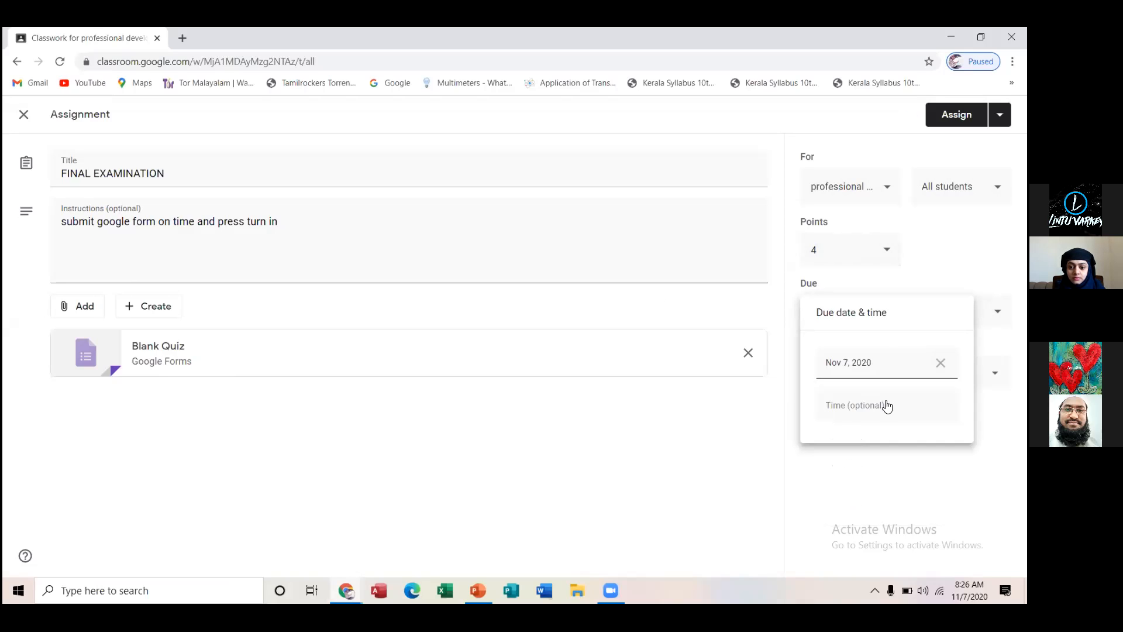
click(868, 406)
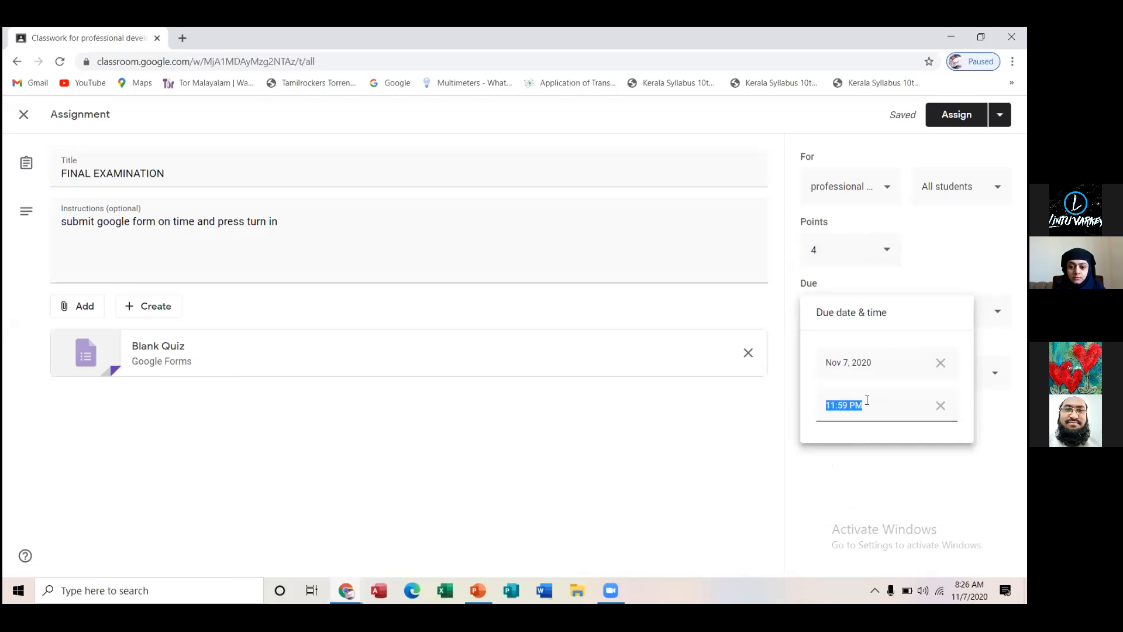
text(10.00 A)
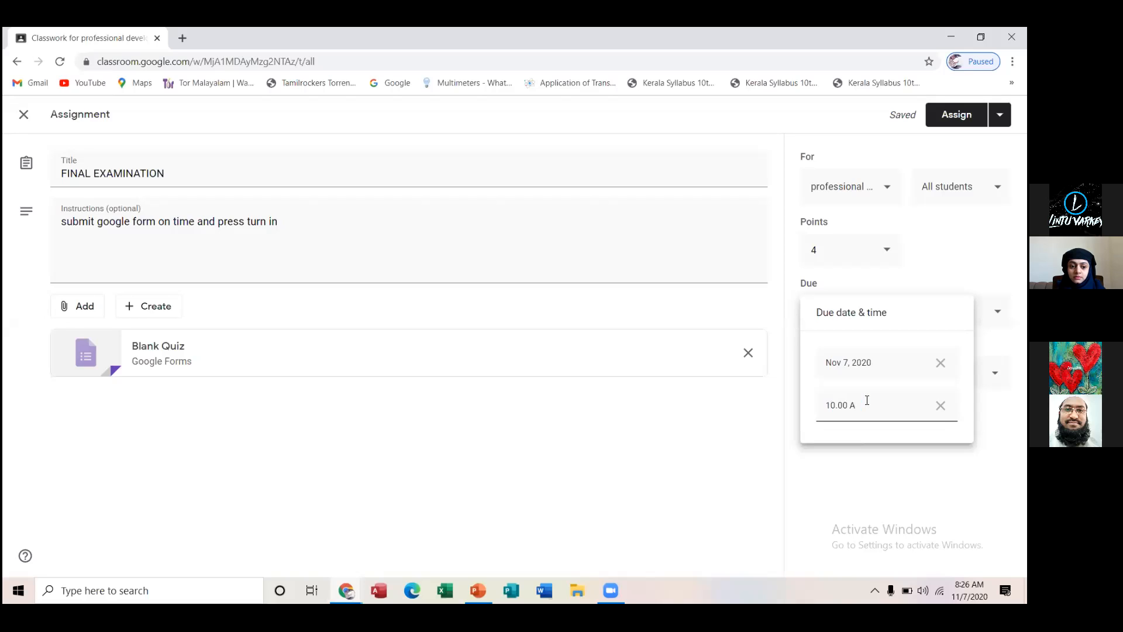
text(M)
key(Return)
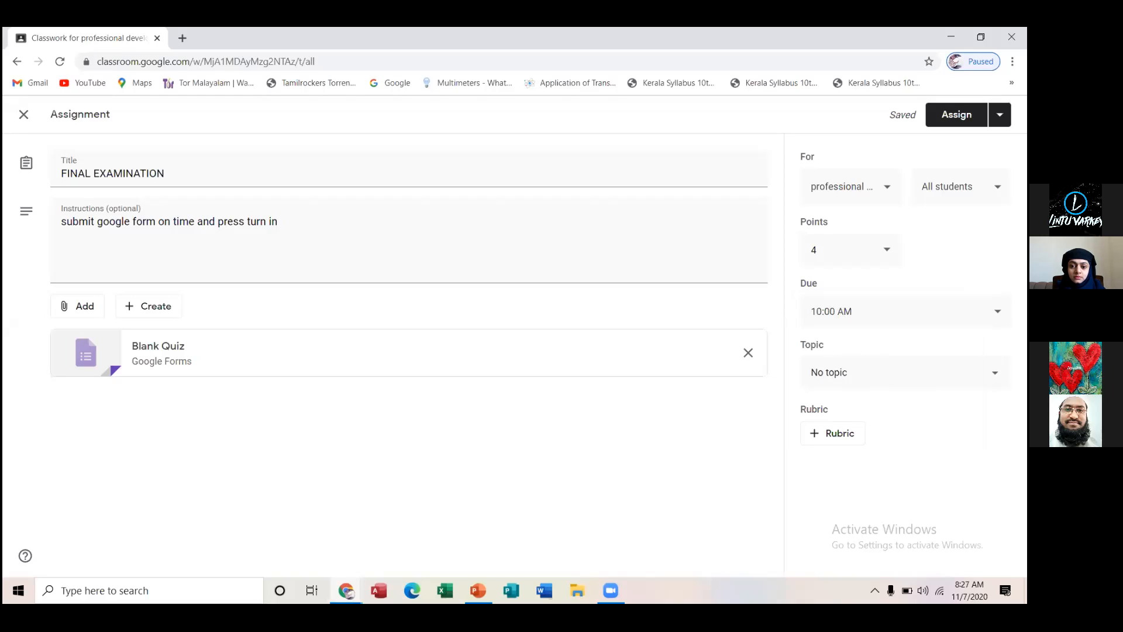
Create the topic "EXAM" for the assignment and save the assignment as a draft
click(913, 372)
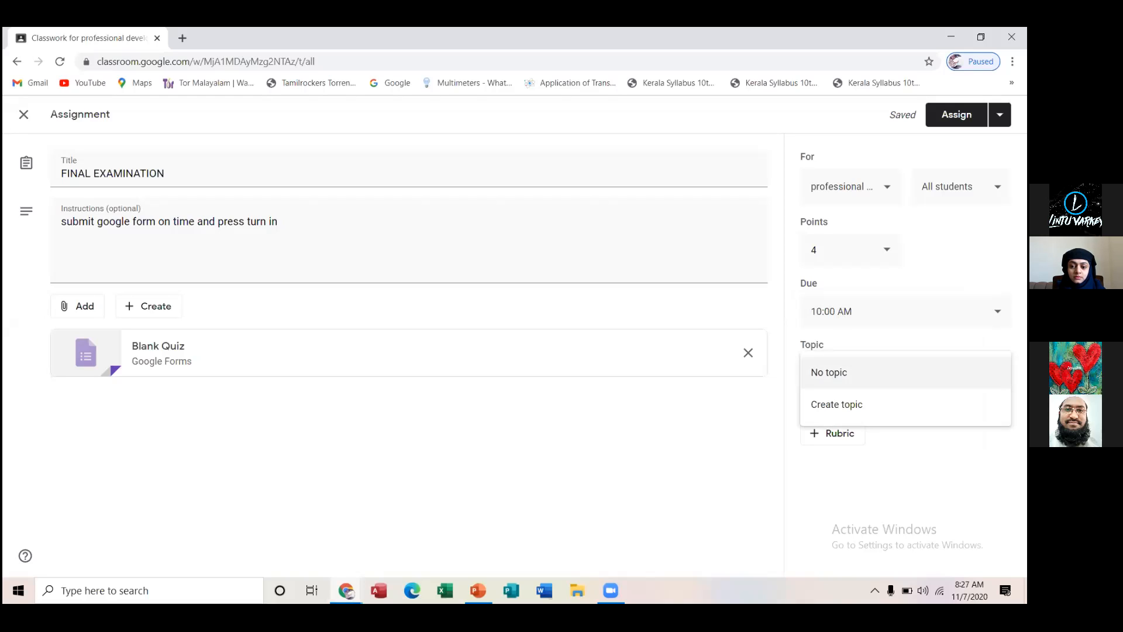
click(864, 408)
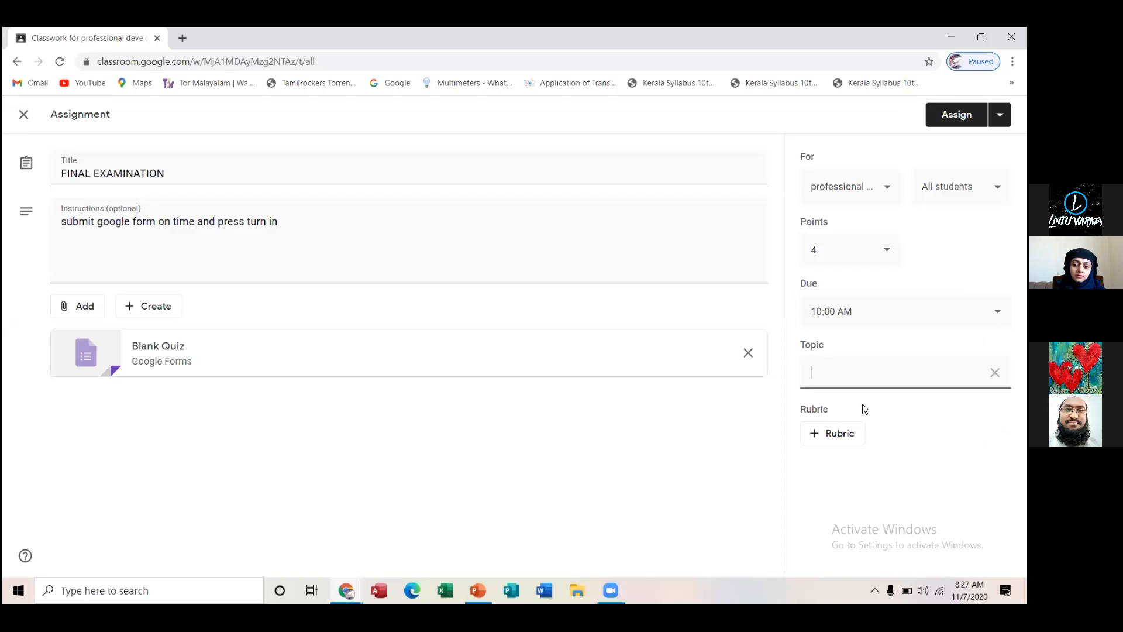
text(EXAM)
click(1000, 115)
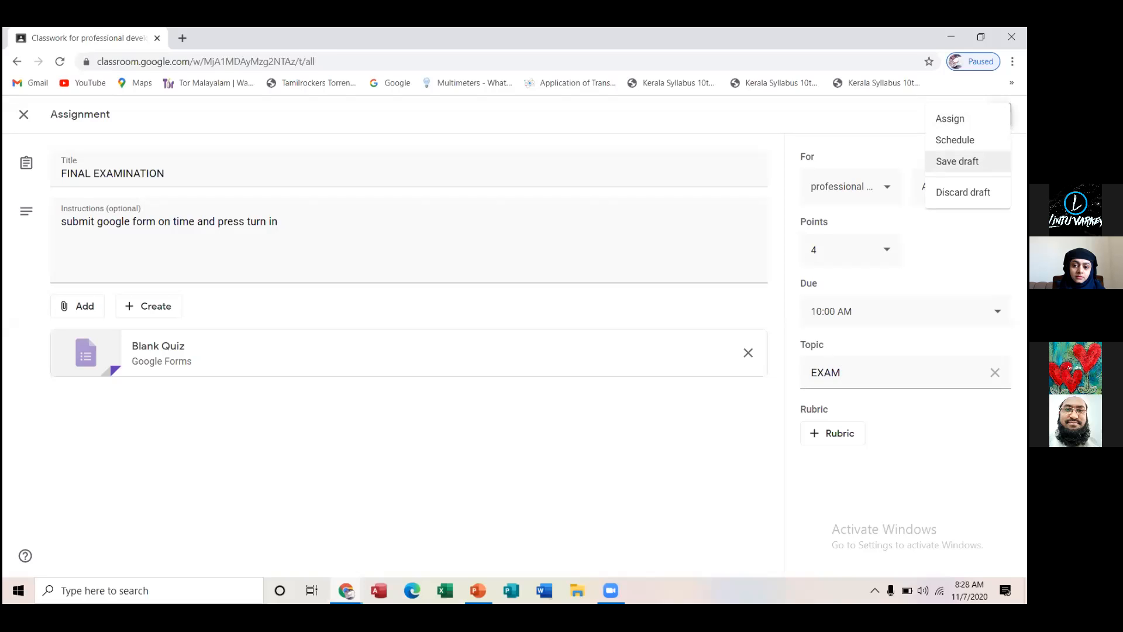
click(957, 161)
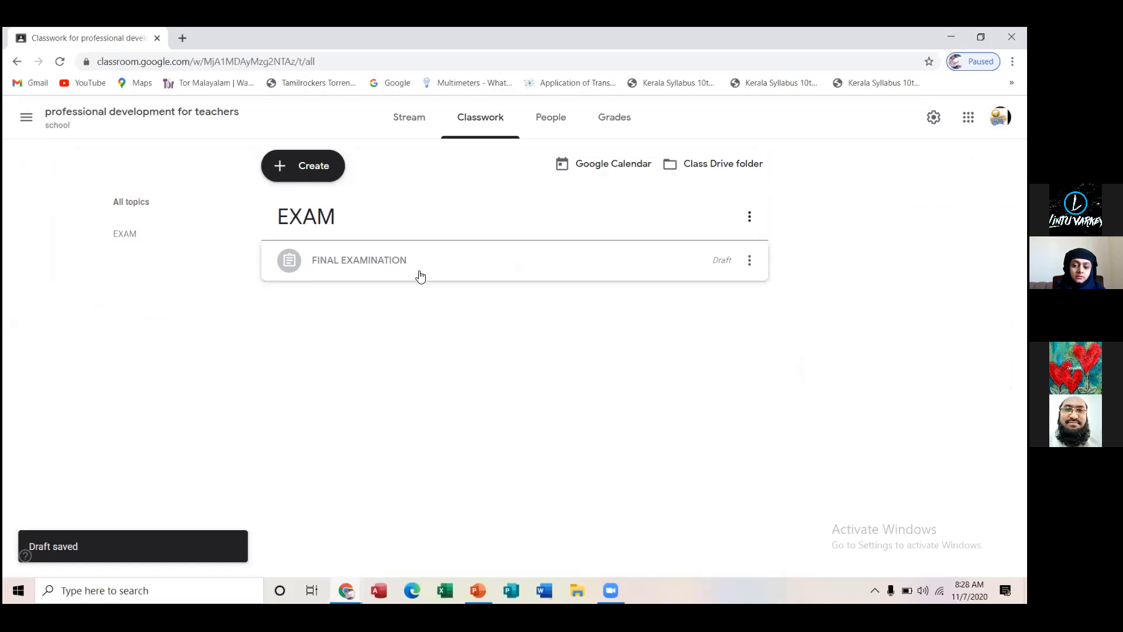
Reopen the FINAL EXAMINATION draft for editing
click(751, 259)
click(708, 296)
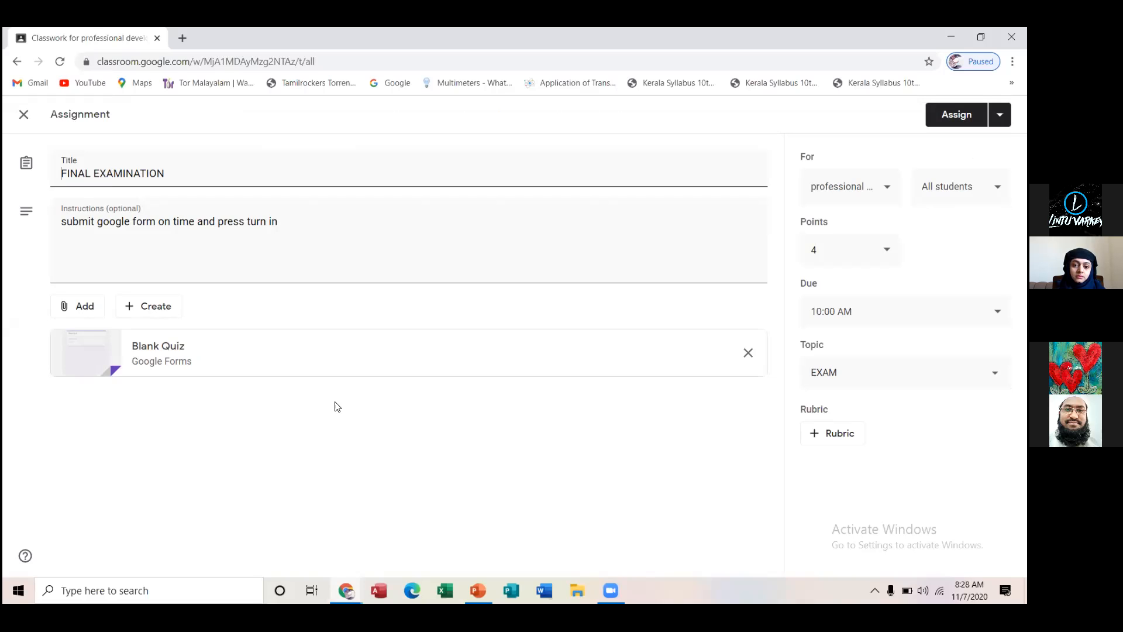
Open the Blank Quiz form attached to the FINAL EXAMINATION assignment and examine its title and question
click(171, 372)
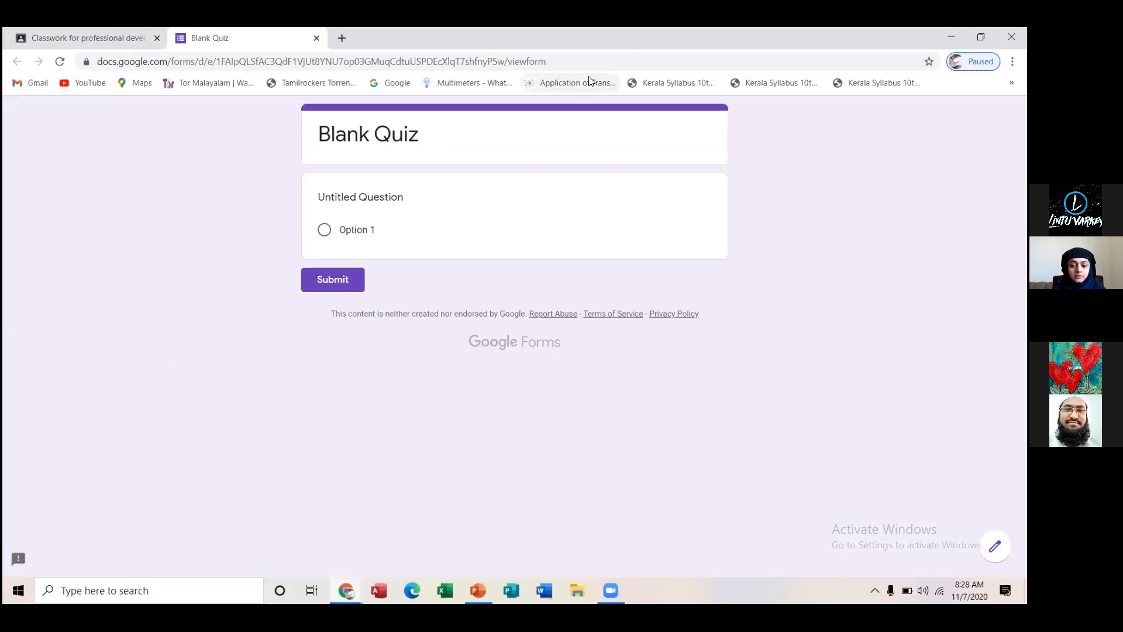
double_click(419, 135)
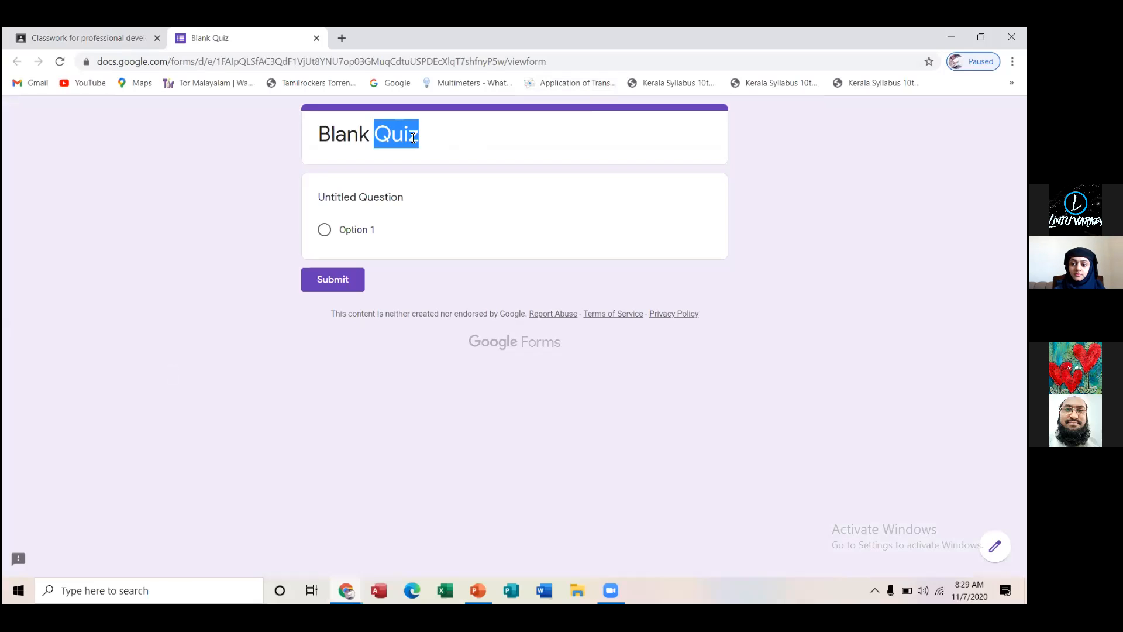
click(422, 138)
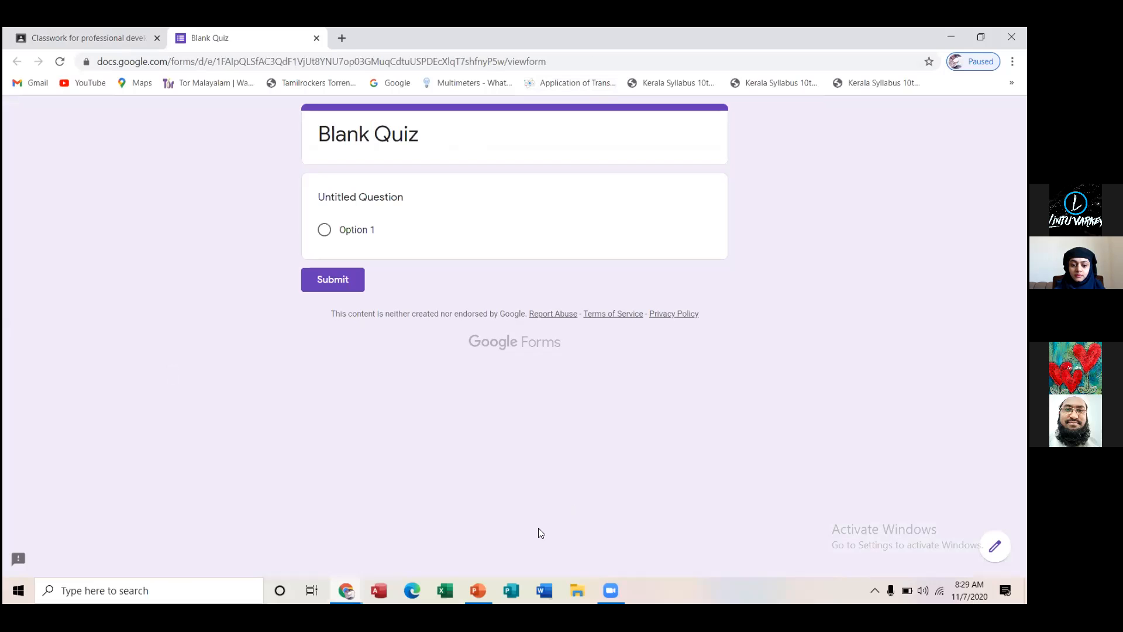
Switch to the GOOGLE presentation in PowerPoint and start the slide show from slide 8 about opening Classroom from Google Apps
mouse_move(478, 590)
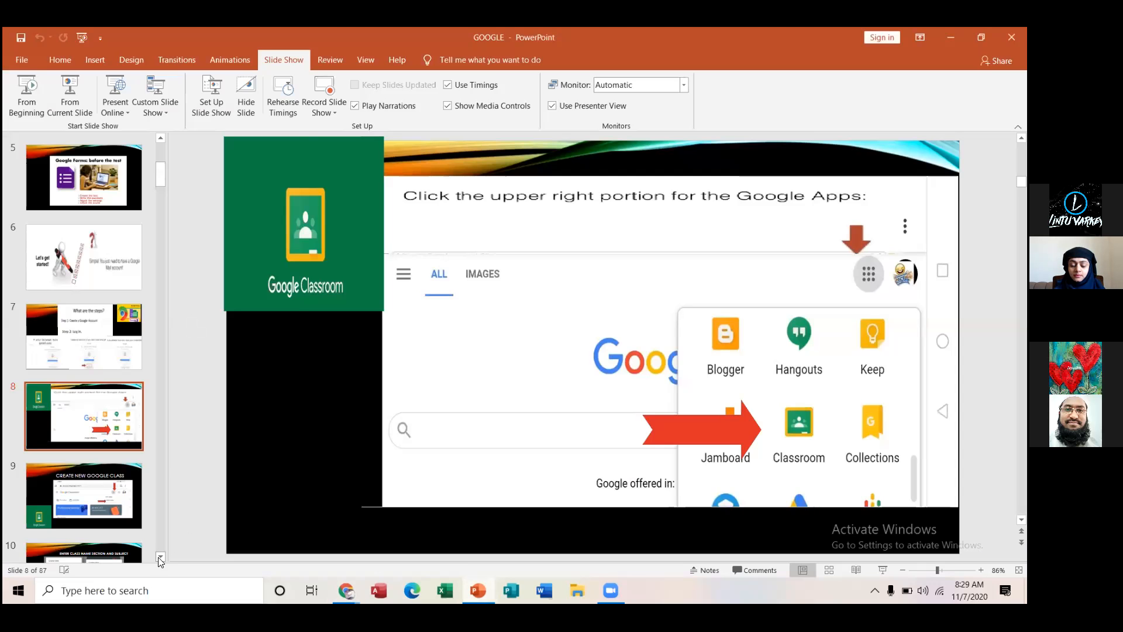
click(160, 556)
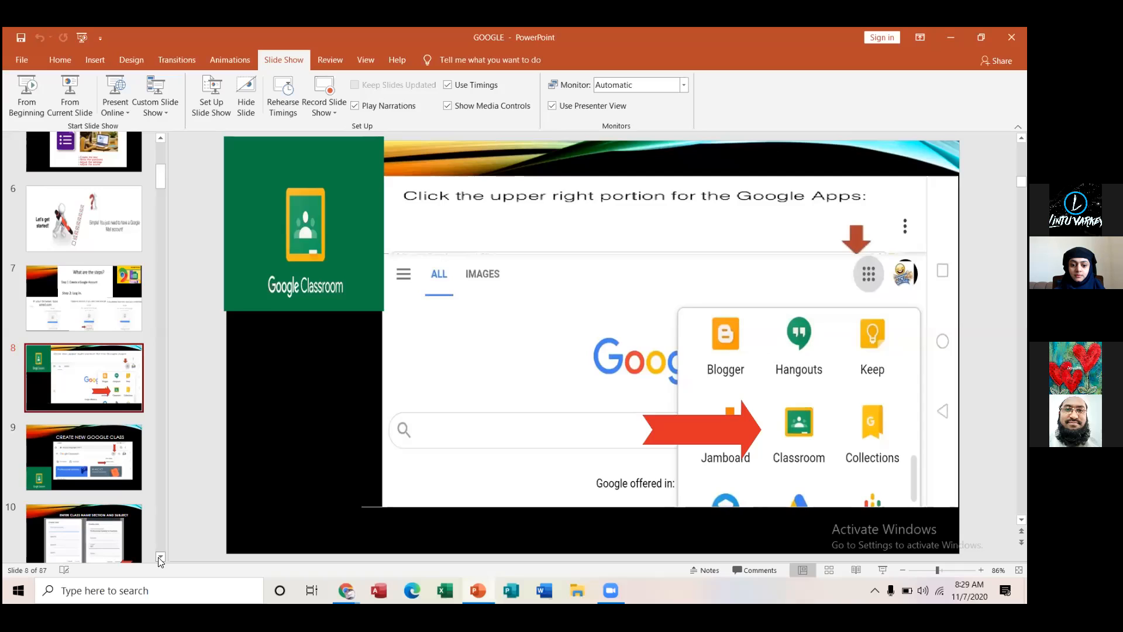
click(160, 557)
click(88, 285)
click(77, 99)
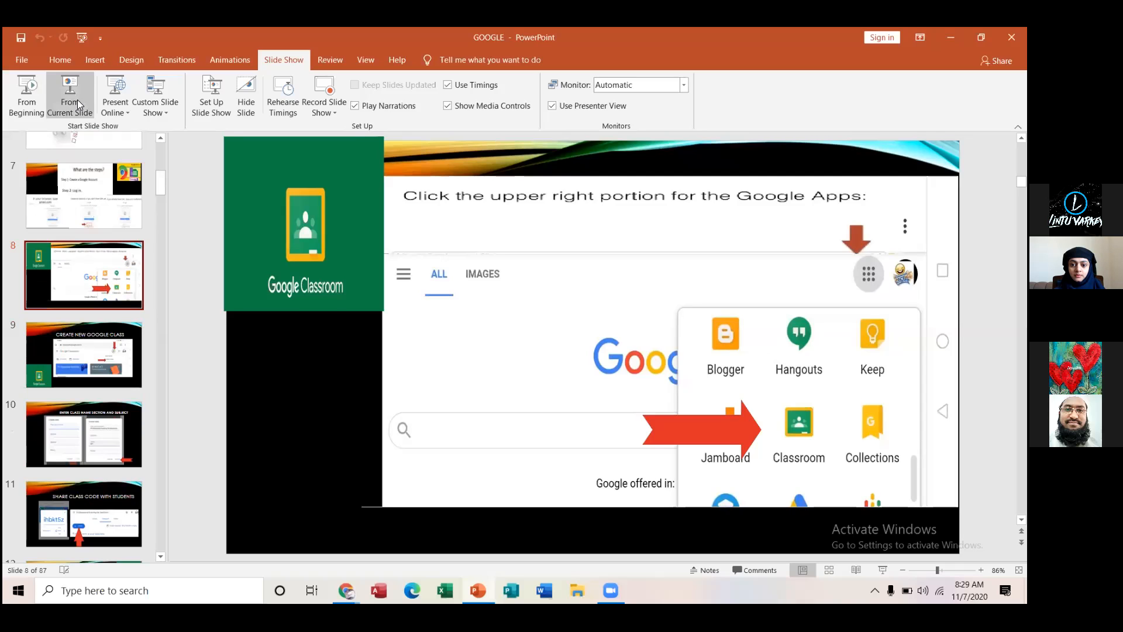
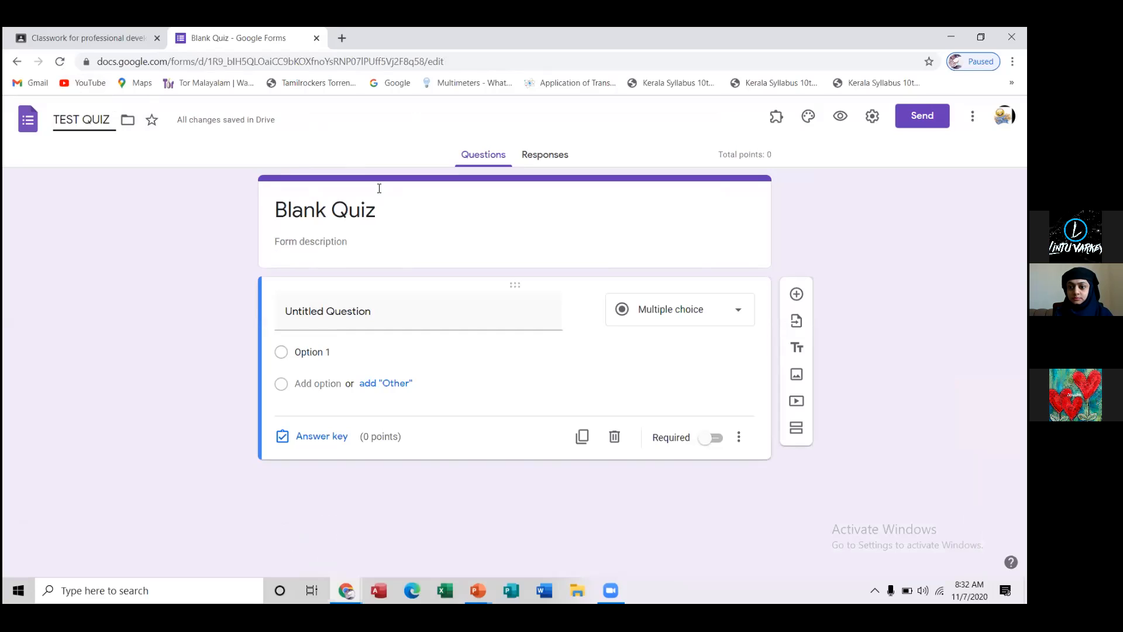
Replace the "Blank Quiz" form title with "ICT XII HSC FINAL EXAMINATION 2020"
click(381, 214)
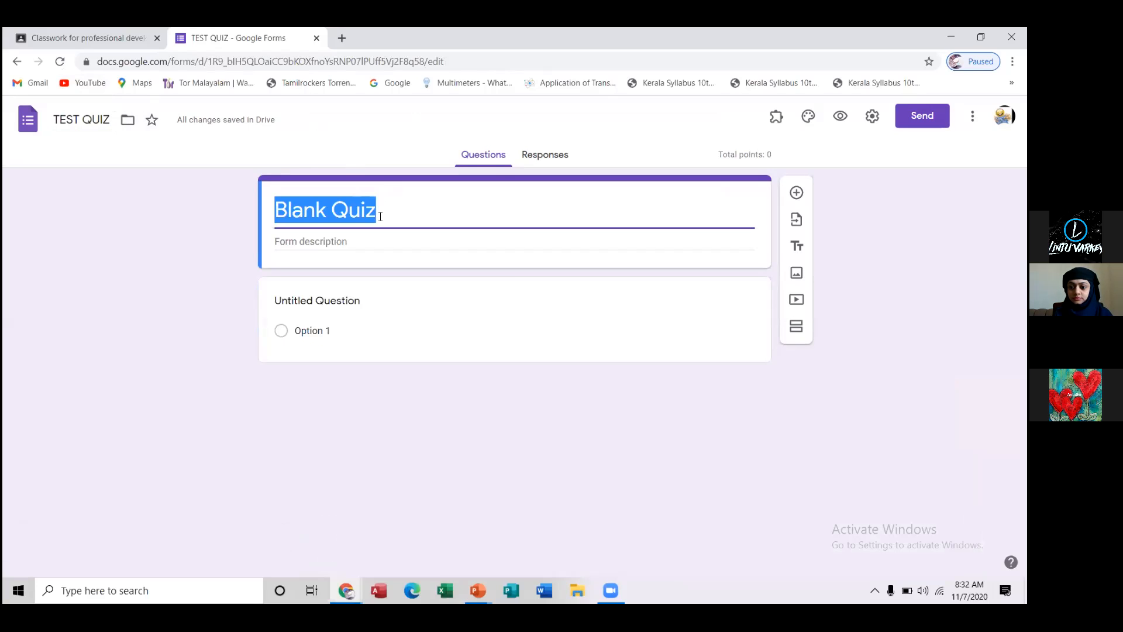
text(F)
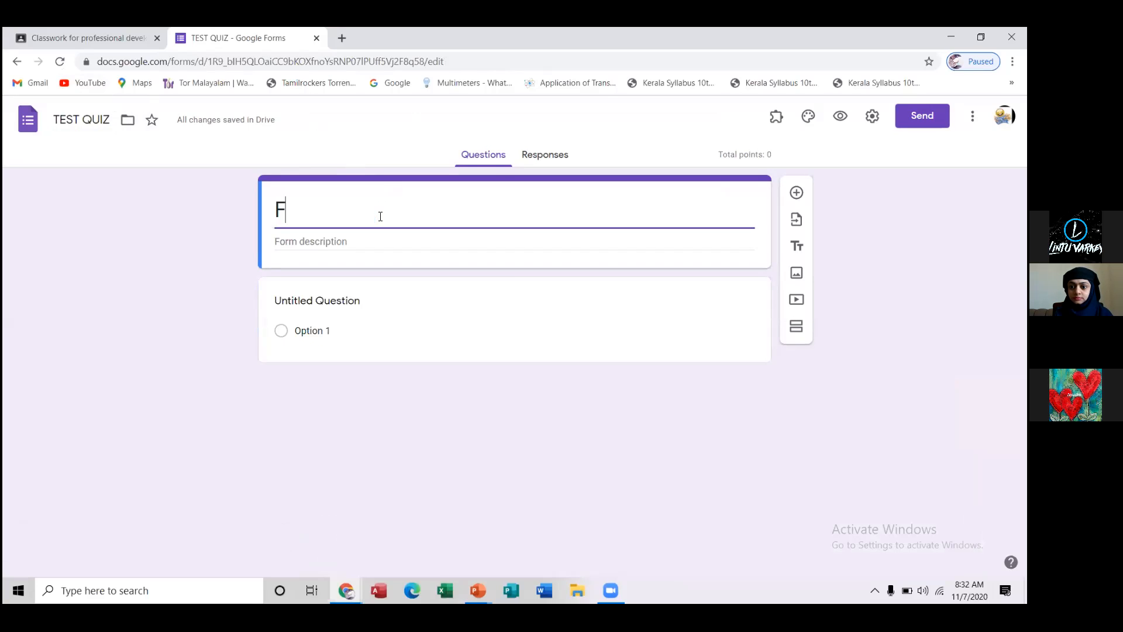
text(INAL EXAMINATION)
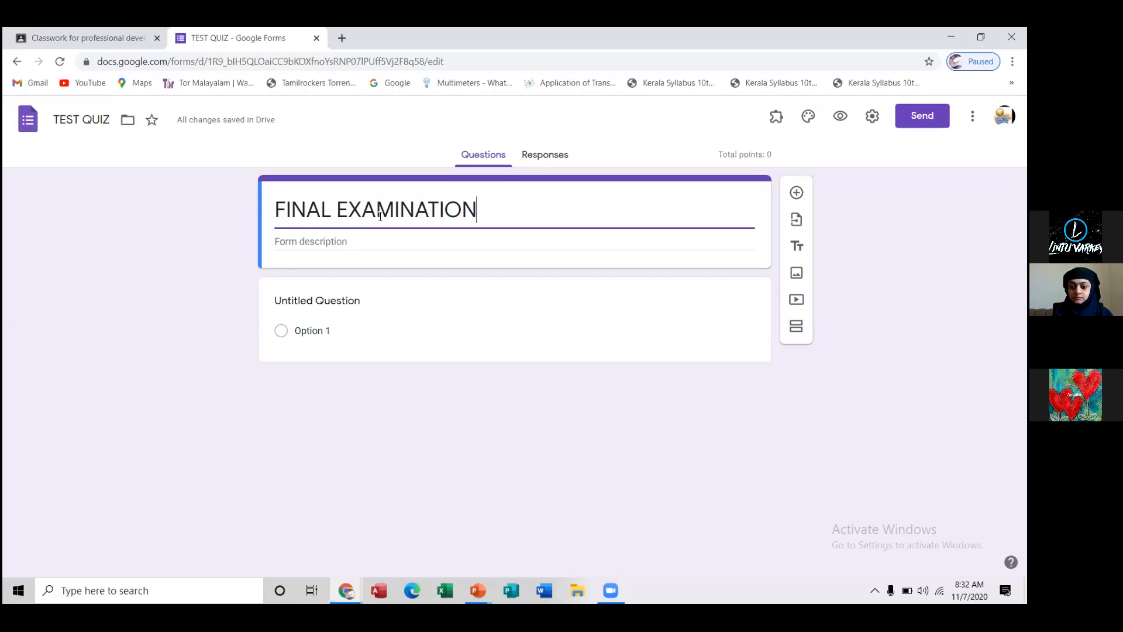
click(281, 208)
text(ICT)
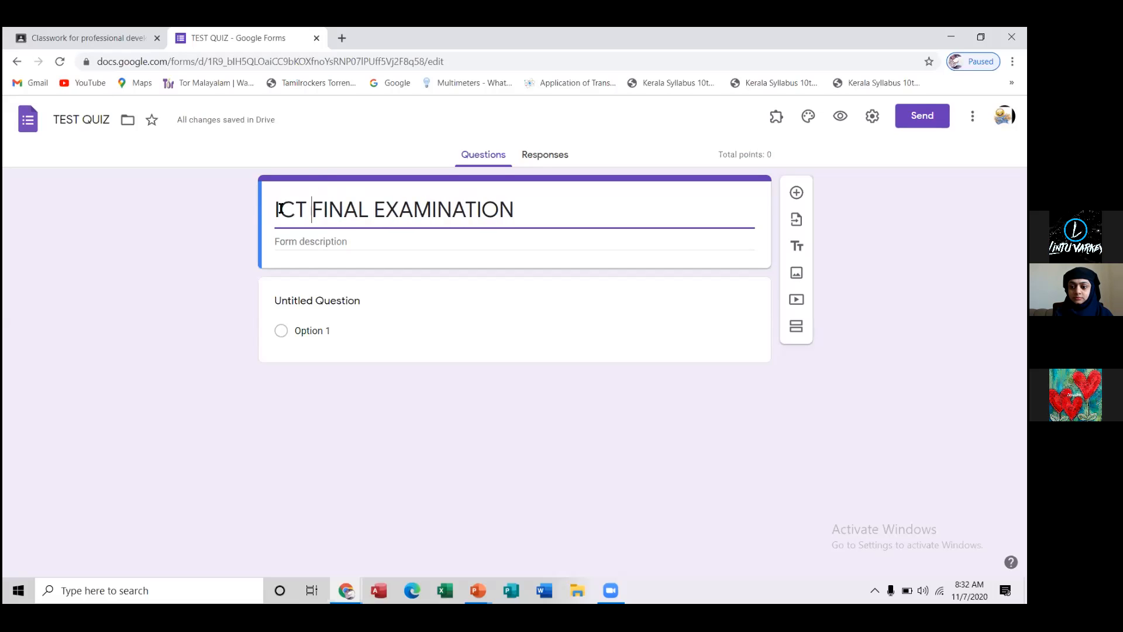
click(526, 213)
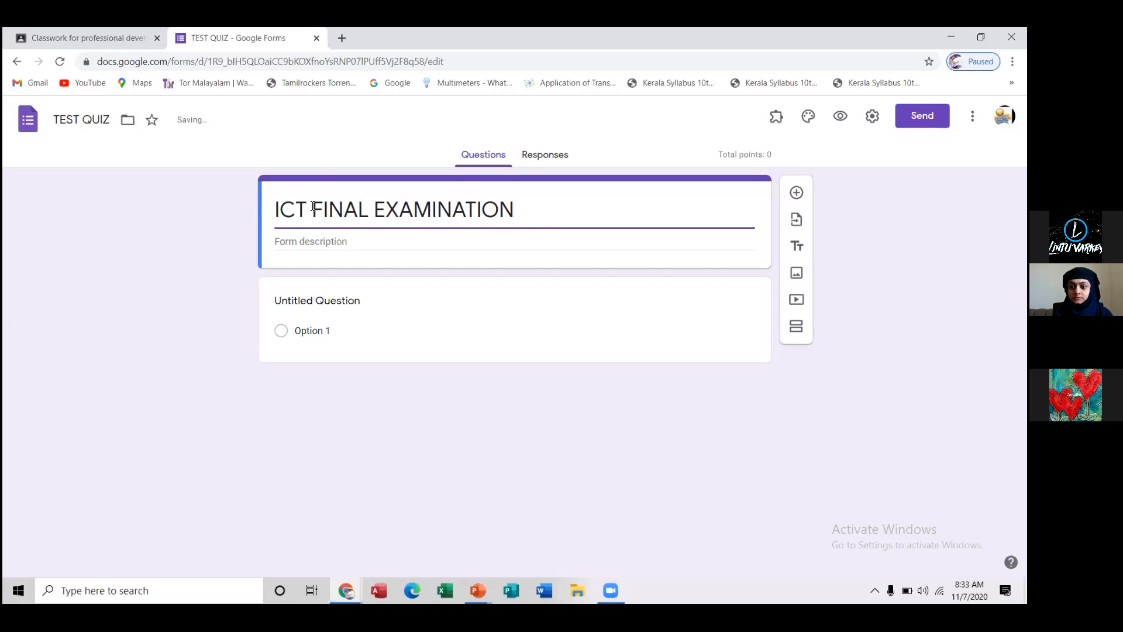
click(314, 208)
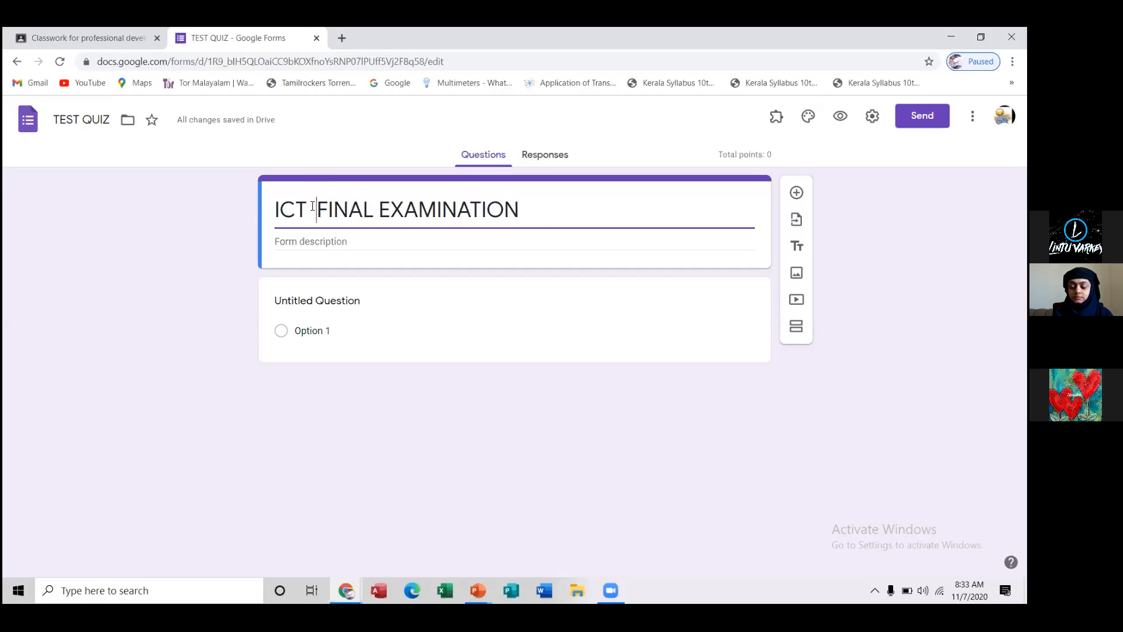
text(XII H)
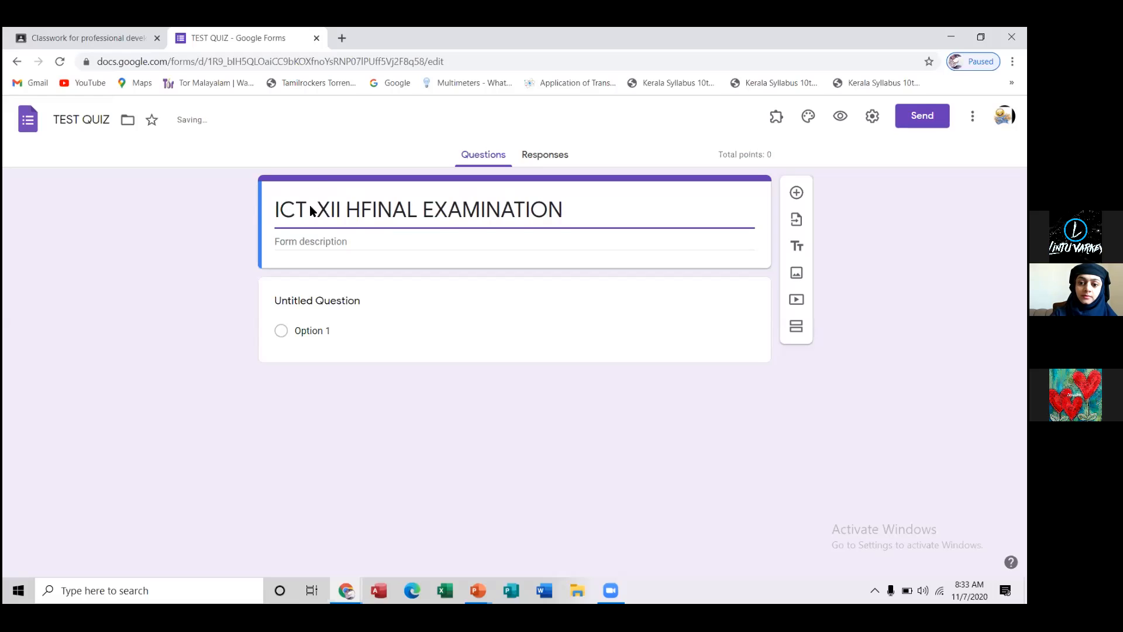
text(SC)
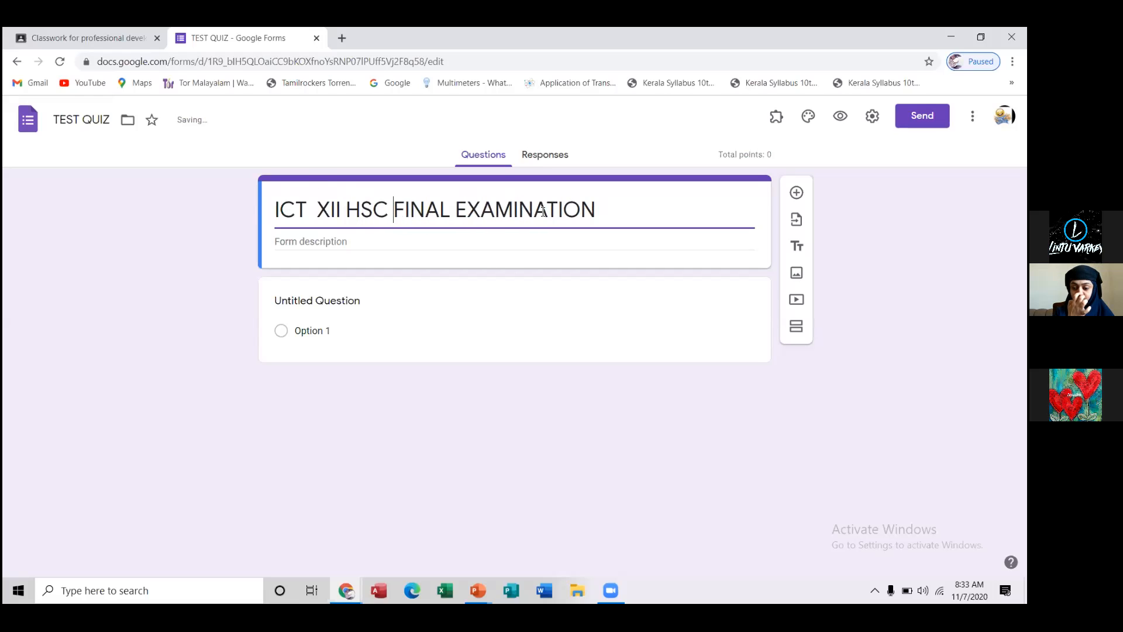
click(612, 214)
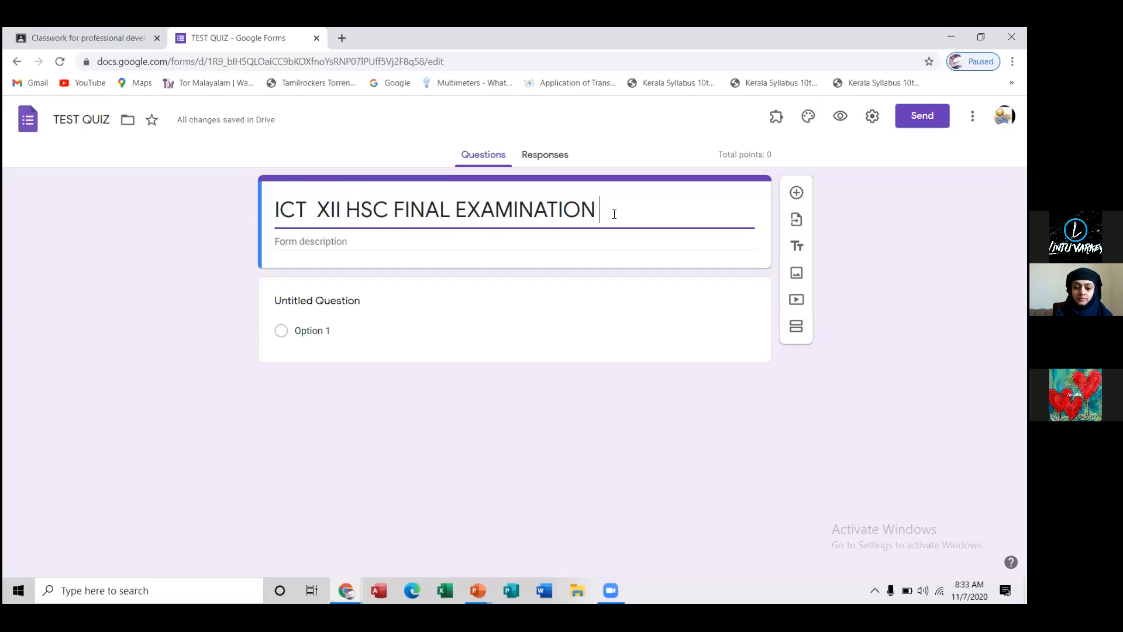
text(2020)
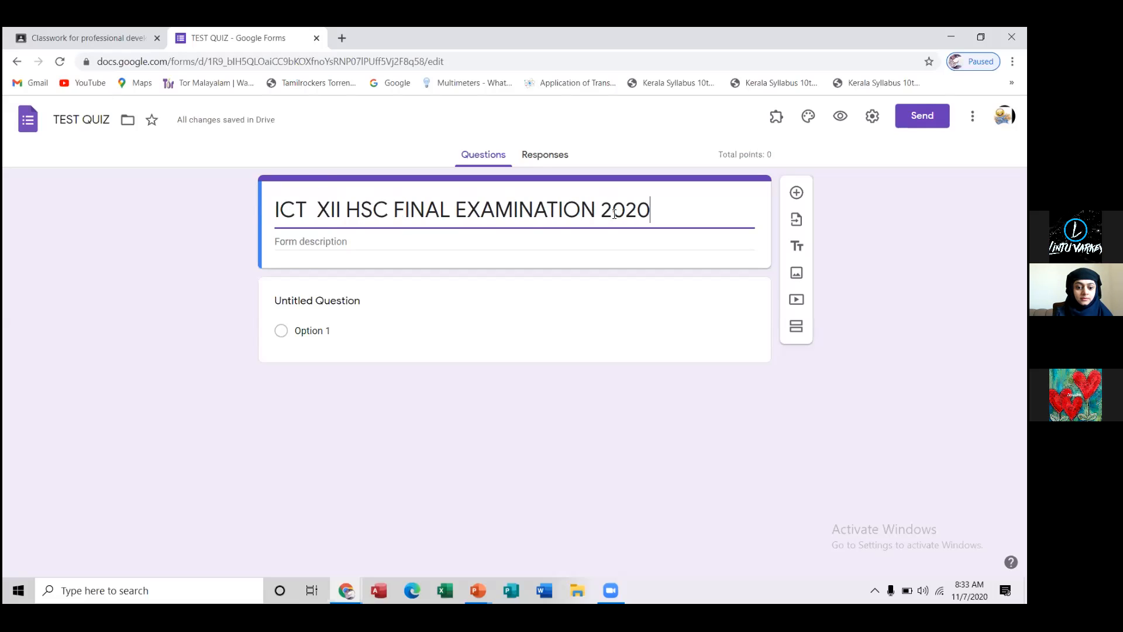
Enter "MCQ TIME TOTAL MARK 4" as the form description, with wide gaps between MCQ, TIME and TOTAL MARK 4
click(314, 242)
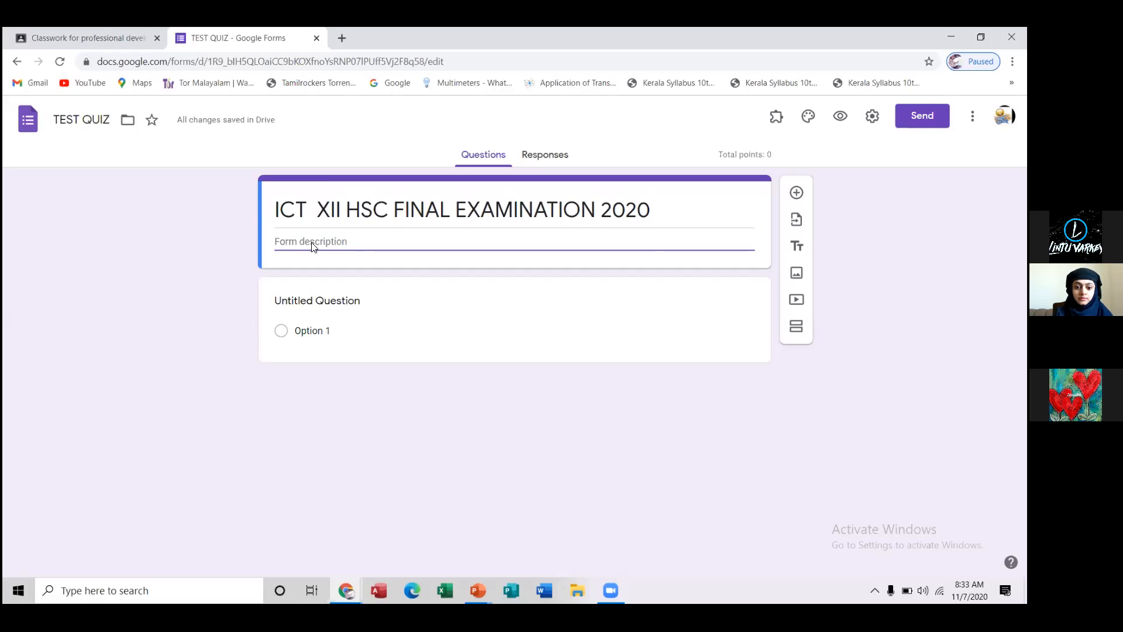
text(MCQ)
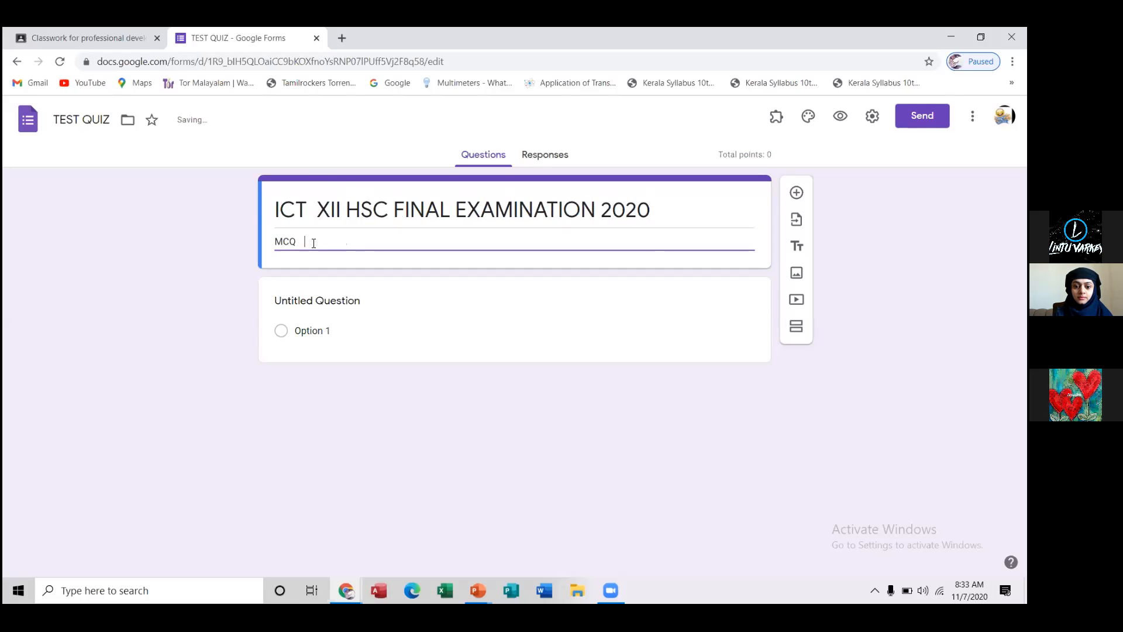
text(        TIME    TO)
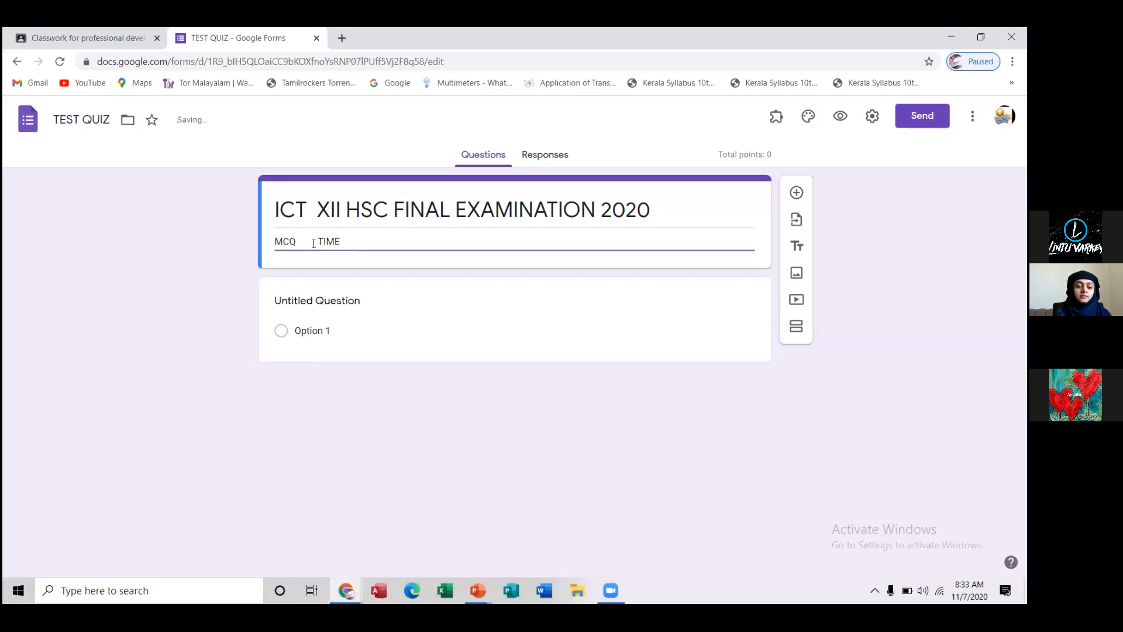
text(TAL)
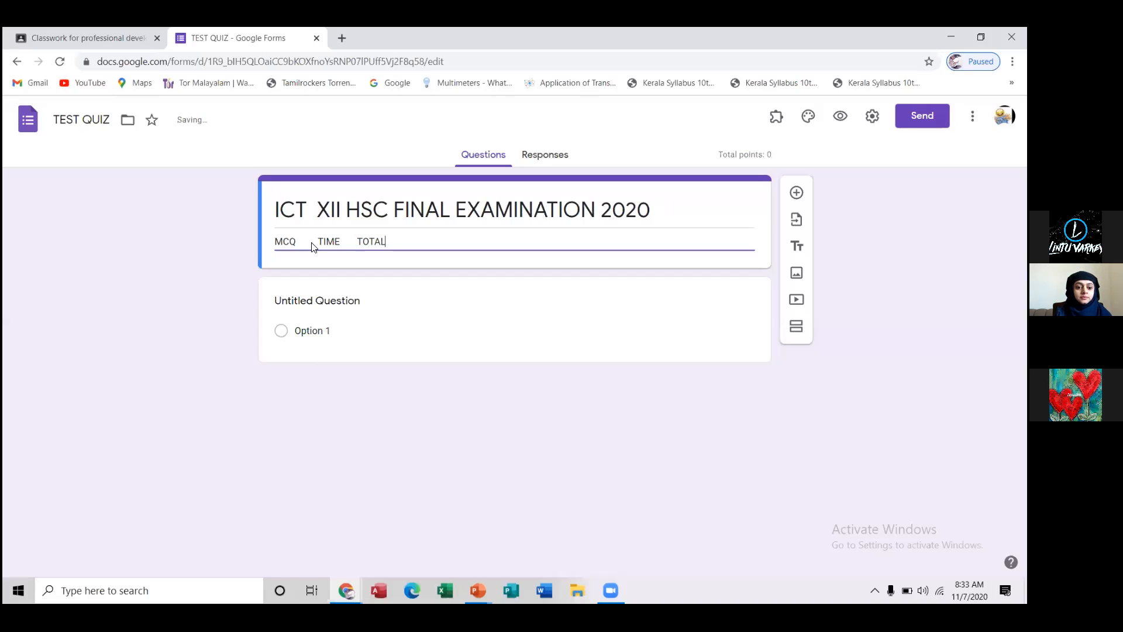
text( MARK)
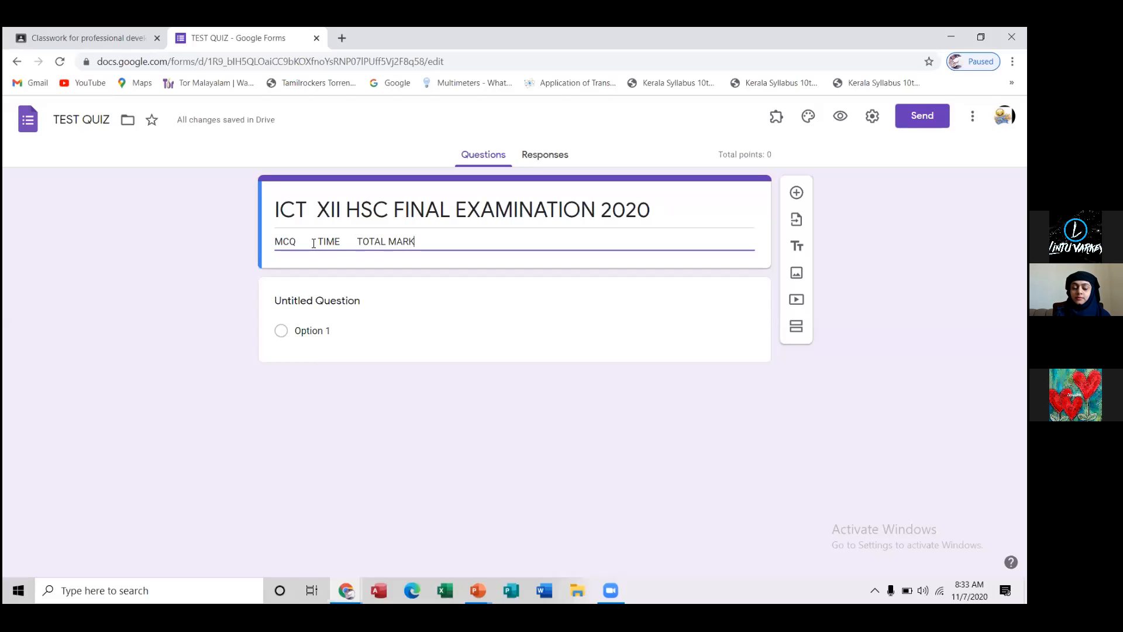
text( 4)
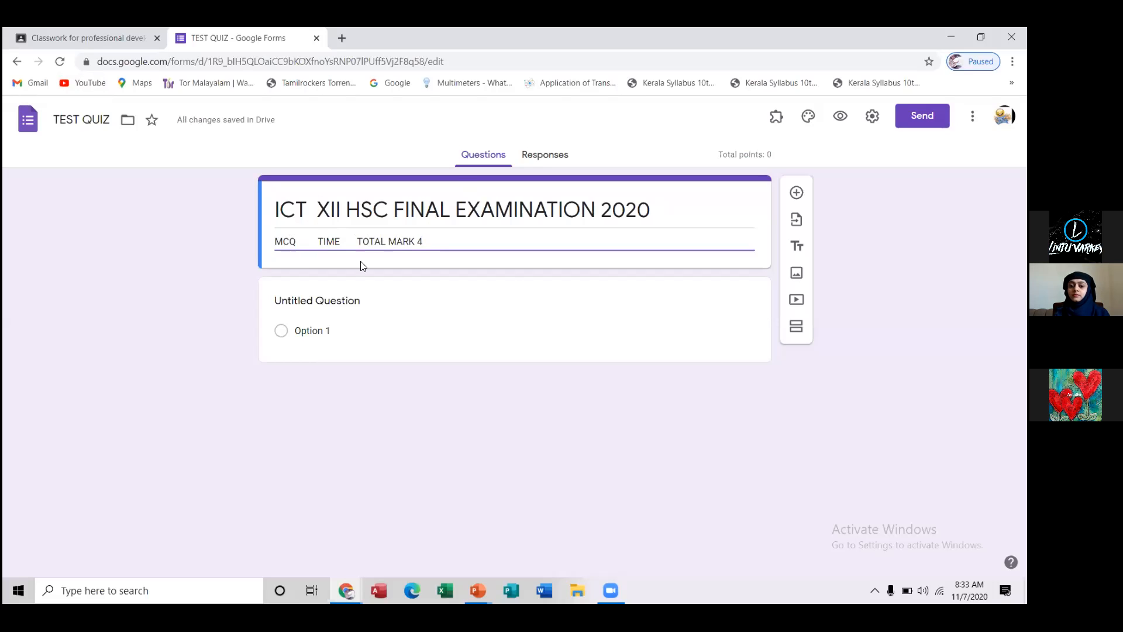
Turn the untitled question into a required short-answer question reading "Enter your full name"
click(310, 305)
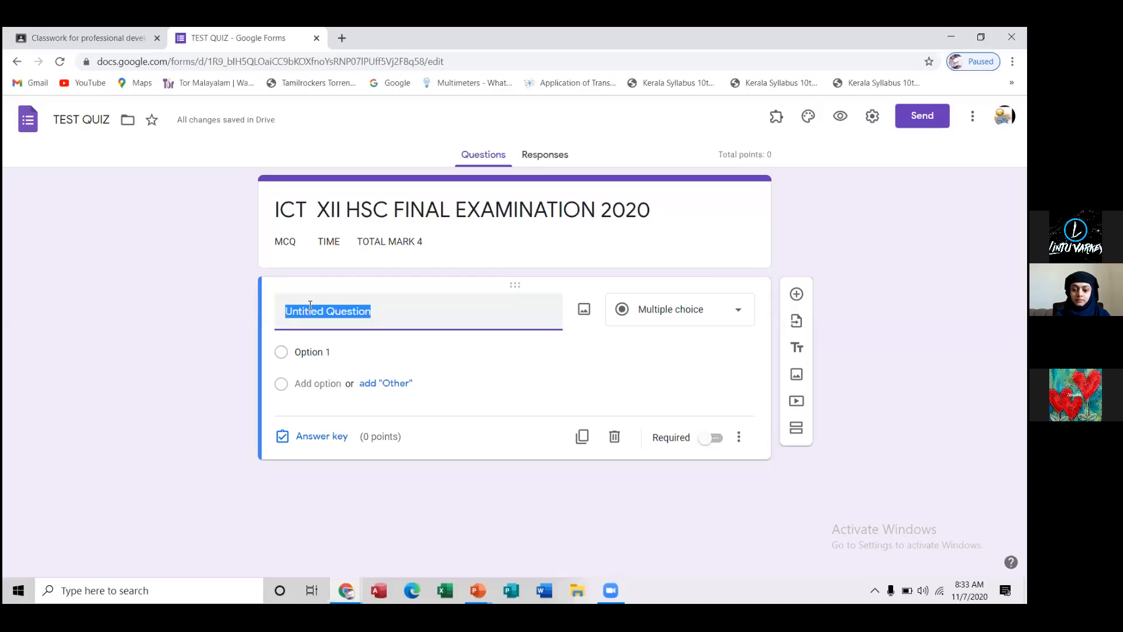
text(En)
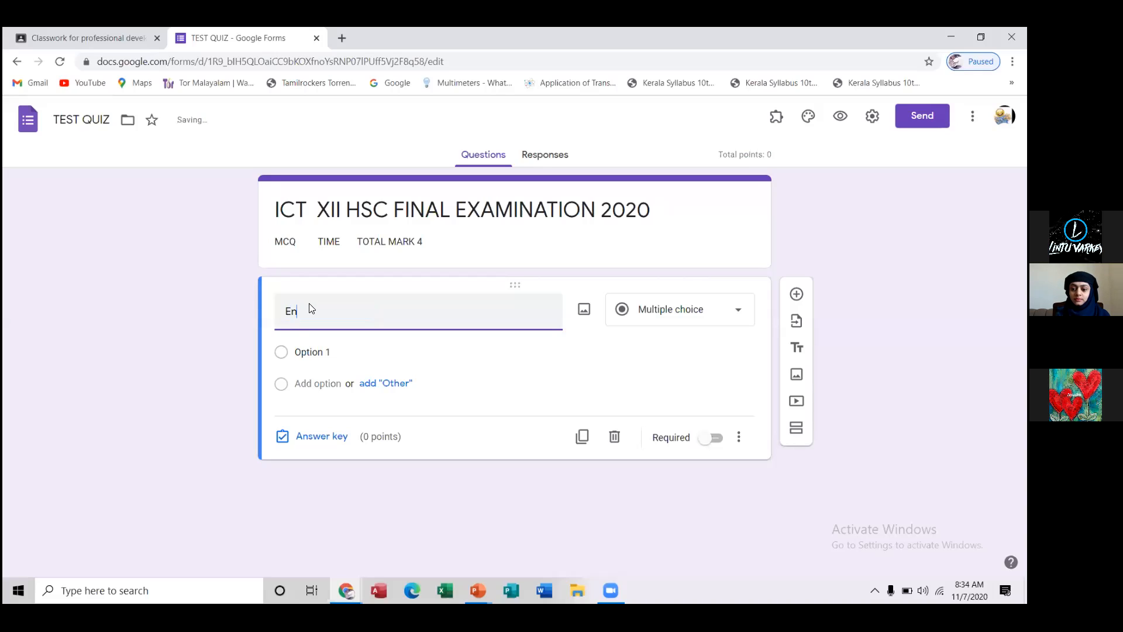
text(ter yo)
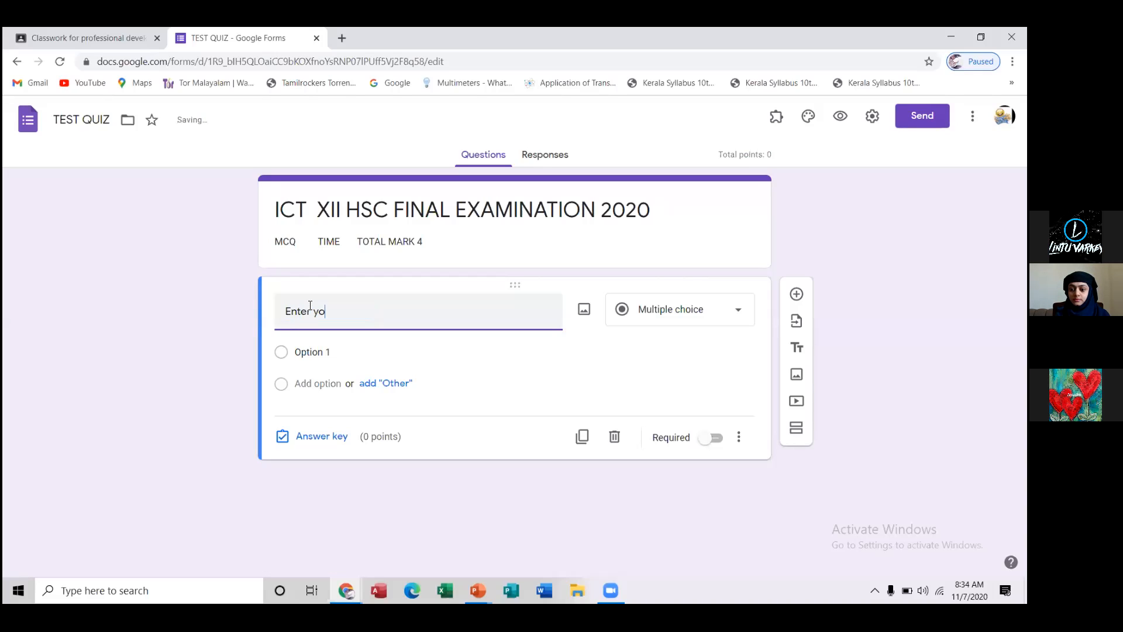
text(ur full)
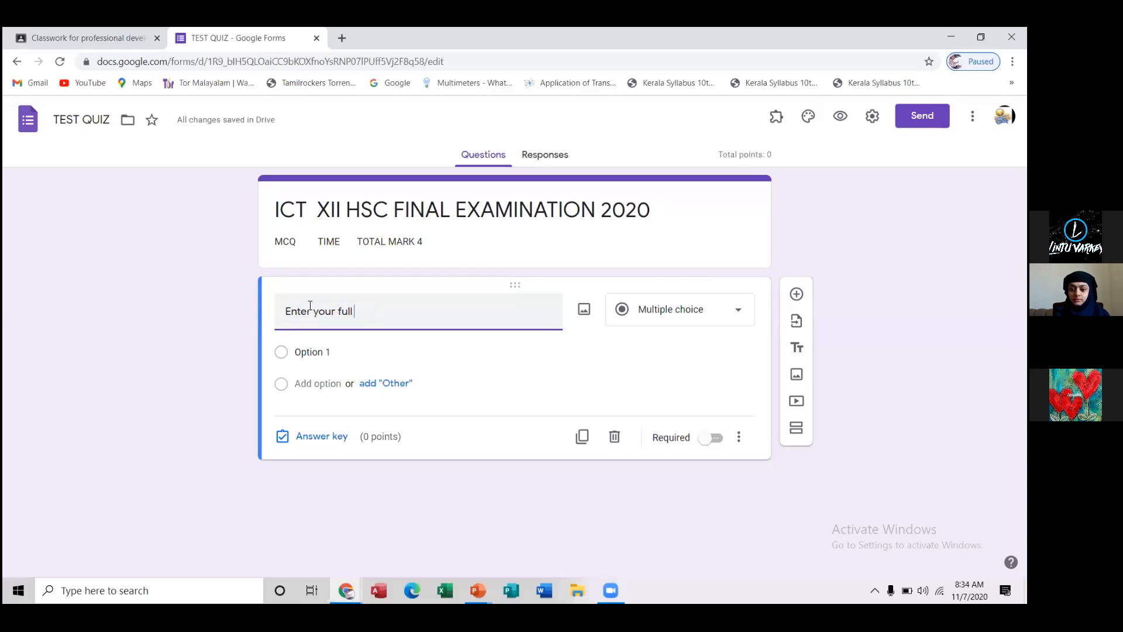
text( name)
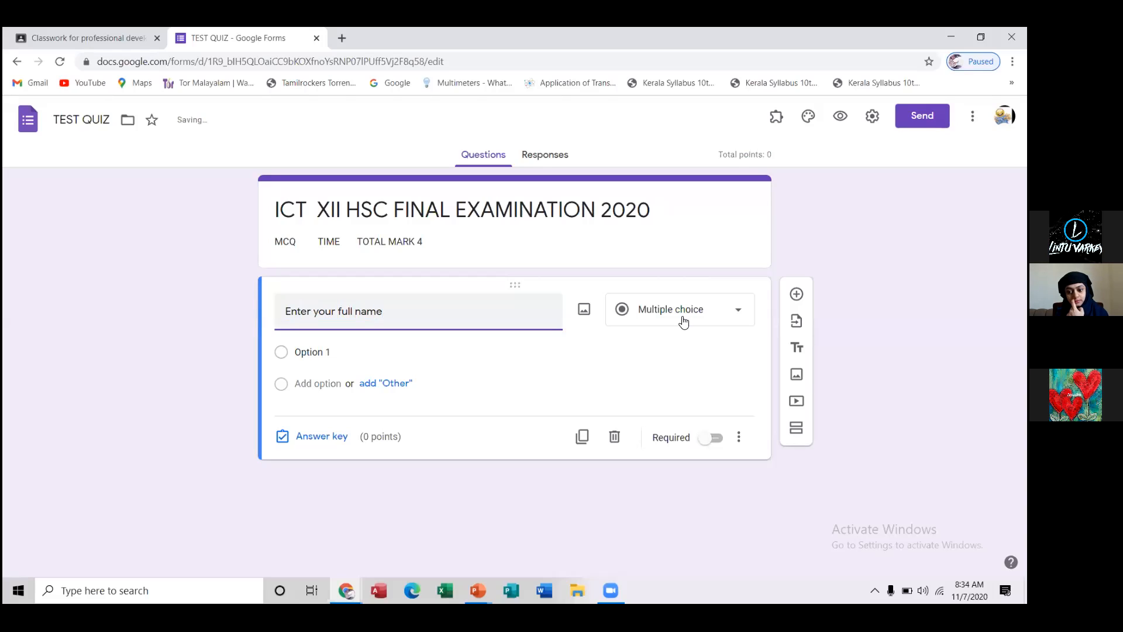
click(739, 314)
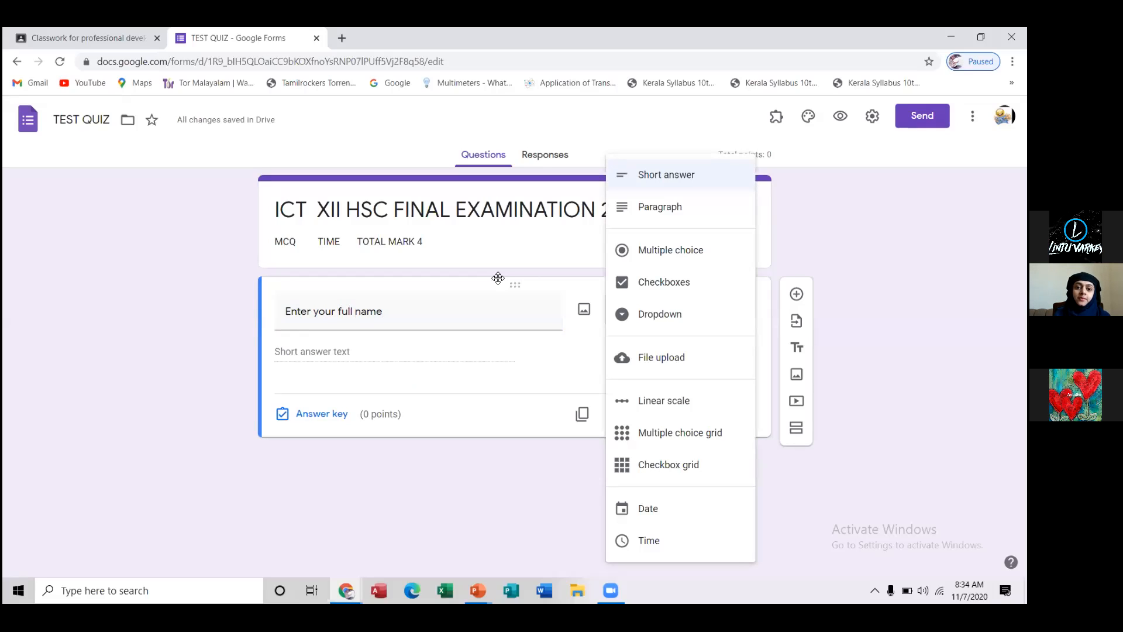
click(481, 350)
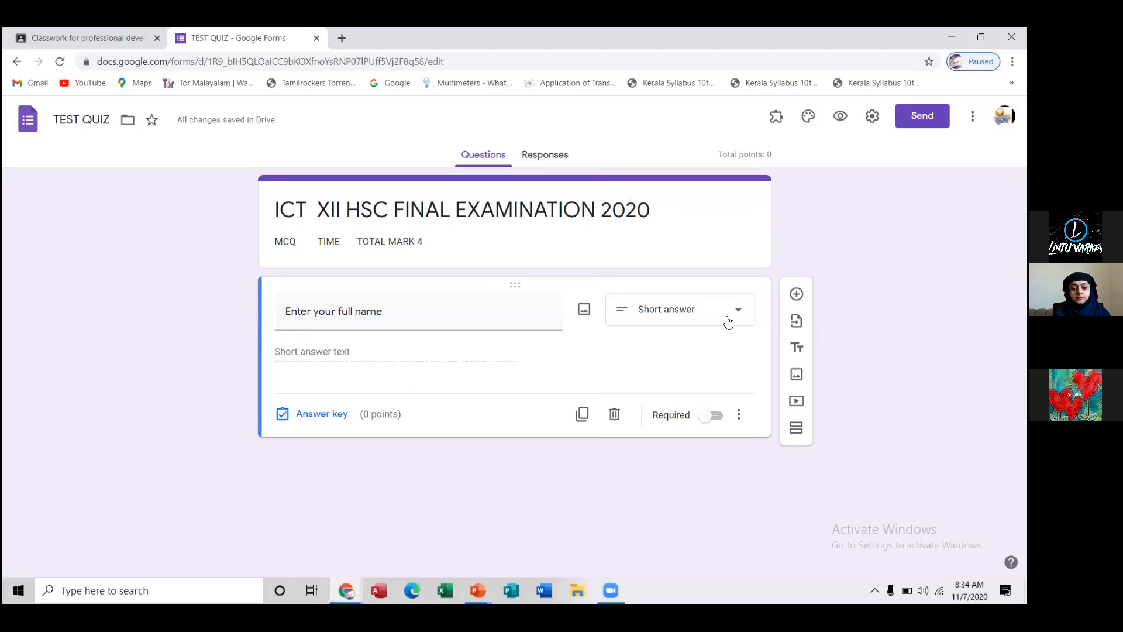
click(714, 416)
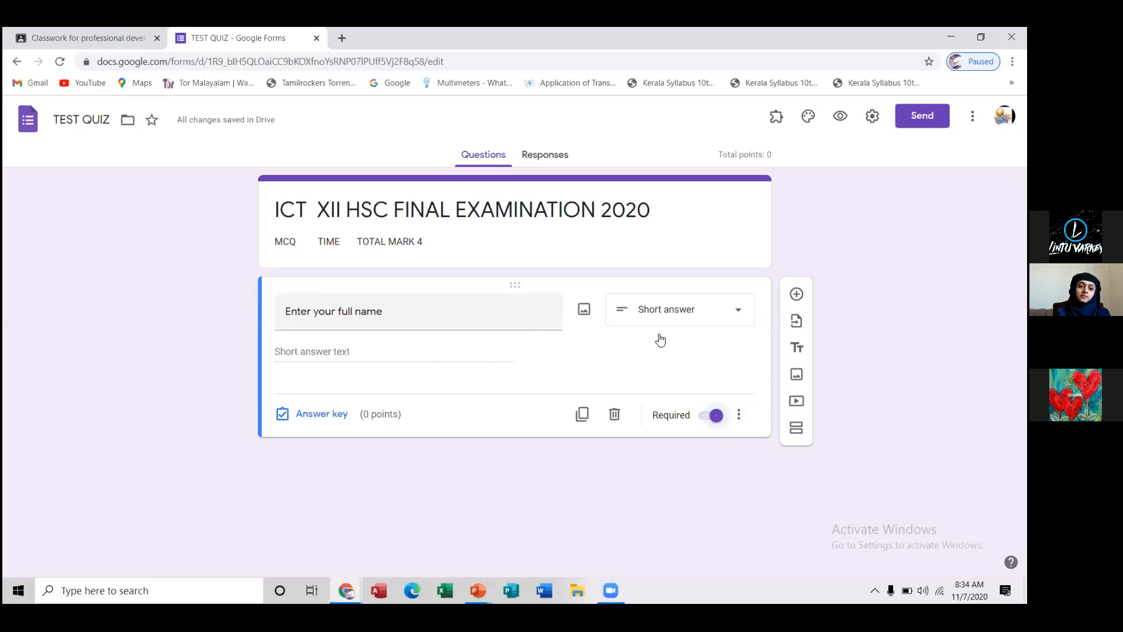
Add a required short-answer question reading "Enter your class and section" below the full name question
click(797, 299)
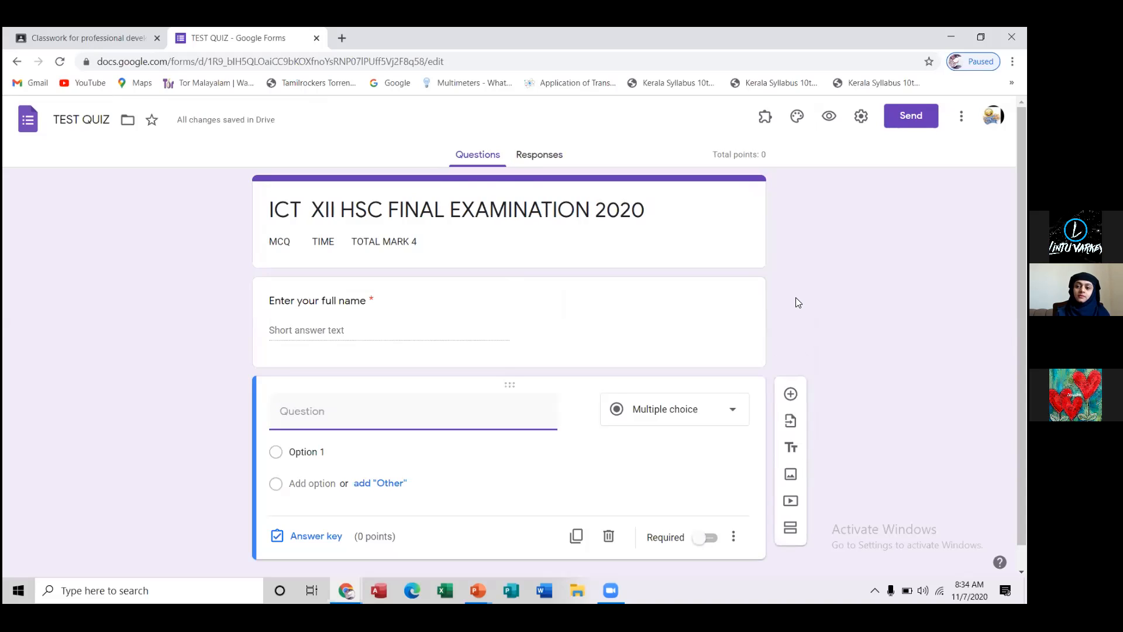
text(En)
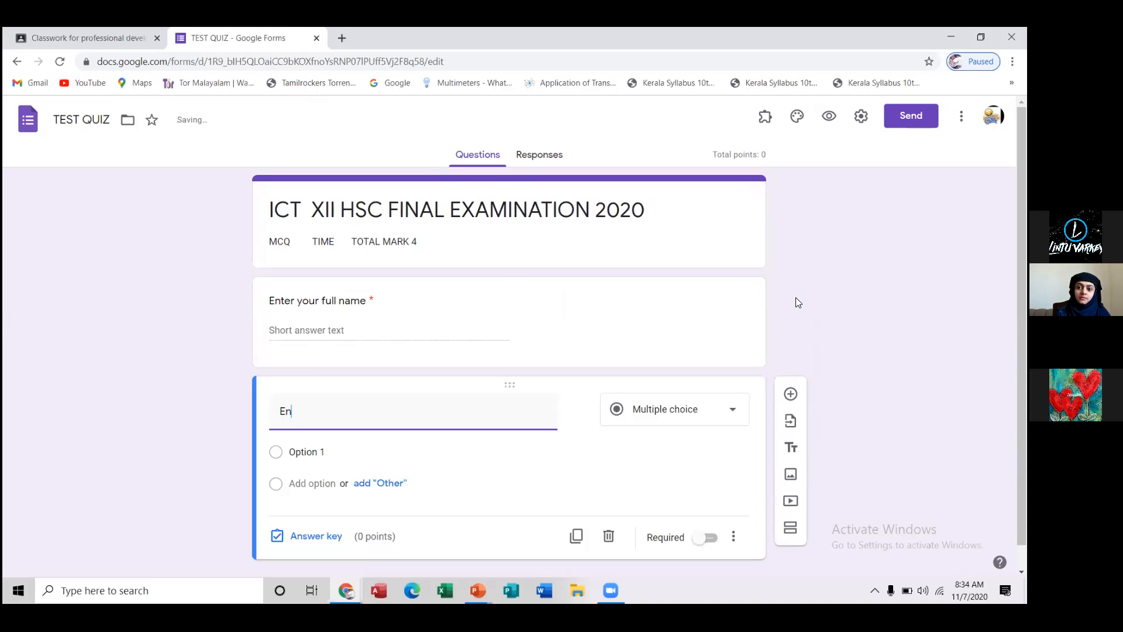
text(ter)
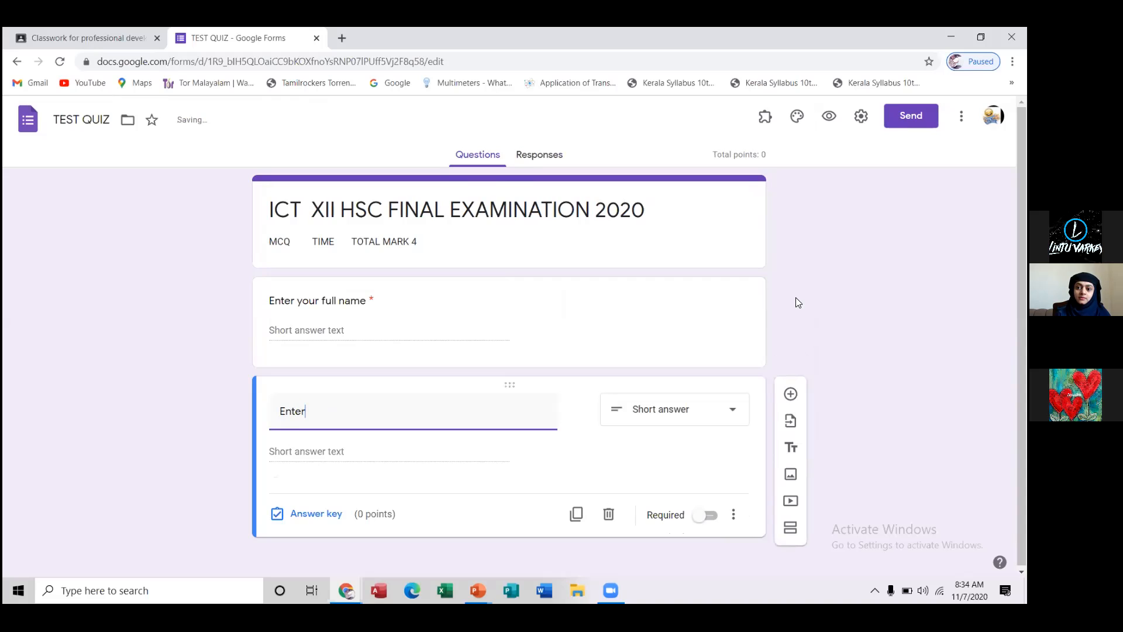
text( your c)
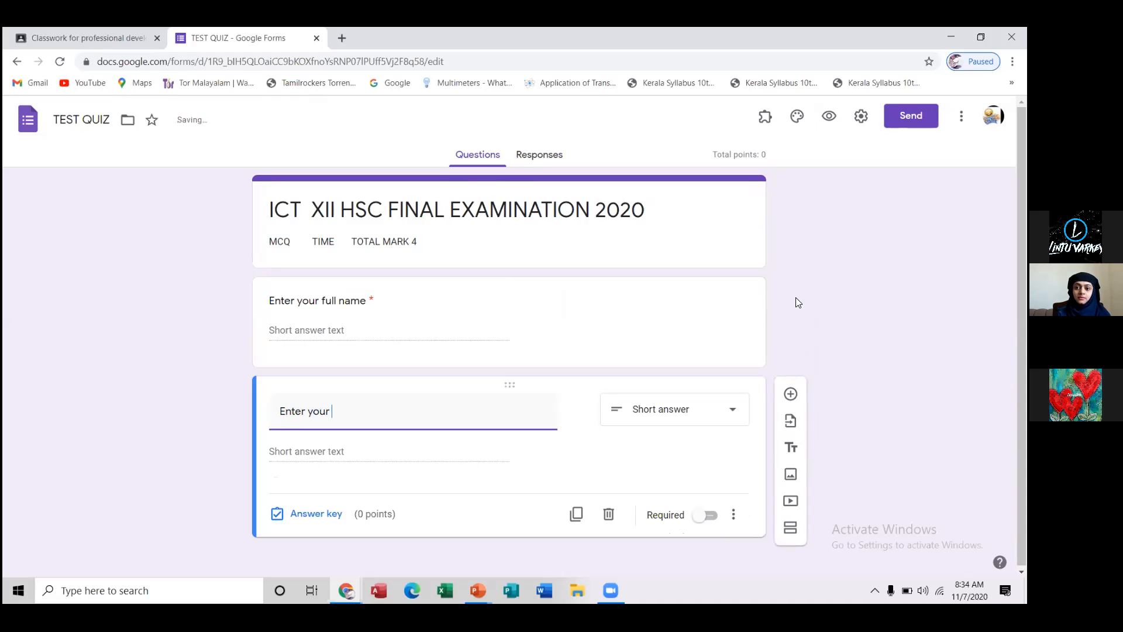
text(lass)
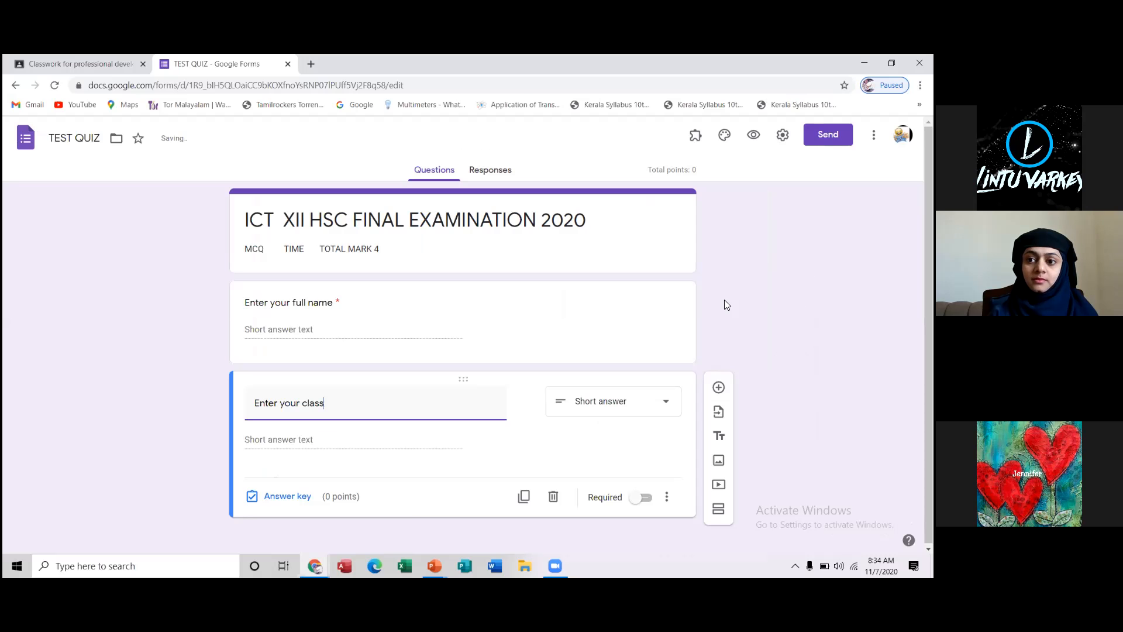
text( and s)
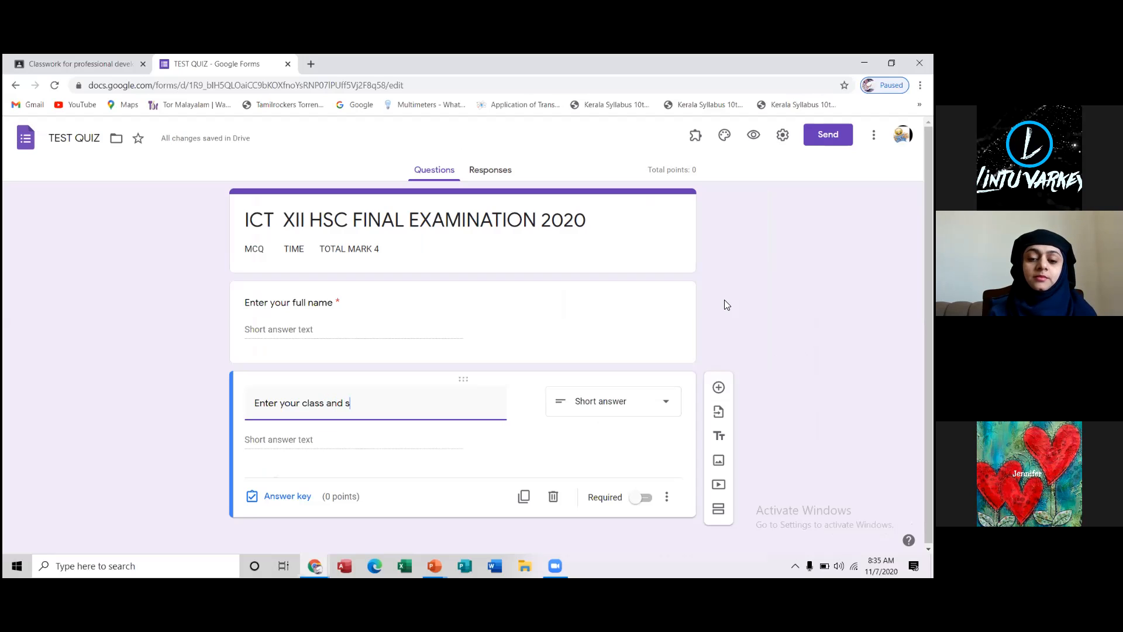
text(ection)
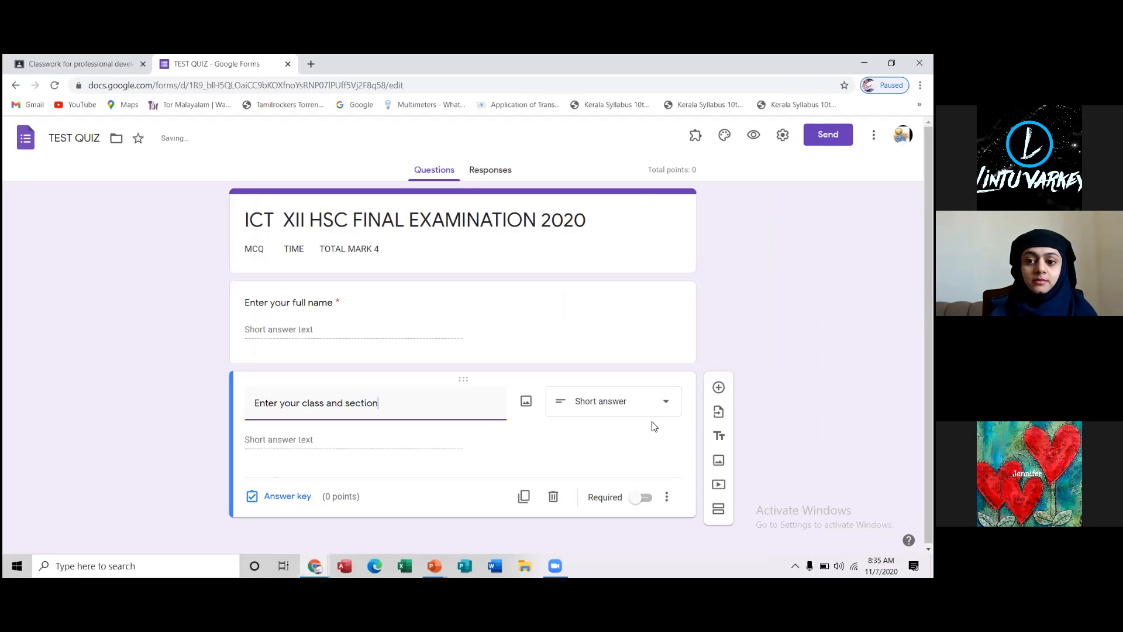
click(646, 501)
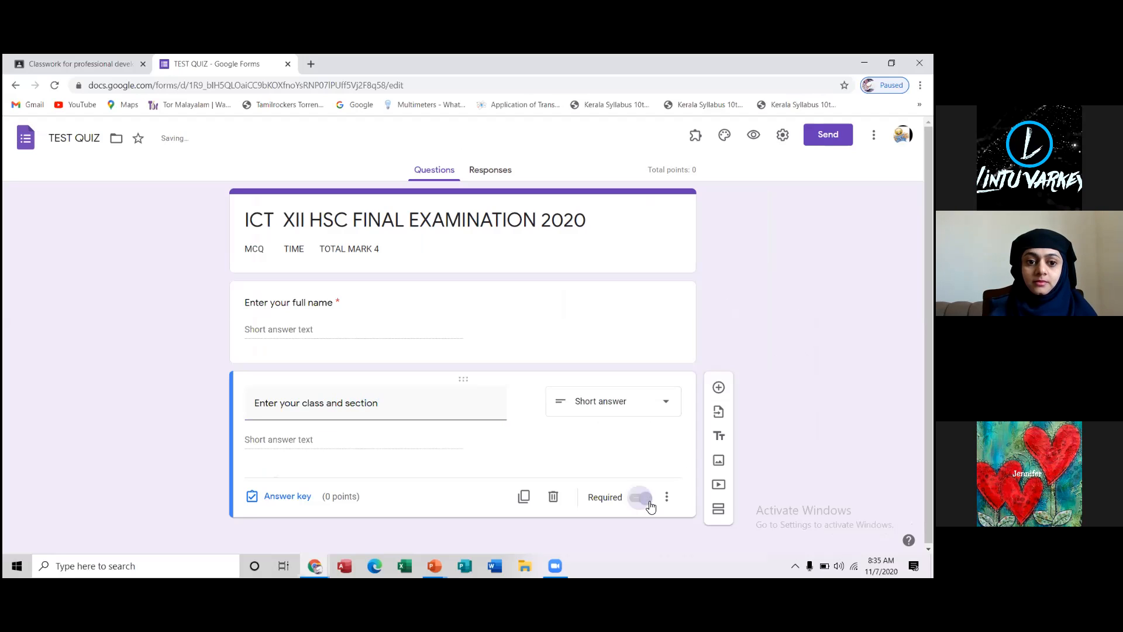
Add a required short-answer question reading "Enter your IDNUMBER" below the class and section question
click(719, 388)
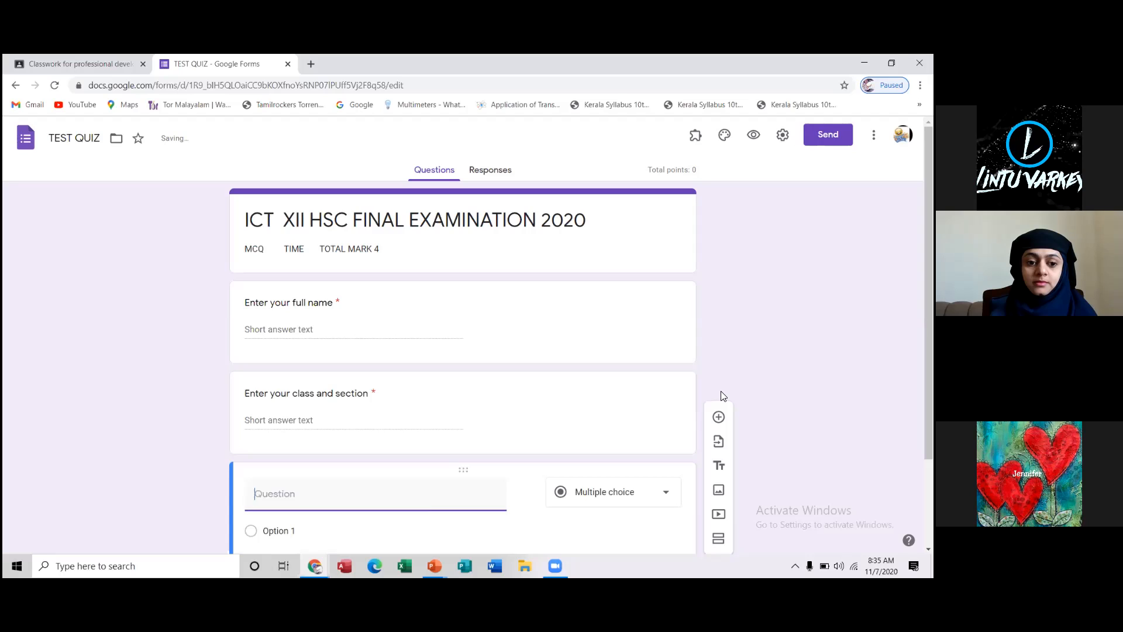
text(e)
key(BackSpace)
text(Ent)
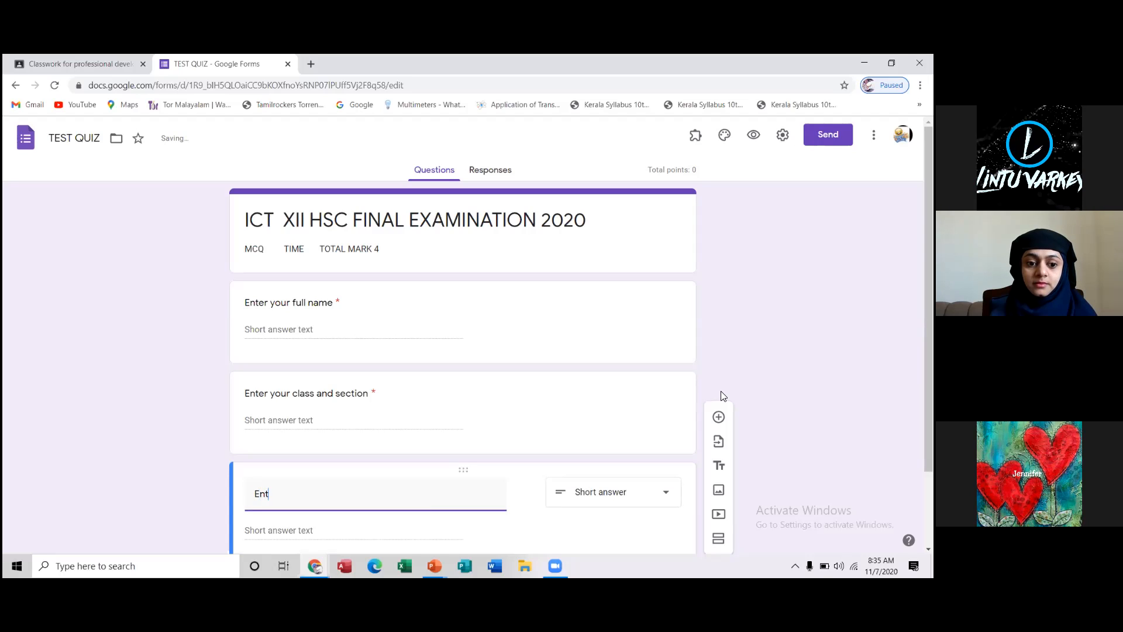
text(er your IDNUMBER)
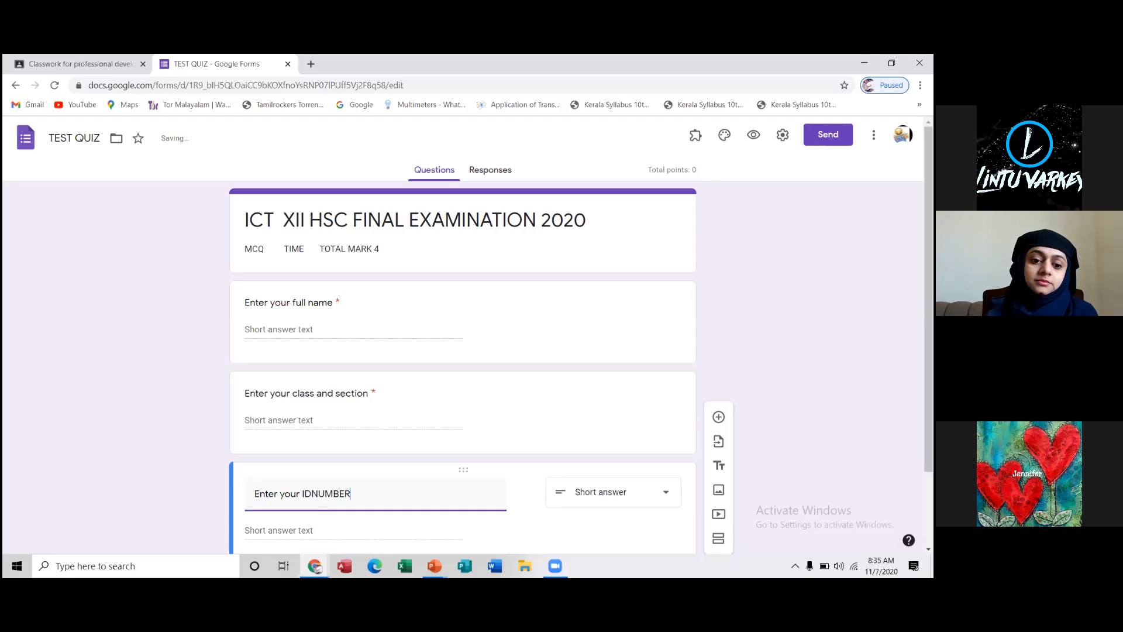
click(929, 549)
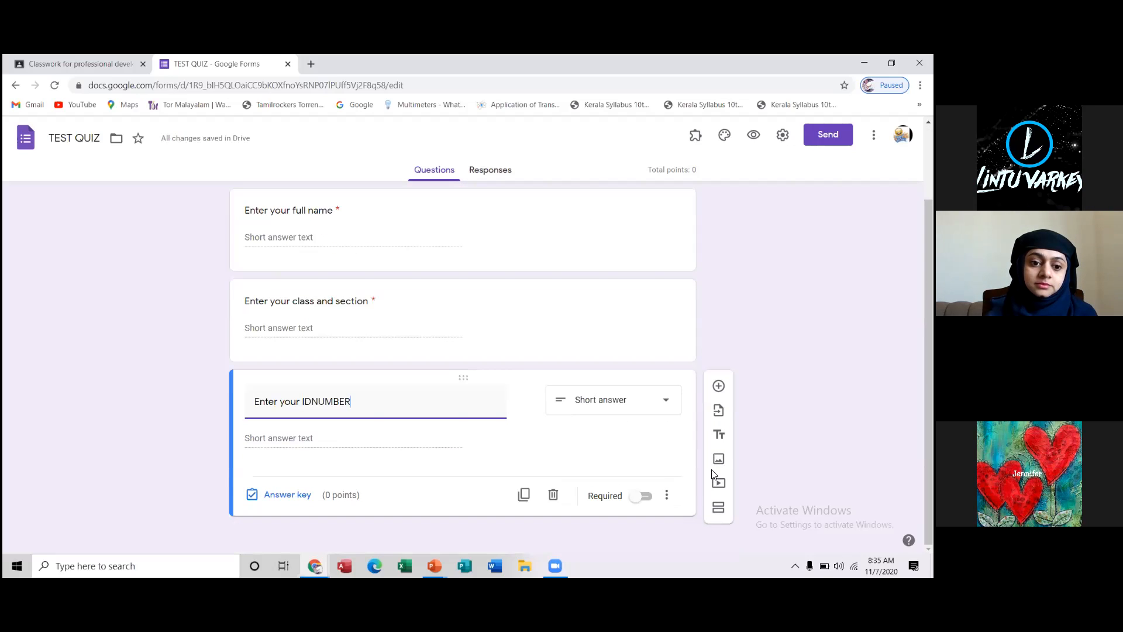
click(645, 498)
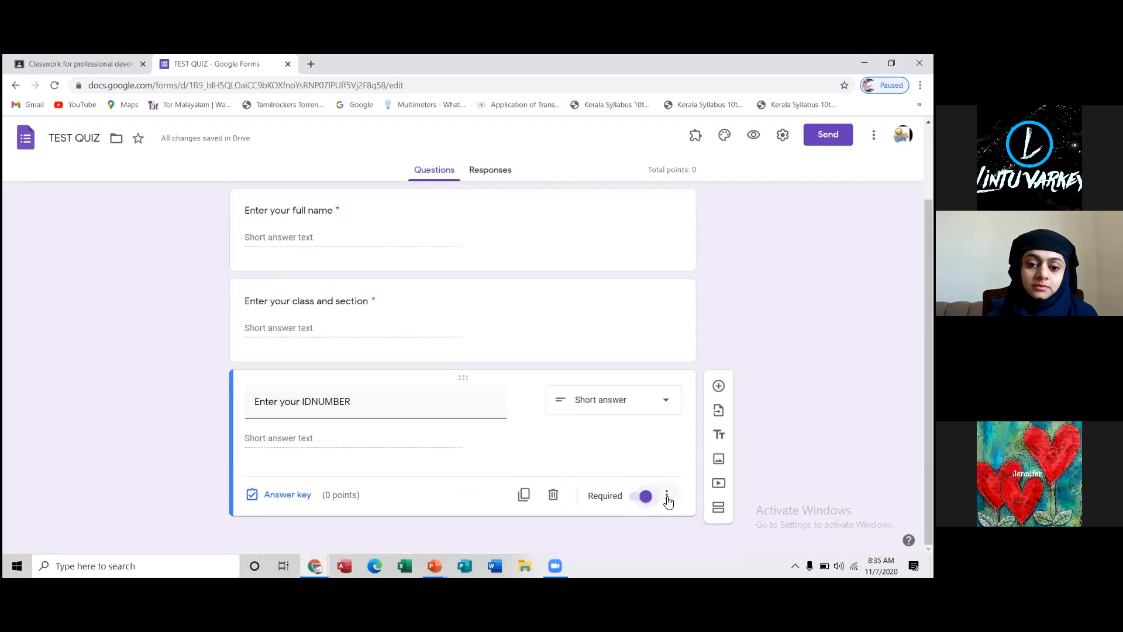
Turn on response validation for the ID number question, using the Number type with the Greater than condition
click(667, 499)
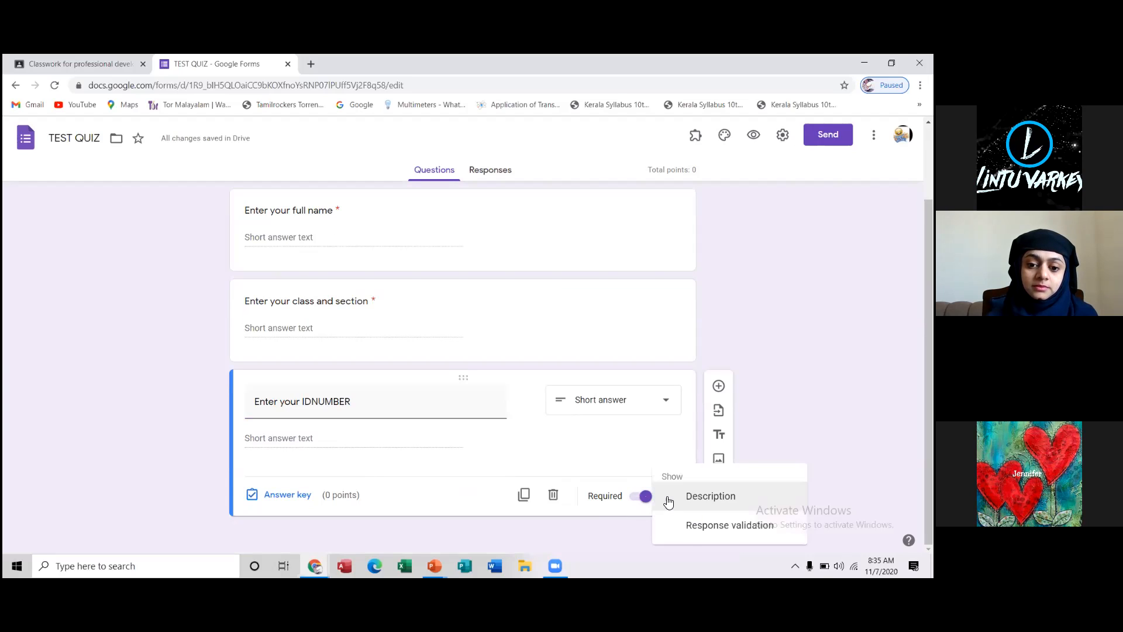
click(689, 534)
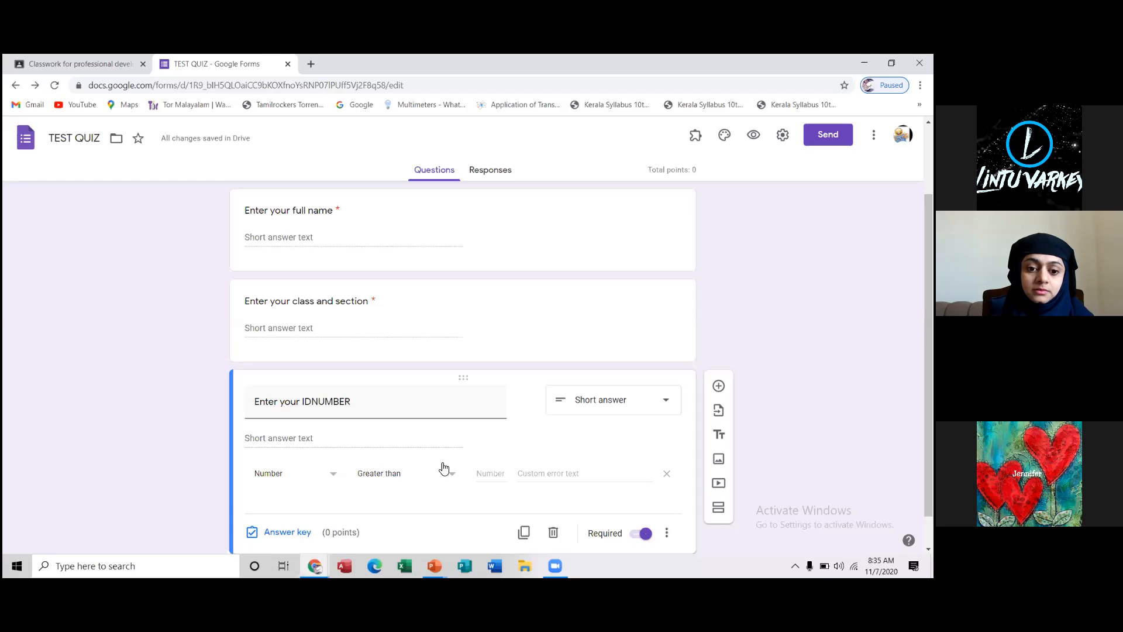
click(335, 474)
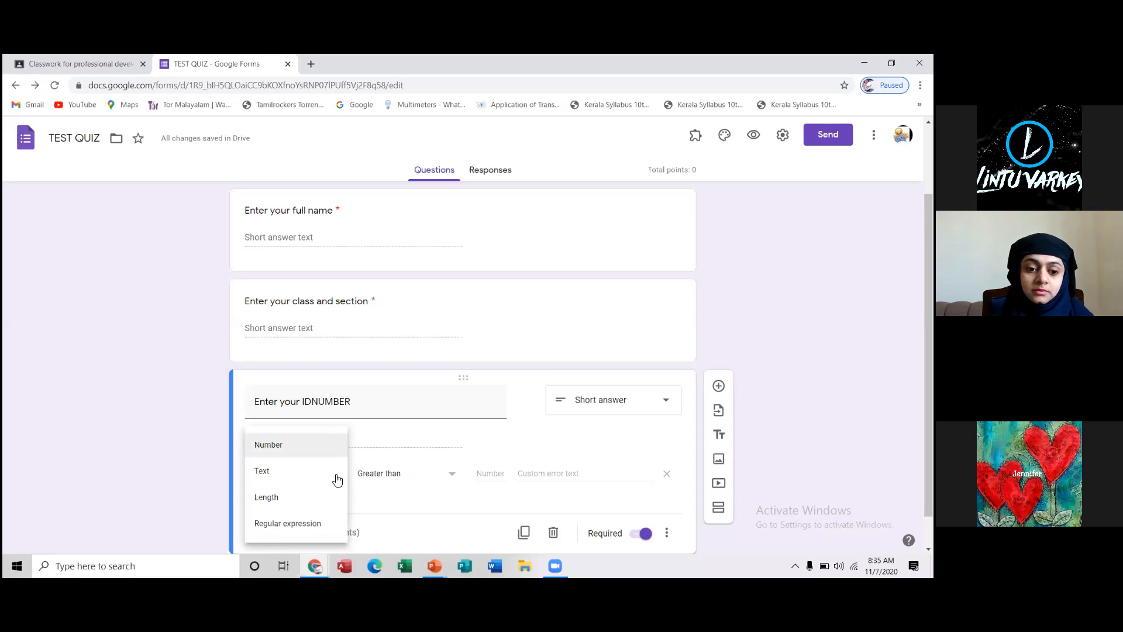
click(301, 446)
Set the validation's custom error text to "please enter valid ID number"
click(525, 477)
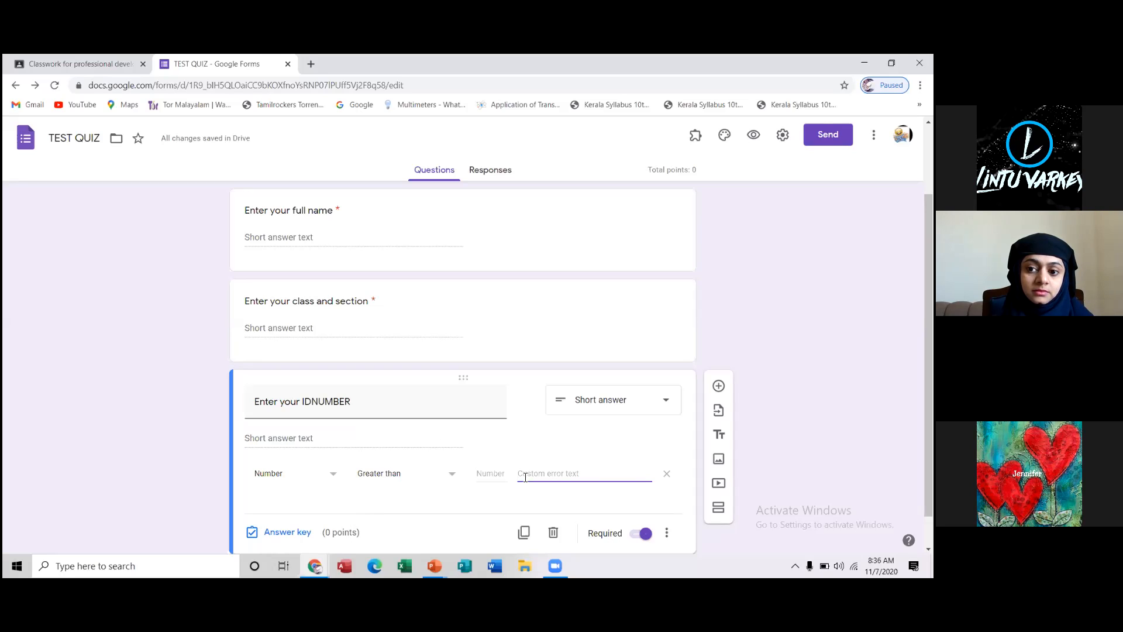
text(please)
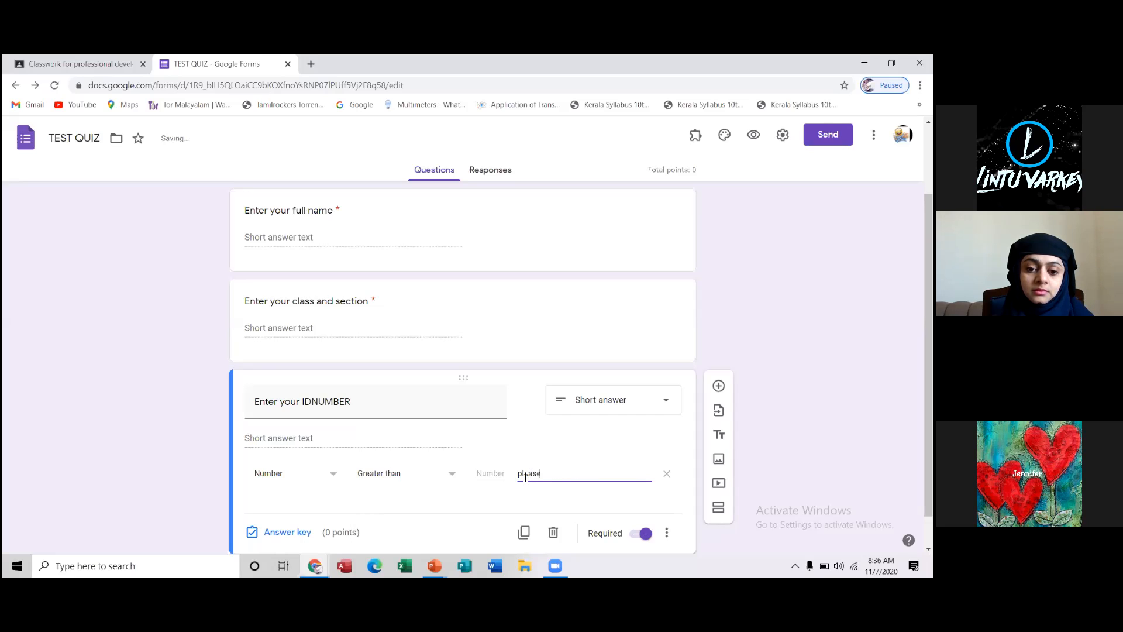
text( ente)
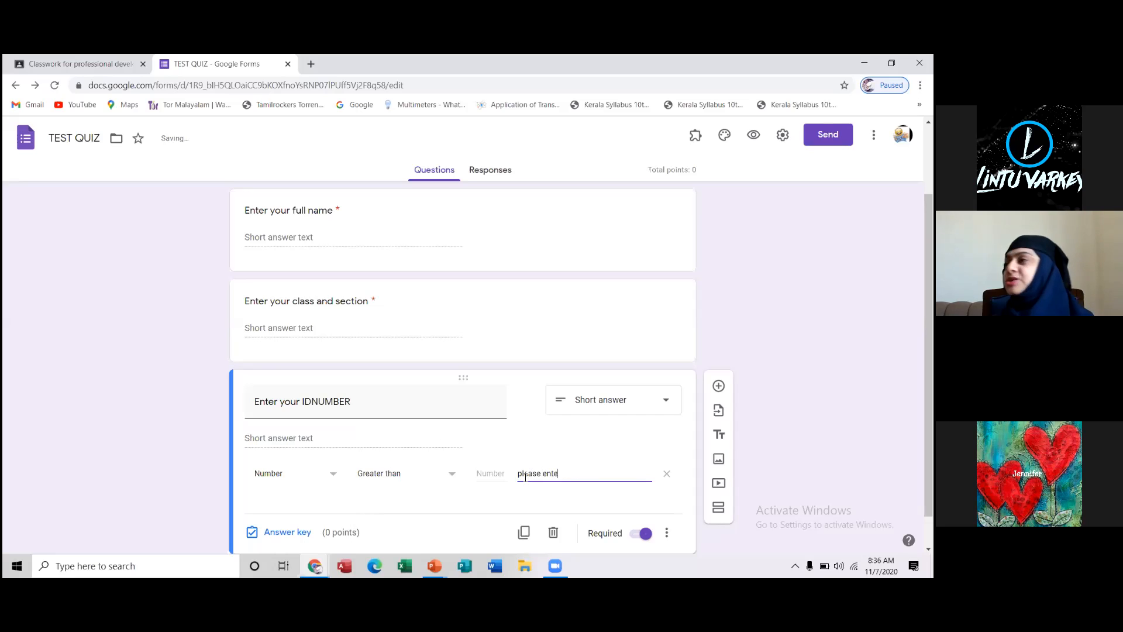
text(r valid)
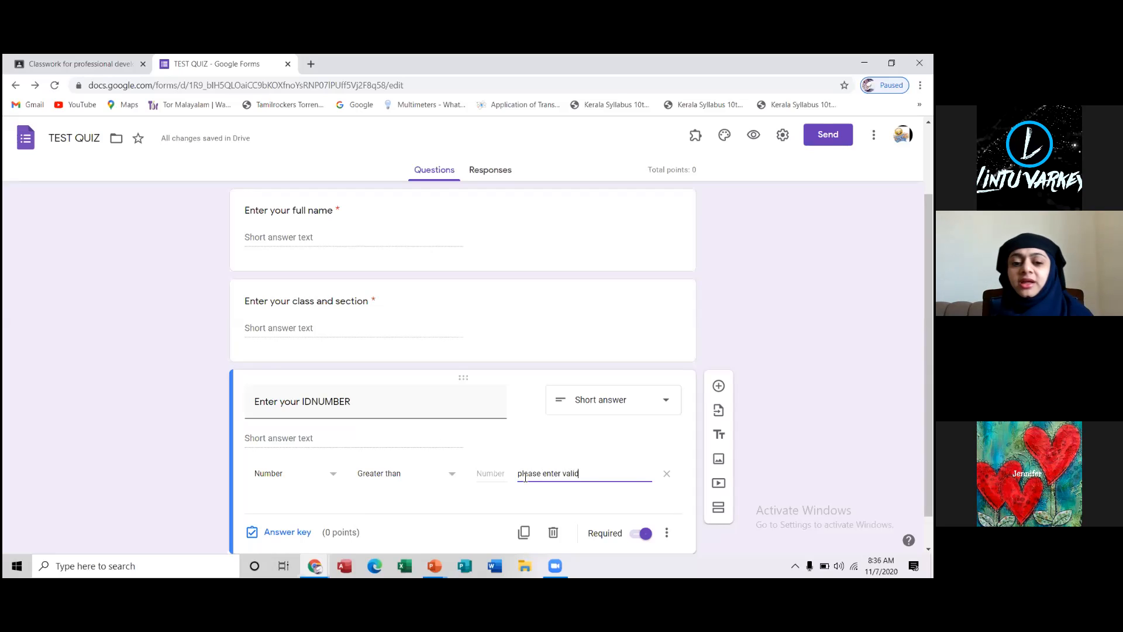
text( ID)
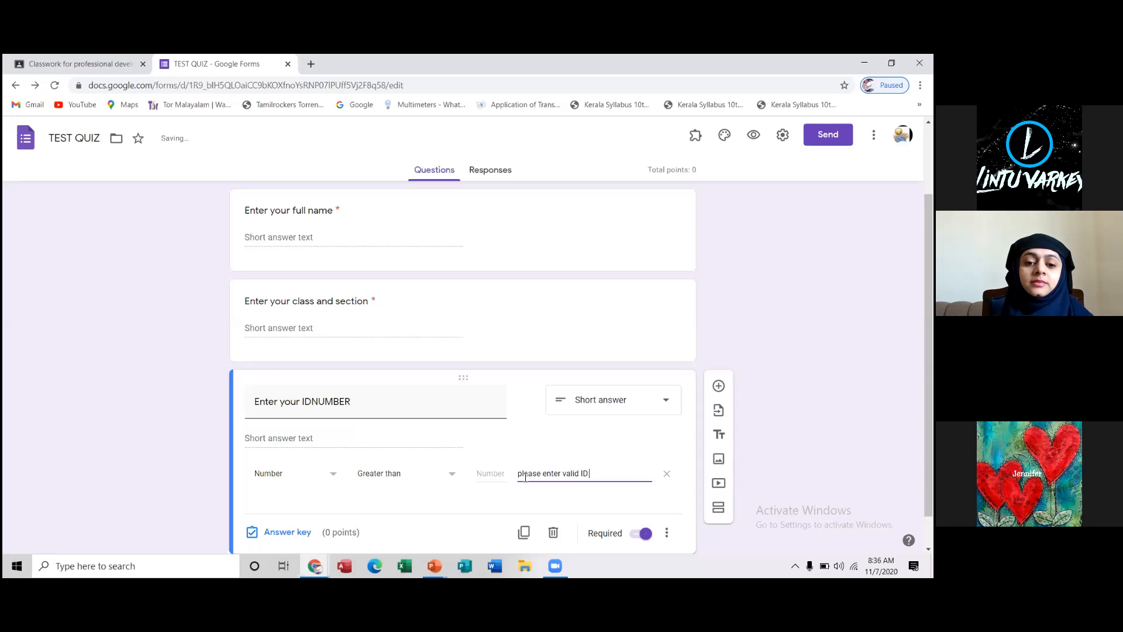
text( number)
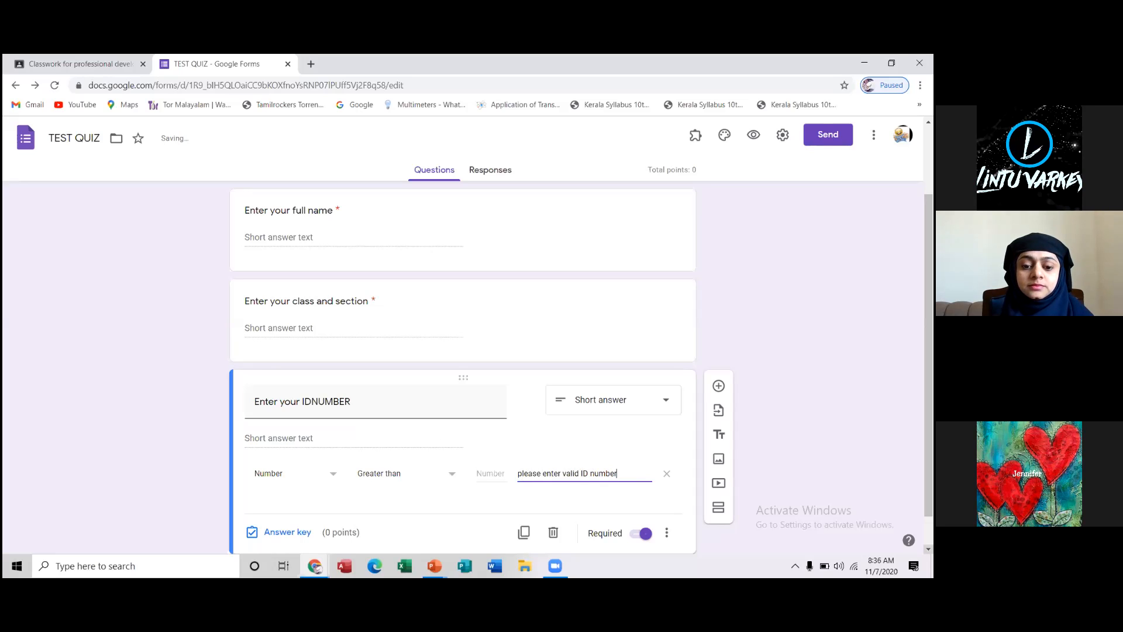
Add a multiple-choice question reading "1.What is the full form of USB?" below the ID number question
scroll(463, 369, down, 1)
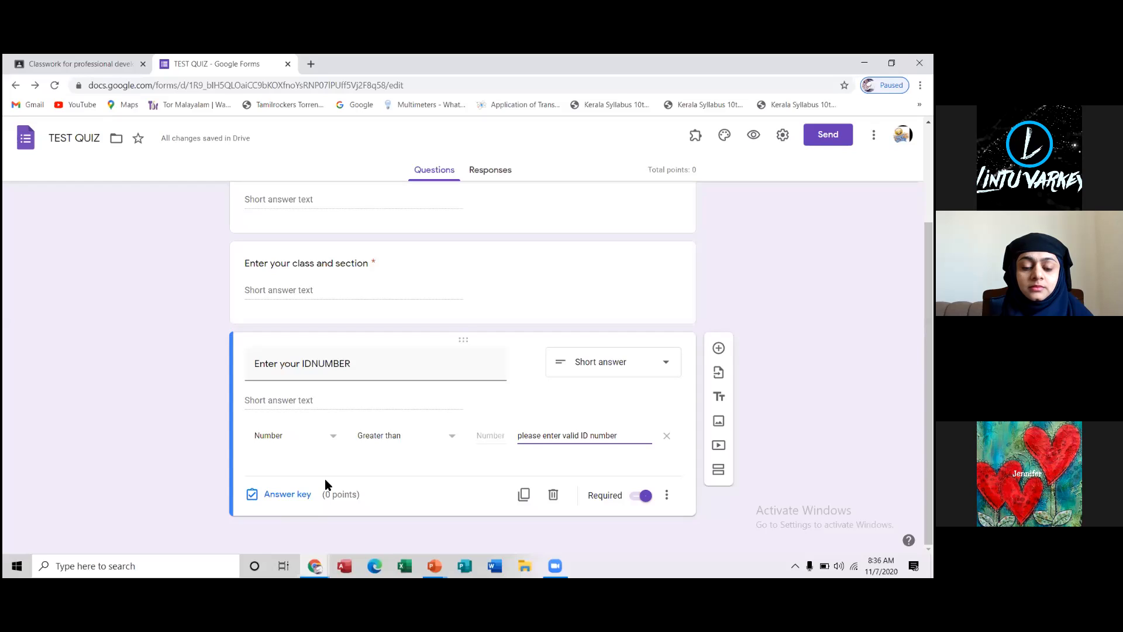
click(719, 349)
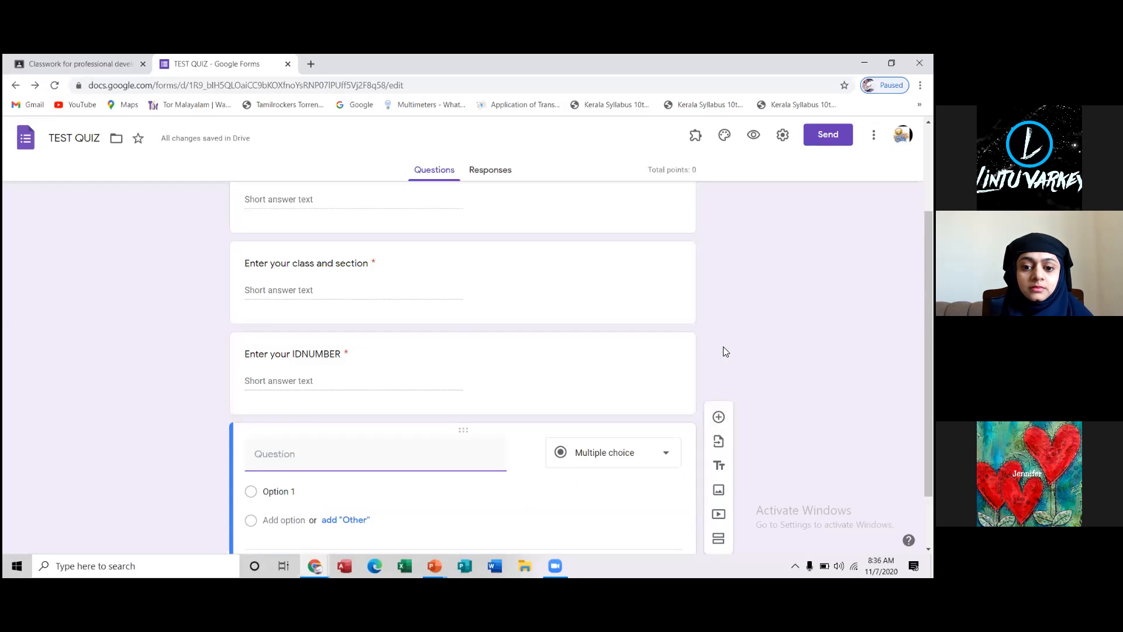
text(1.)
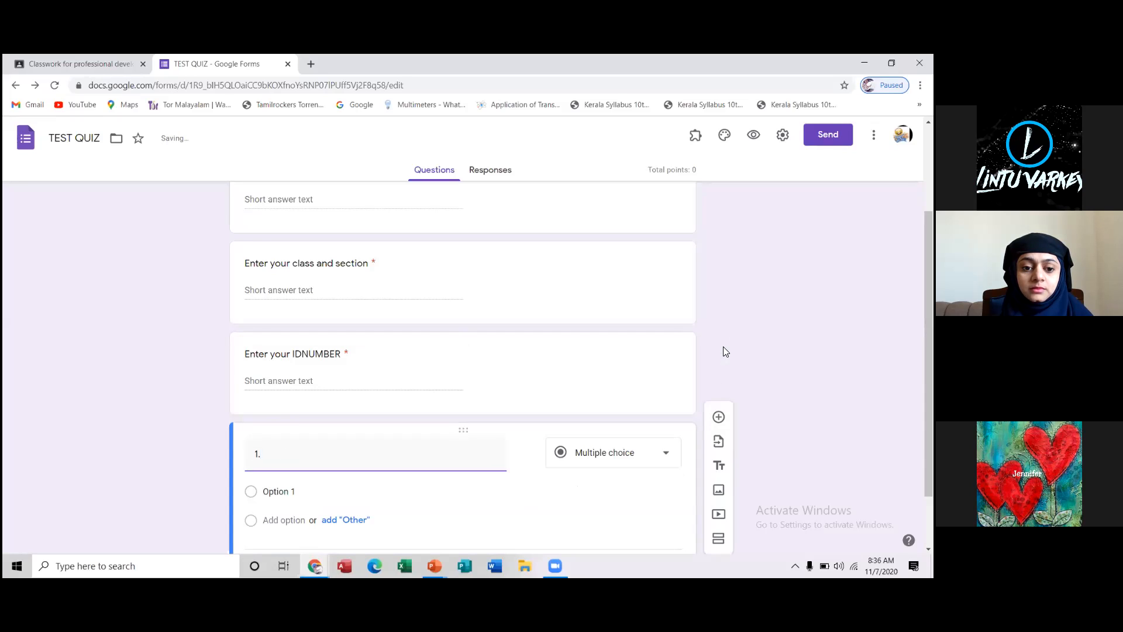
text(What is the full for)
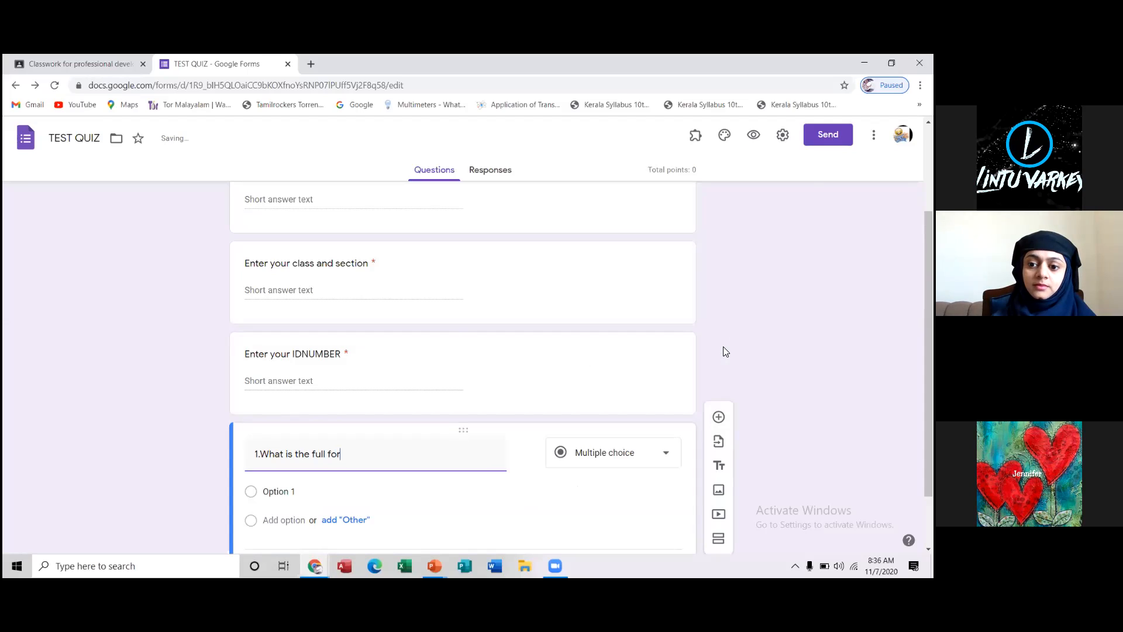
text(m of )
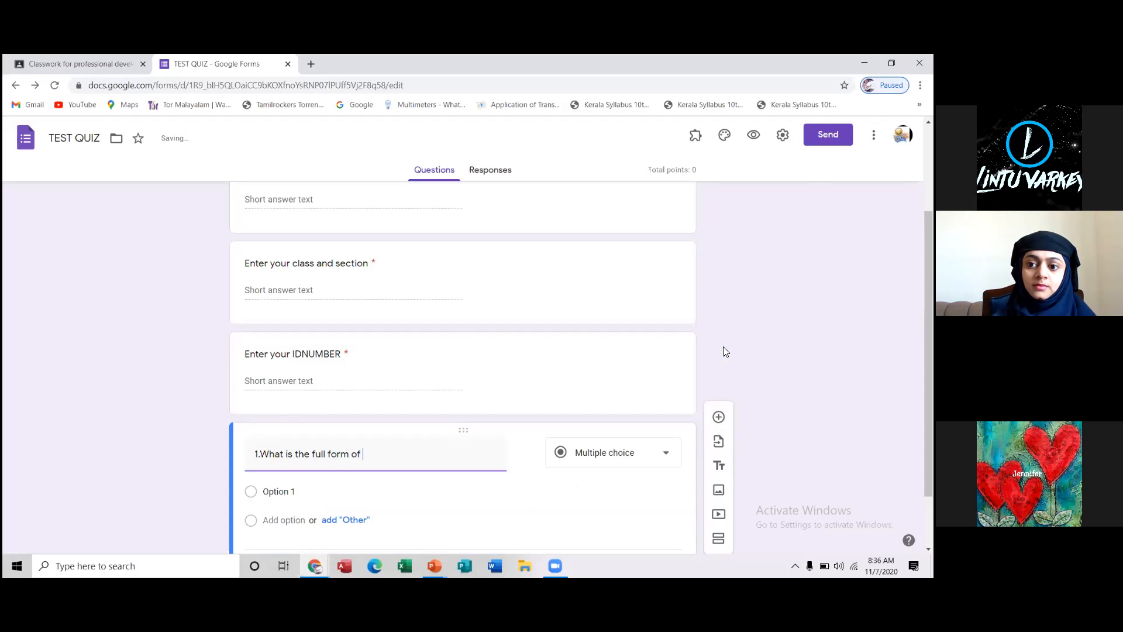
text(USB?)
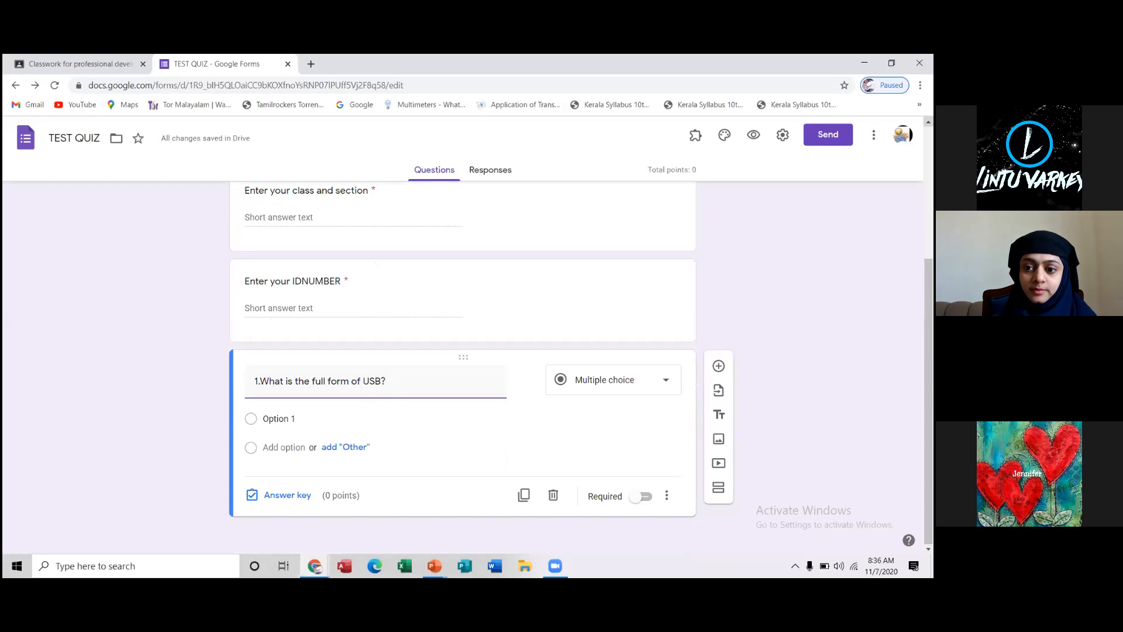
Duplicate the ID number question
click(928, 122)
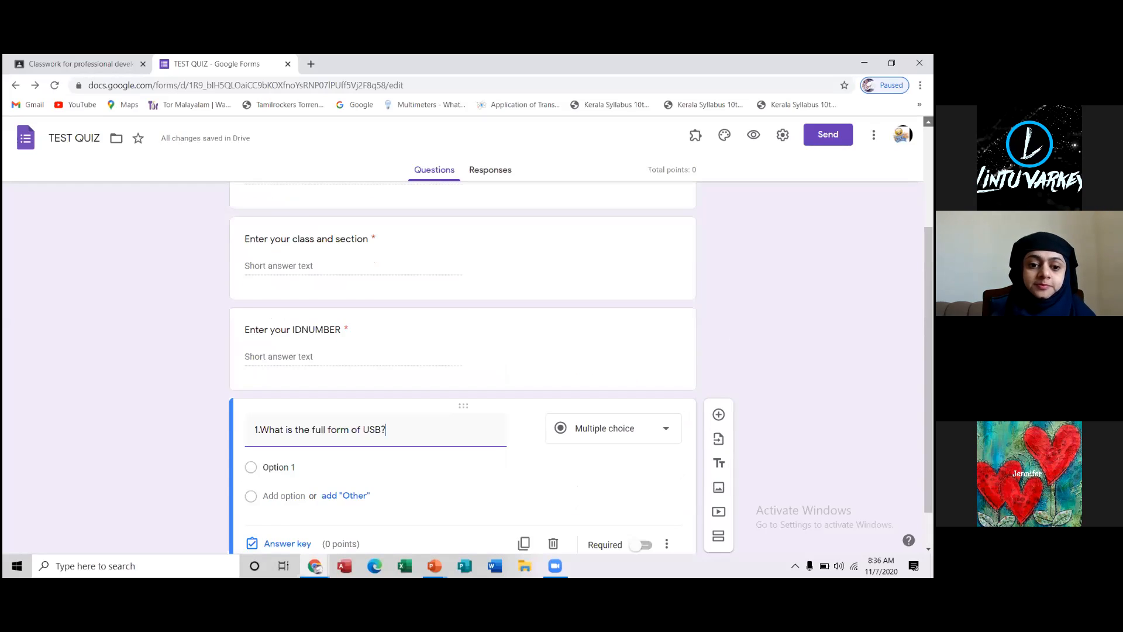
click(928, 122)
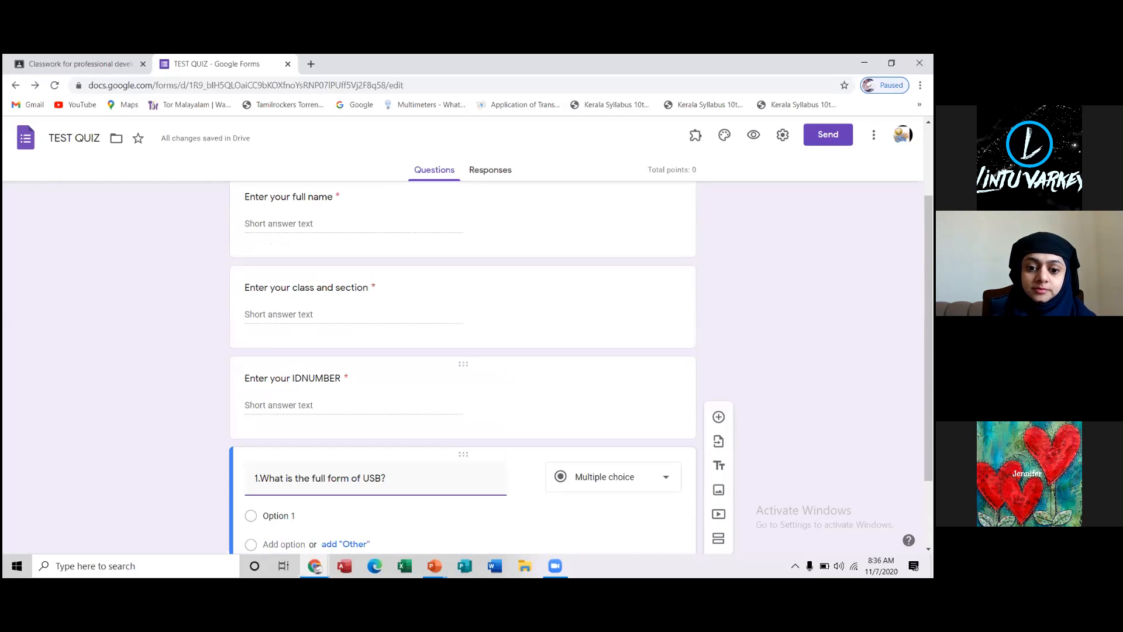
click(307, 386)
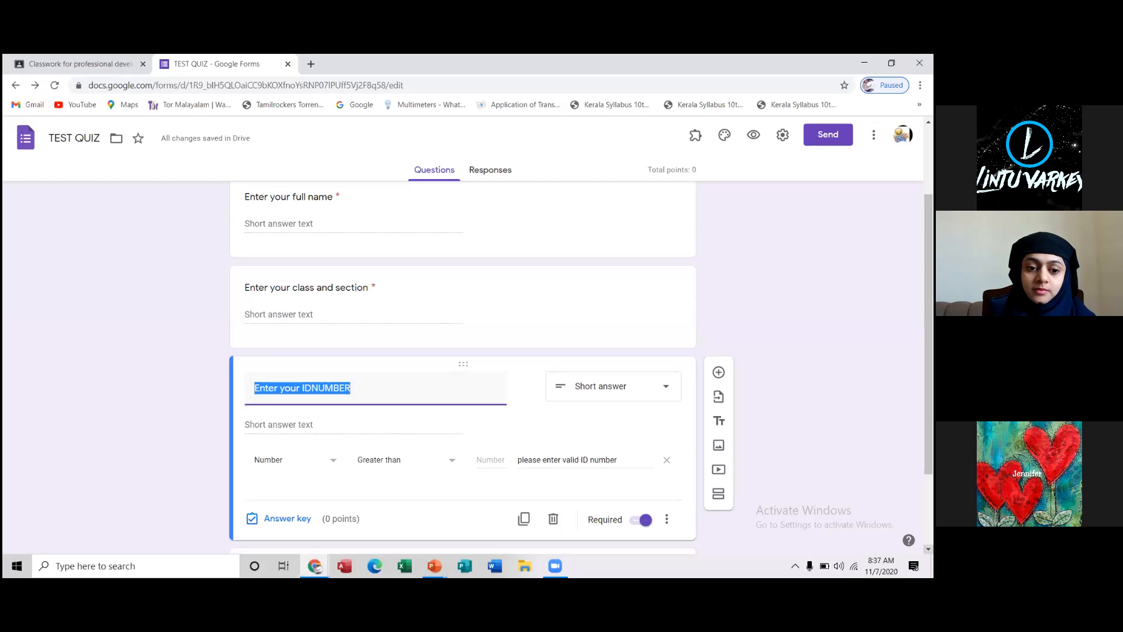
scroll(928, 549, down, 2)
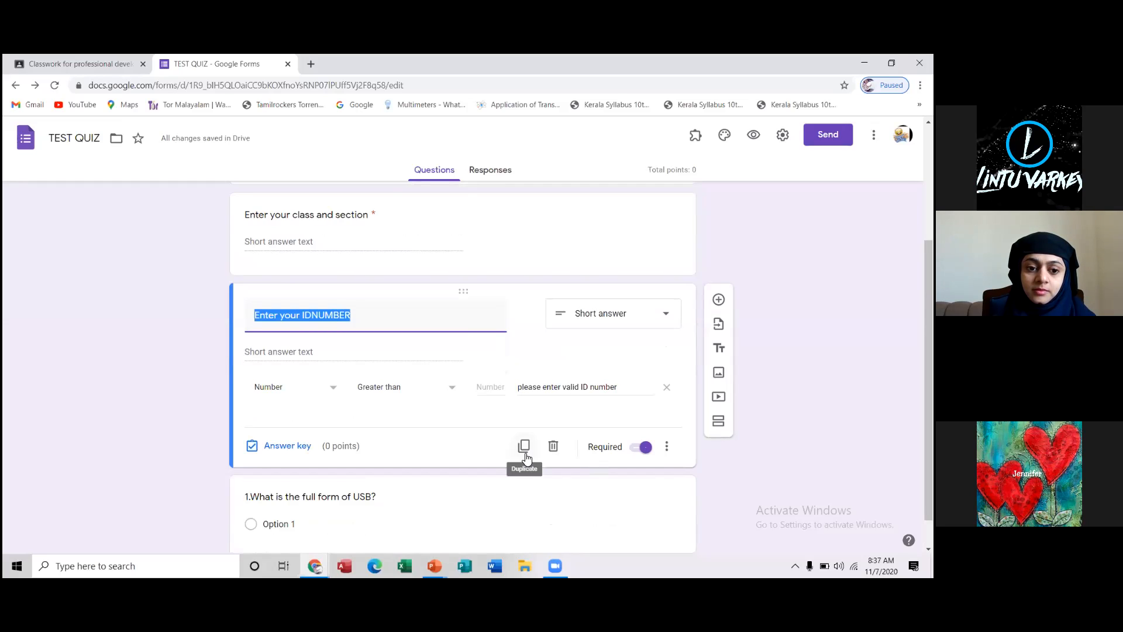
click(524, 453)
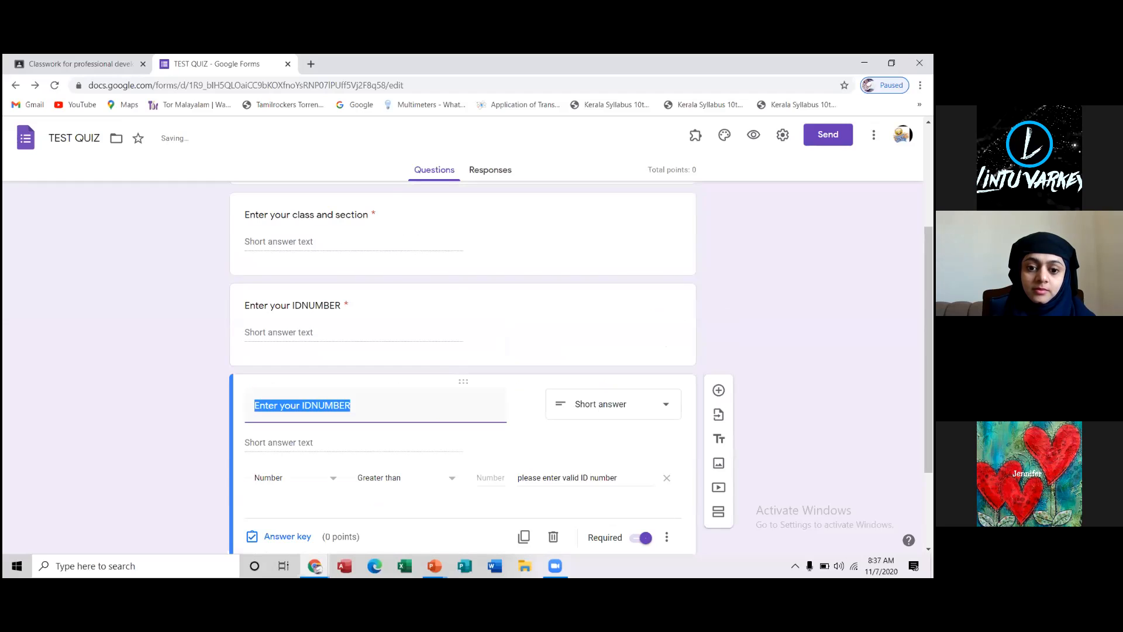
click(928, 549)
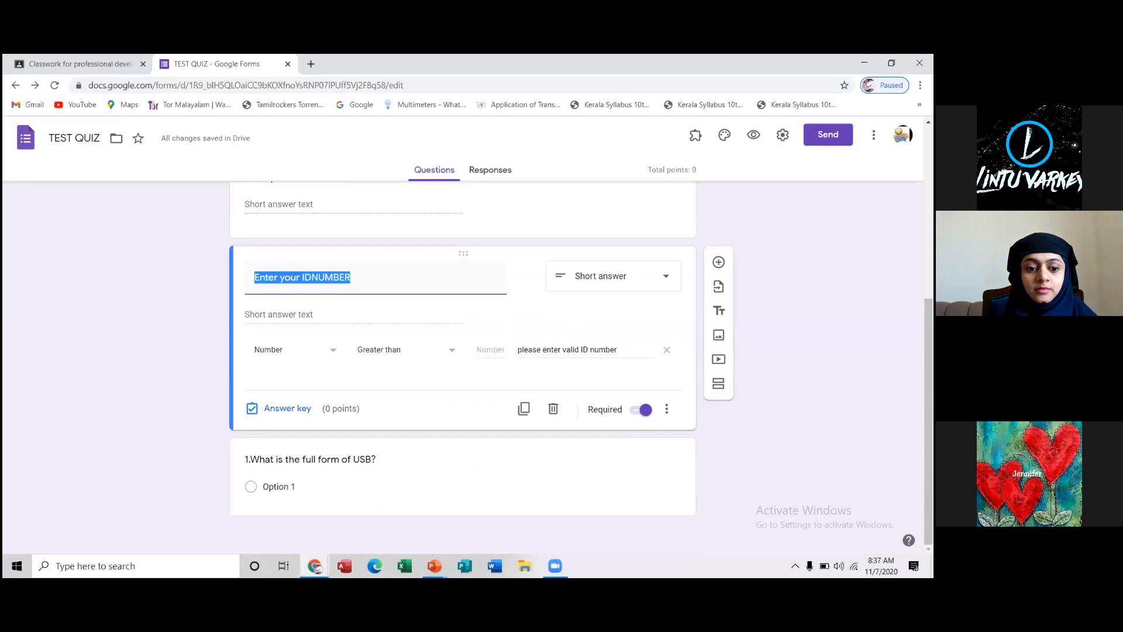
scroll(462, 337, up, 2)
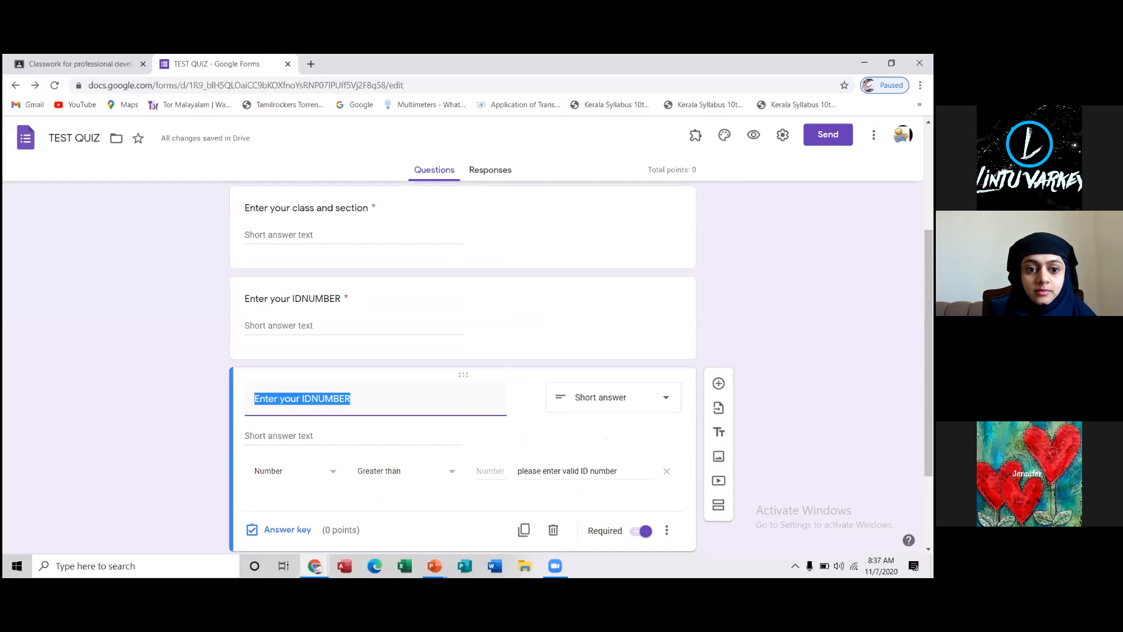
Delete the duplicated ID number question
scroll(462, 351, down, 2)
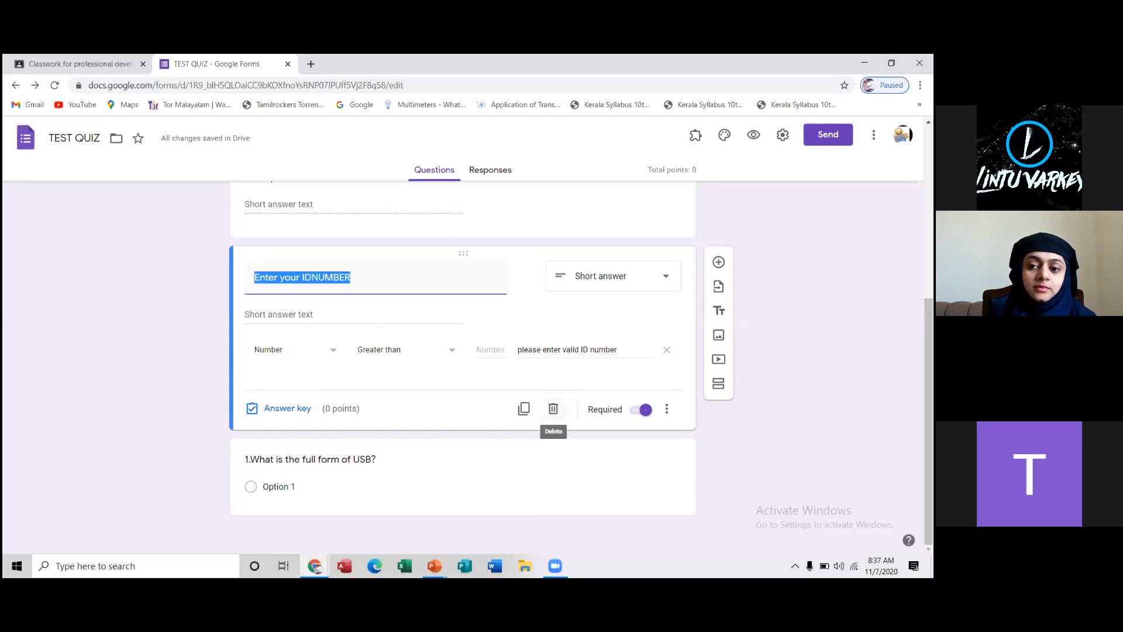
scroll(554, 415, up, 4)
scroll(554, 415, up, 1)
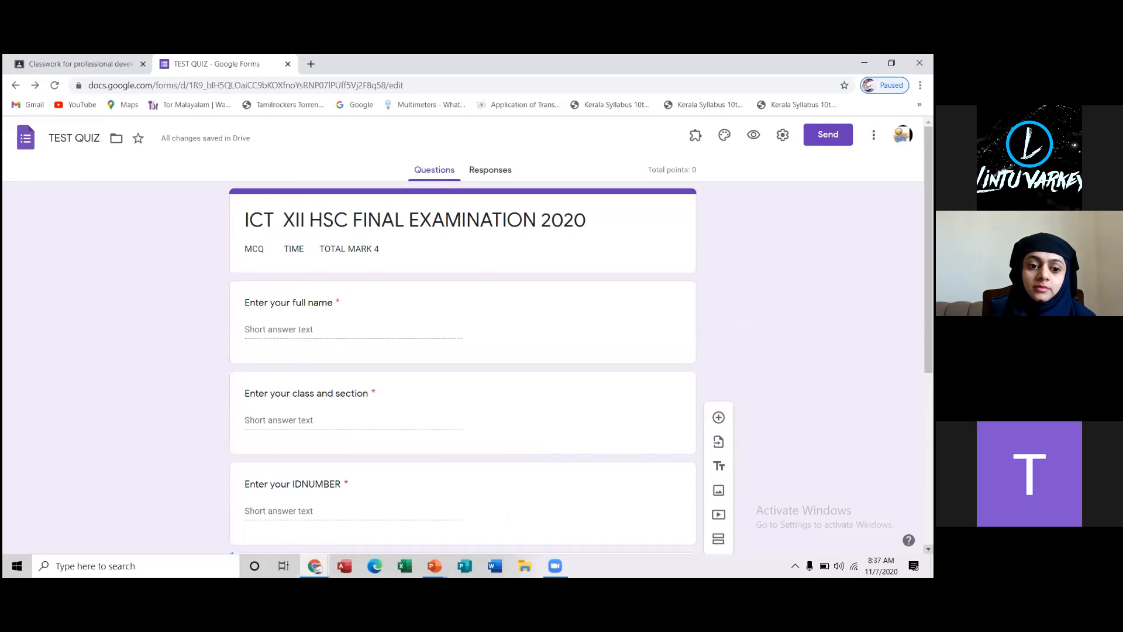
scroll(553, 415, down, 4)
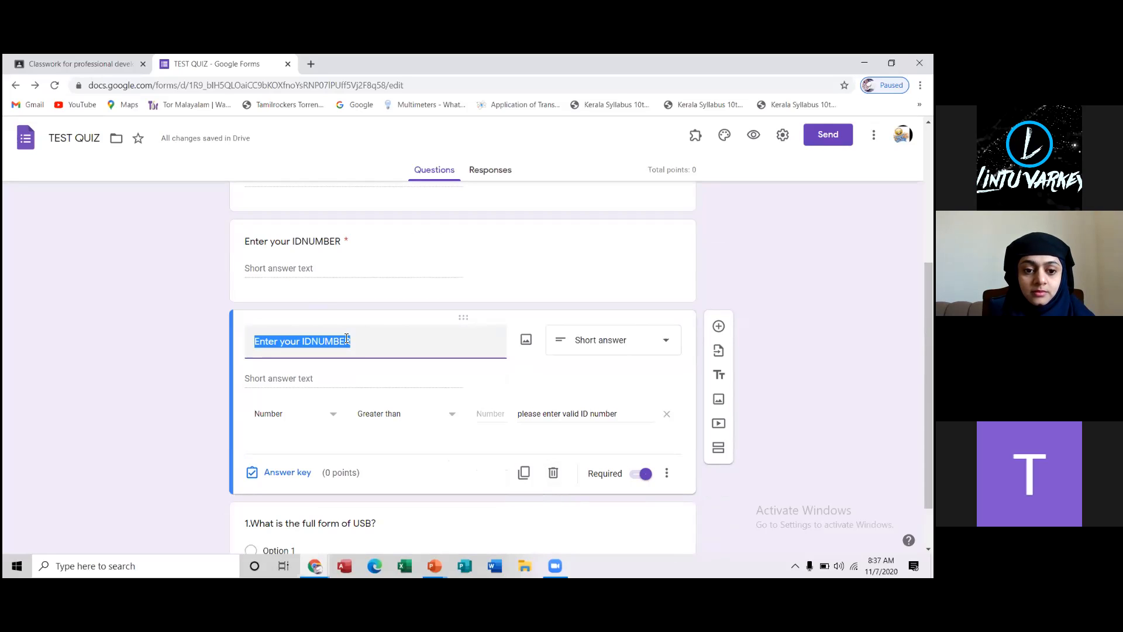
click(552, 473)
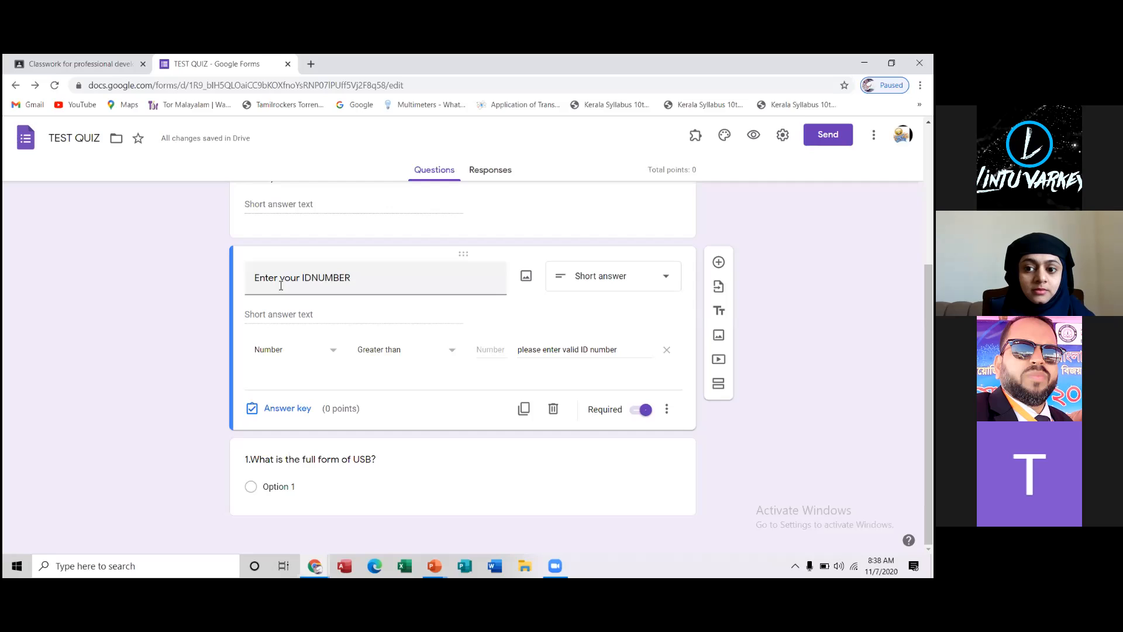
Insert a space in the ID number question so it reads "Enter your ID NUMBER"
triple_click(314, 279)
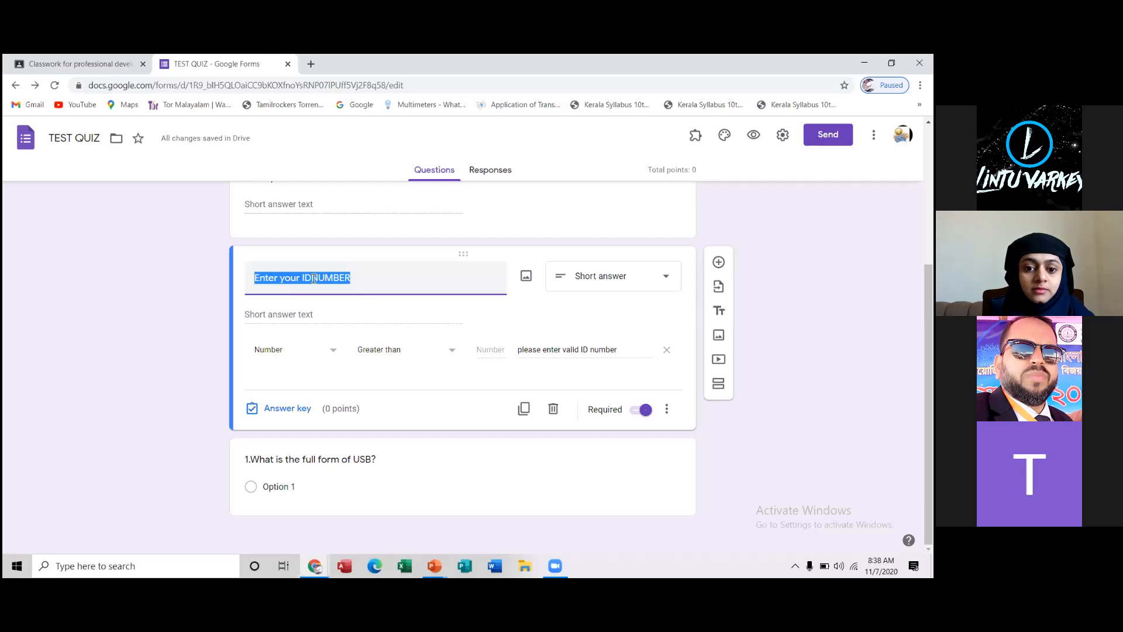
click(313, 280)
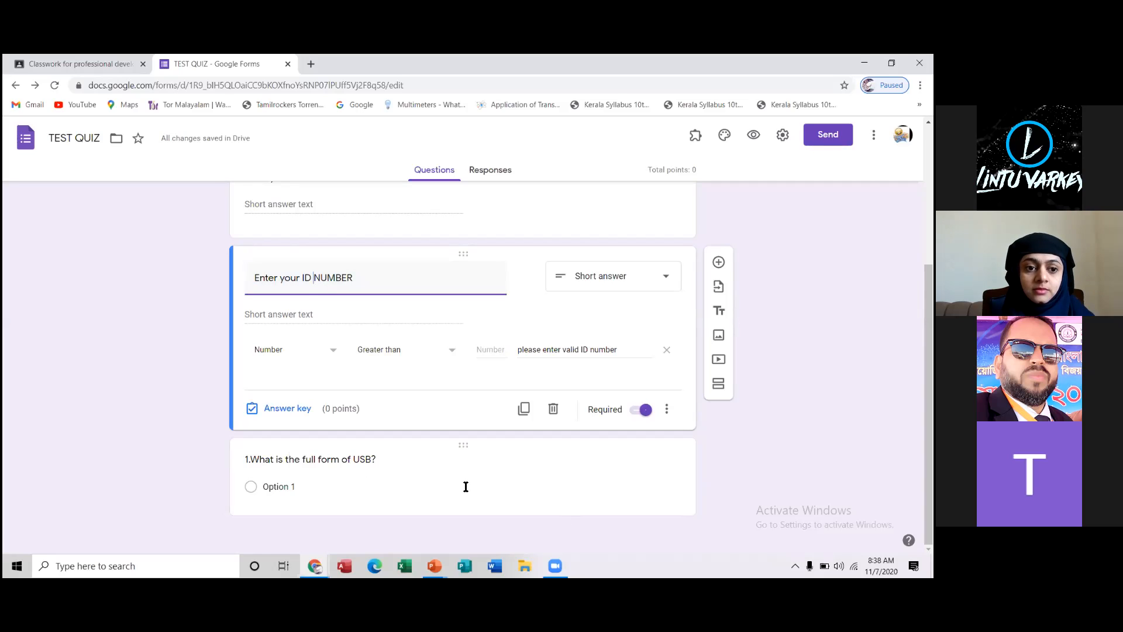
Fill in the first two answer options of the USB question as "Universal serial bus" and "universal service bus"
click(356, 459)
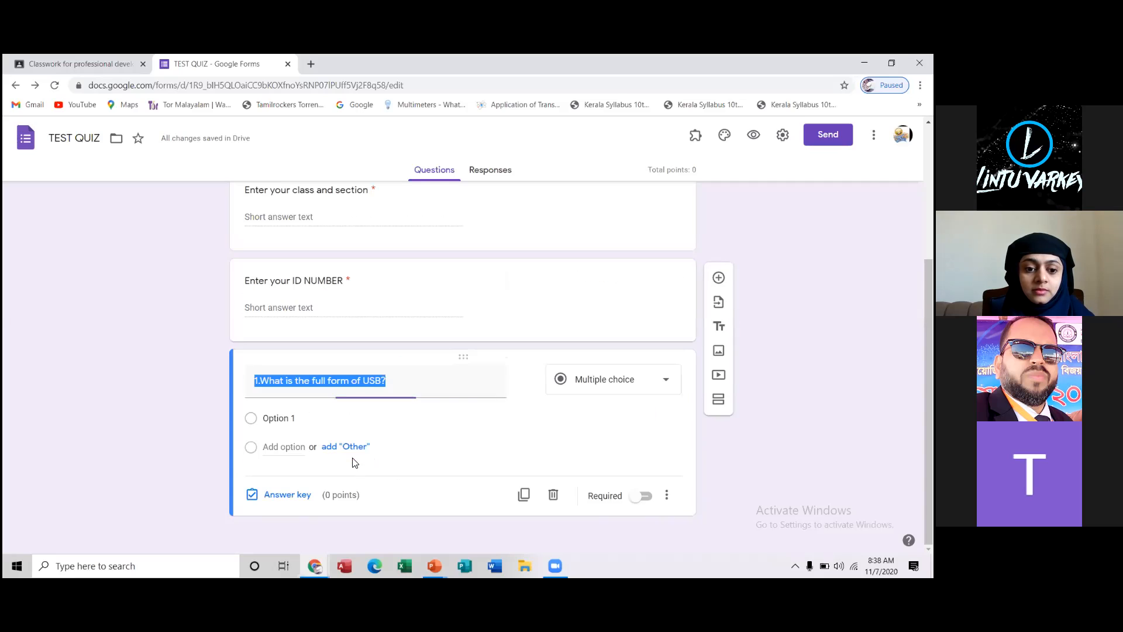
click(286, 425)
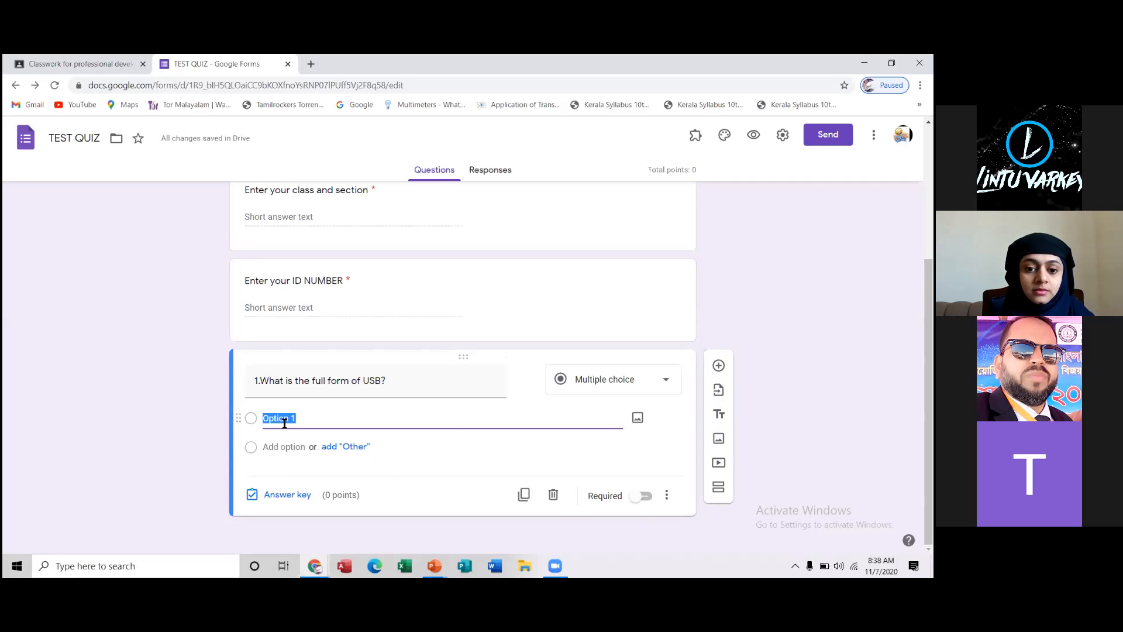
text(Uni)
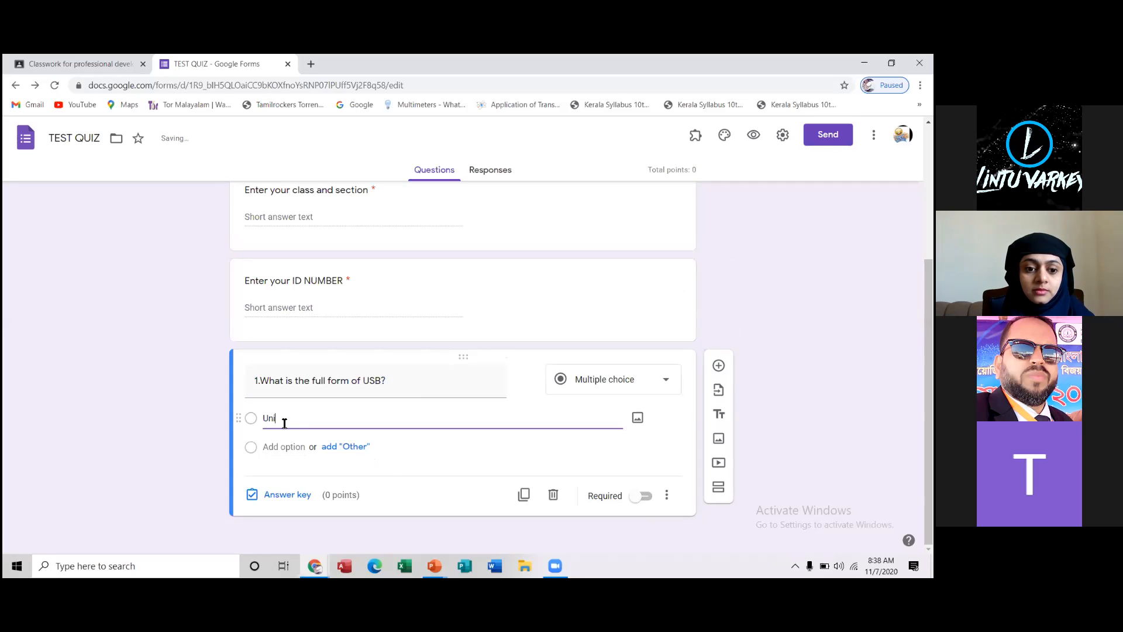
text(versal serial bus)
click(284, 447)
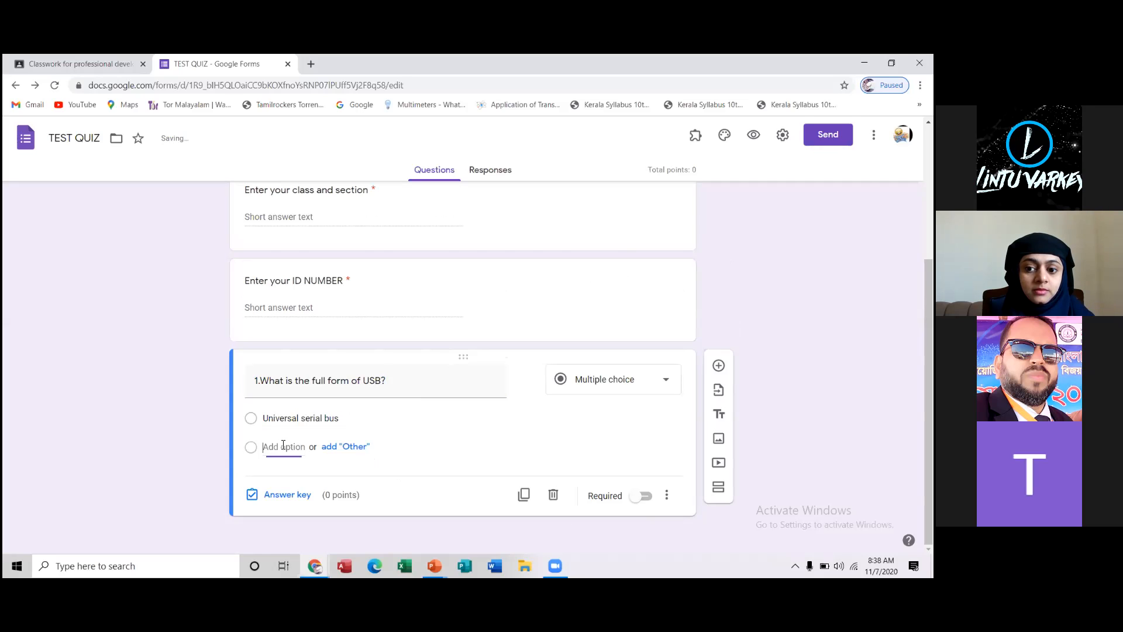
text(univ)
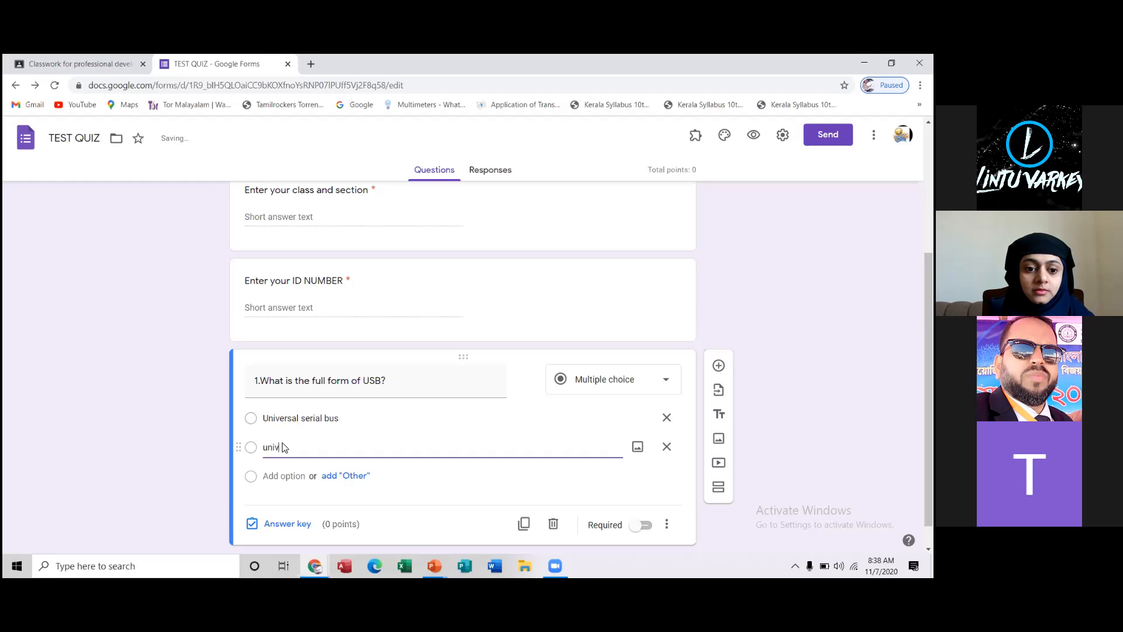
text(ersal service bus)
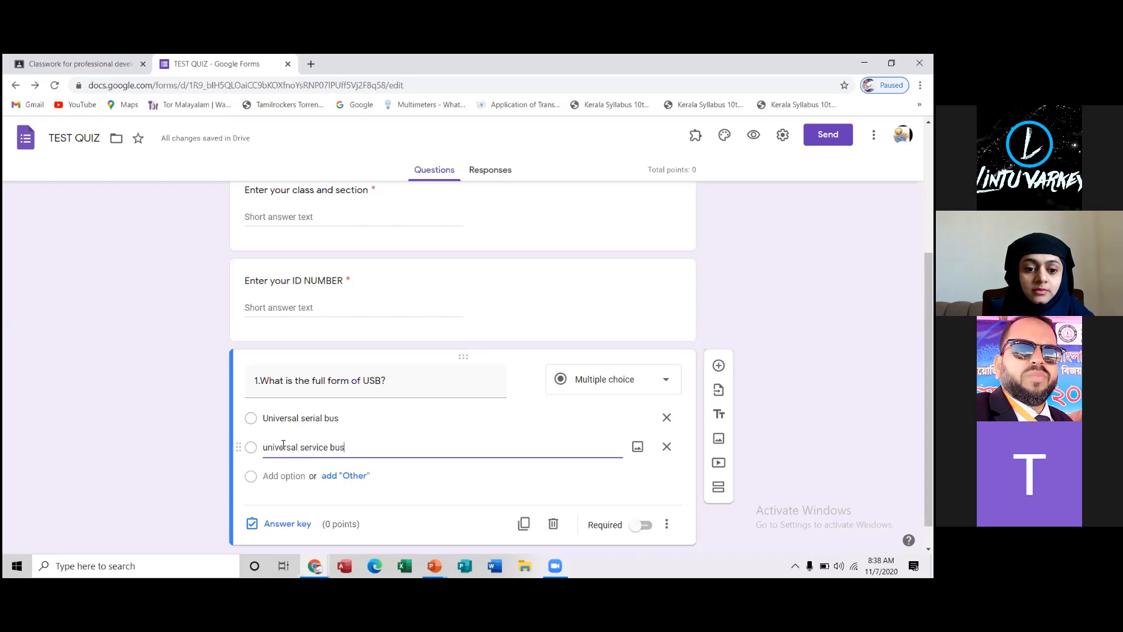
Add third and fourth answer options reading "uniform serial bus" and "uniform service bus" to the USB question
click(283, 477)
text(uniform serial)
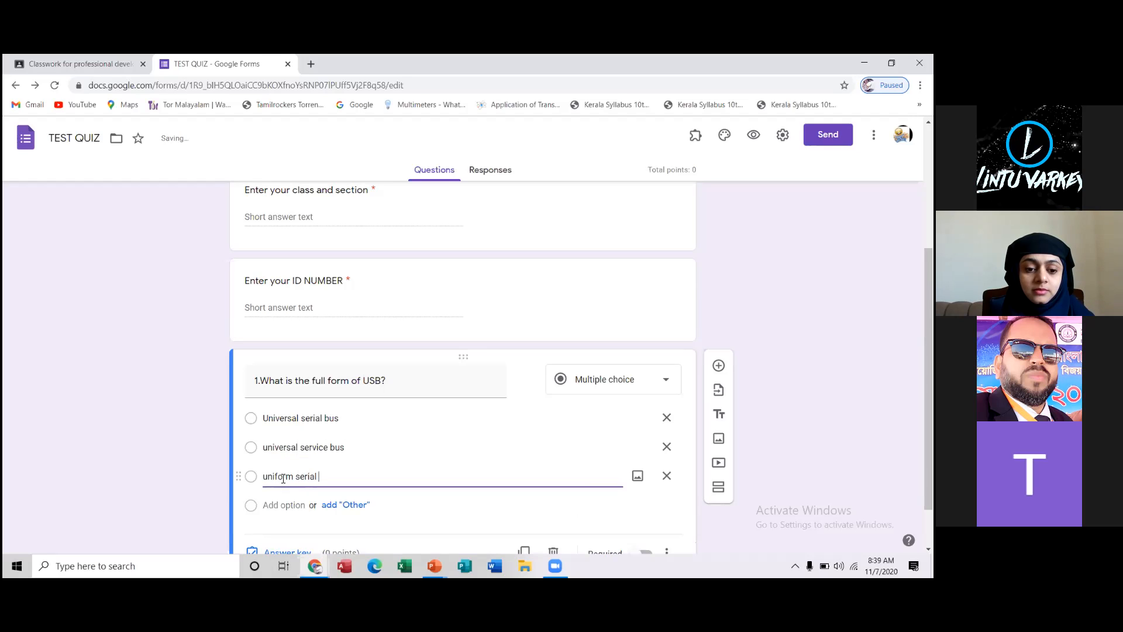
text( bus)
click(290, 507)
text(un)
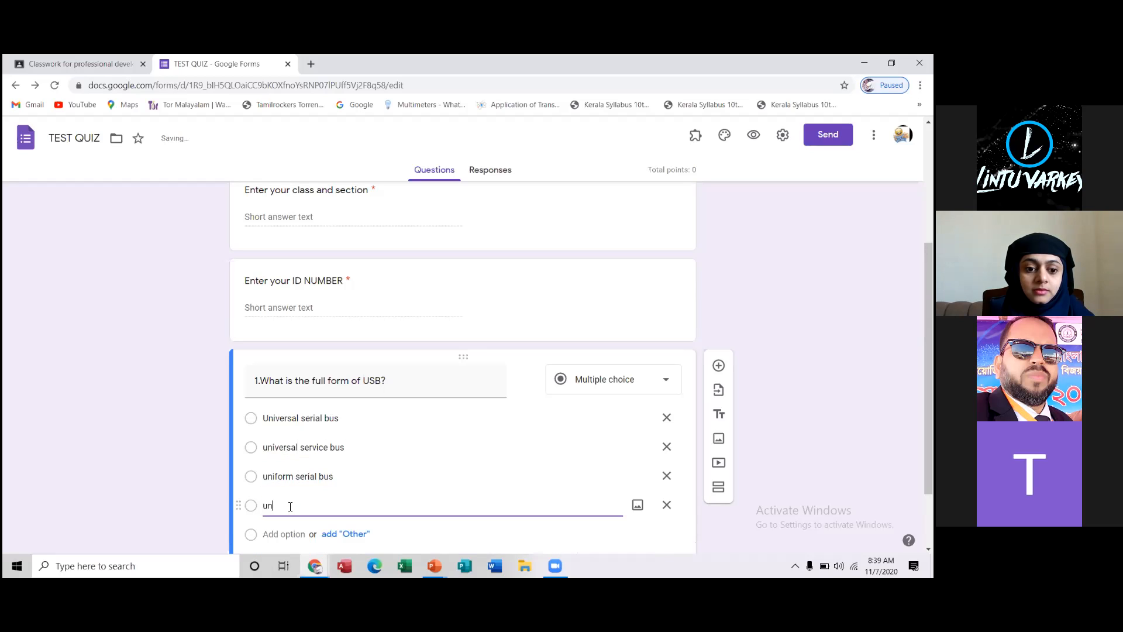
text(iform service bus)
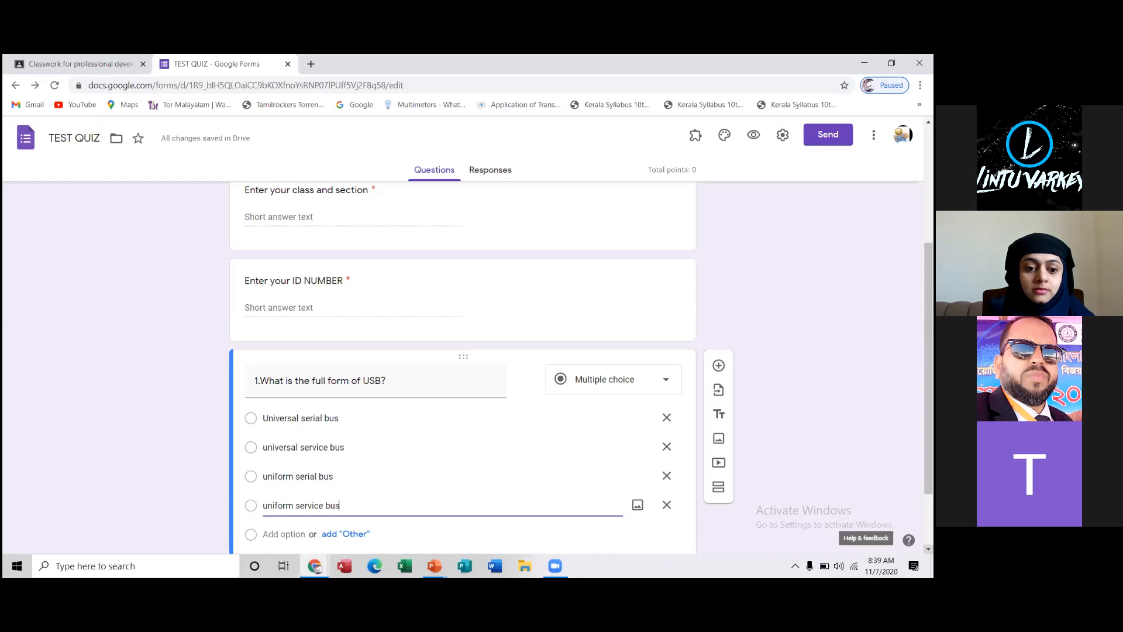
Make the USB question required and shuffle its option order
scroll(462, 368, down, 2)
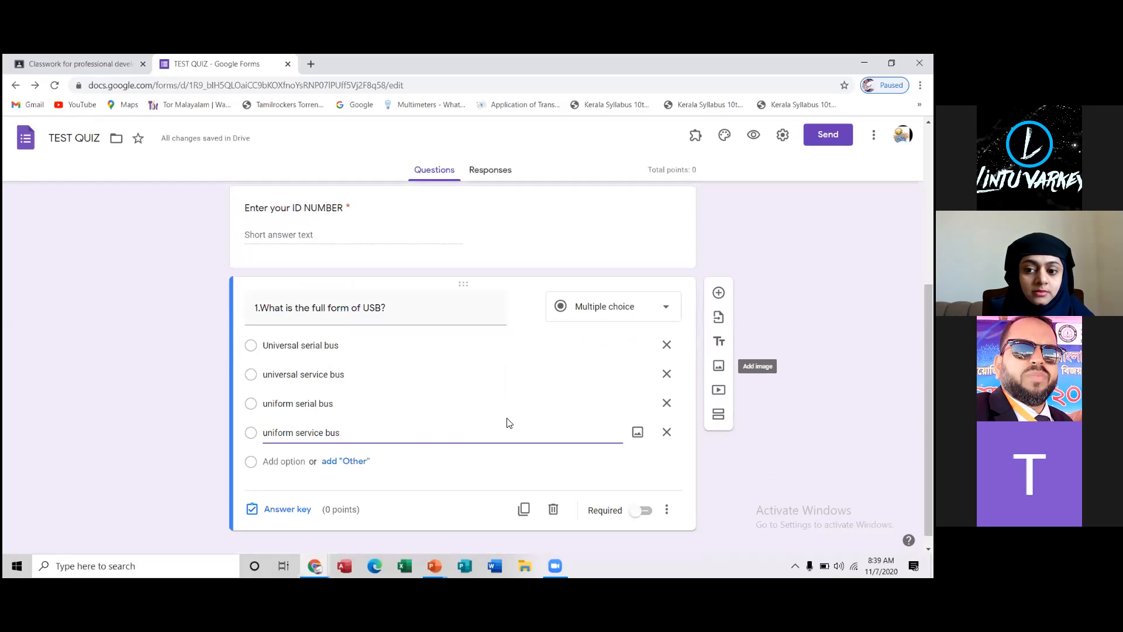
click(644, 511)
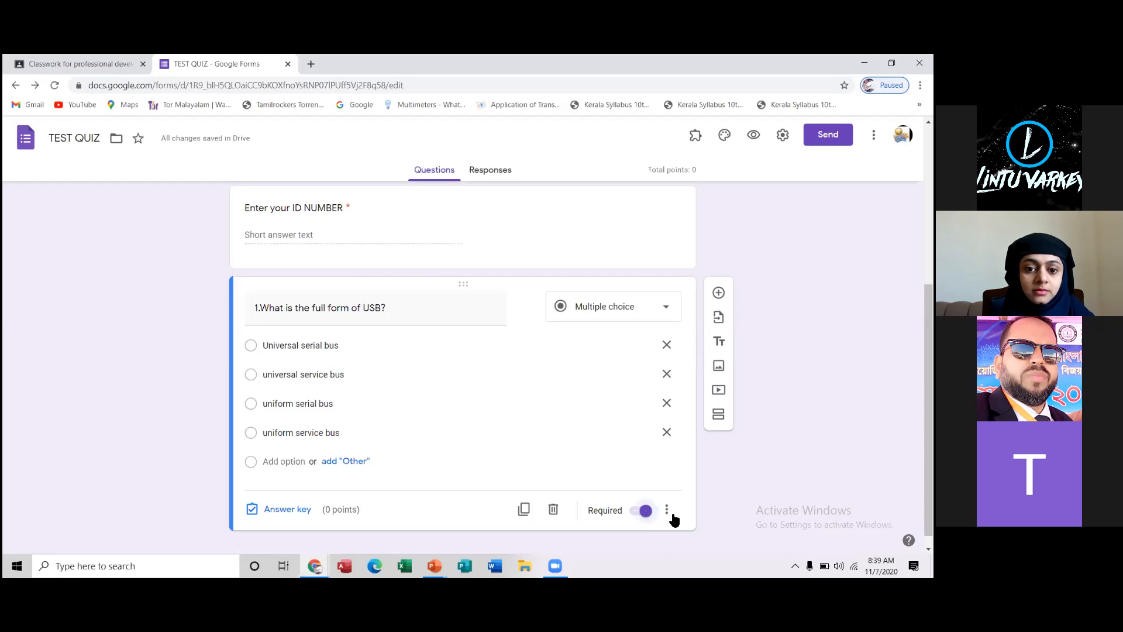
click(667, 510)
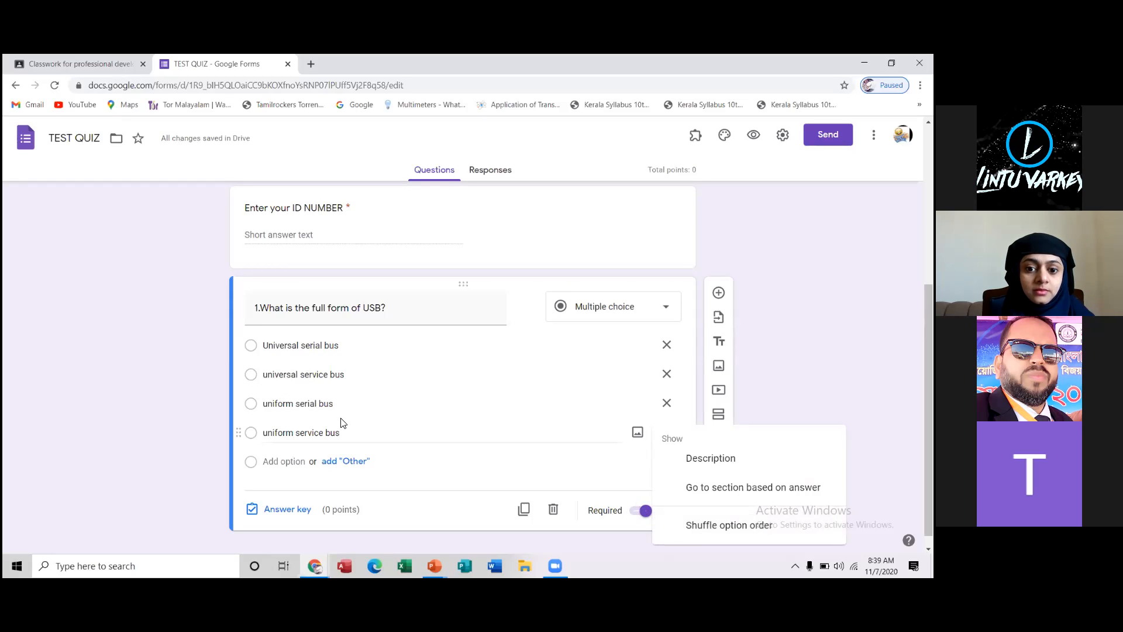
click(695, 530)
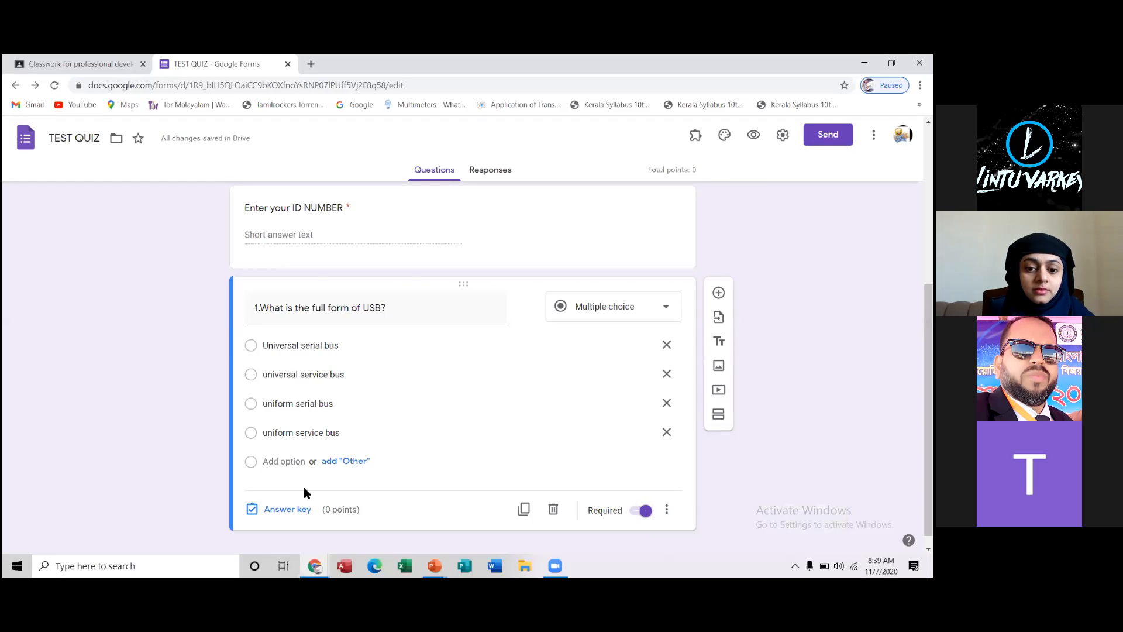
In the USB question's answer key, assign 1 point and mark "Universal serial bus" as the correct answer
click(268, 509)
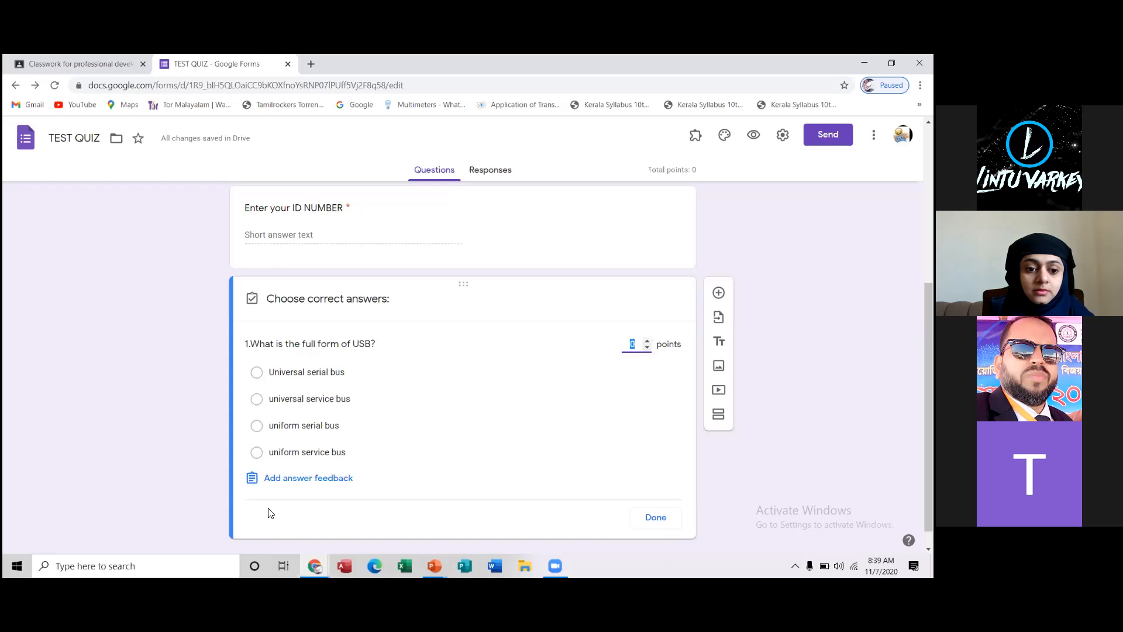
text(1)
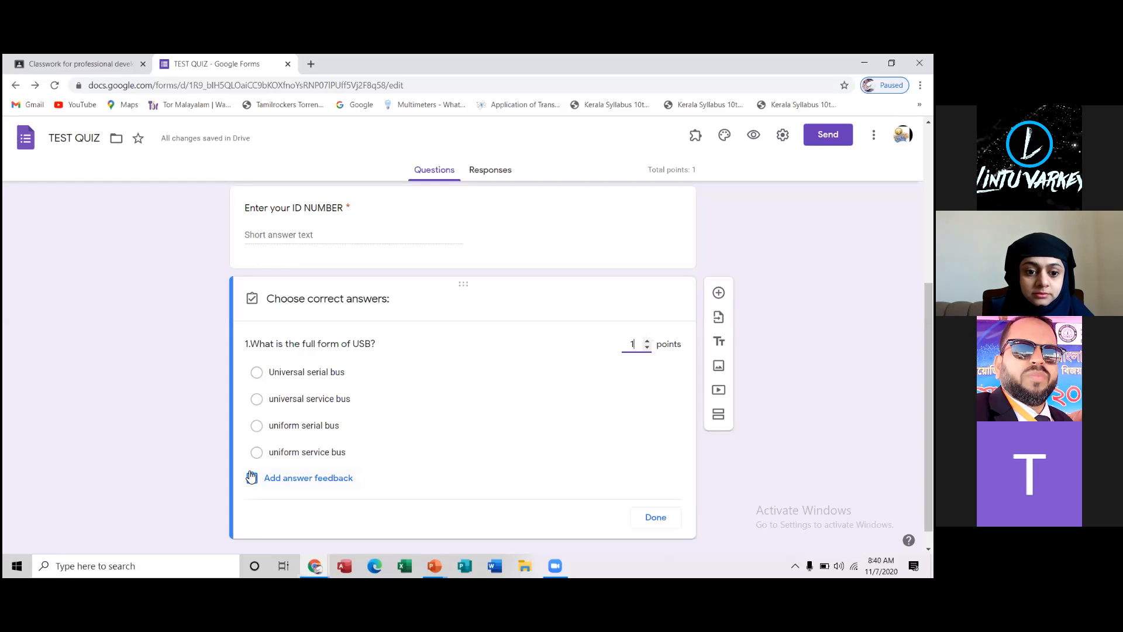
click(256, 379)
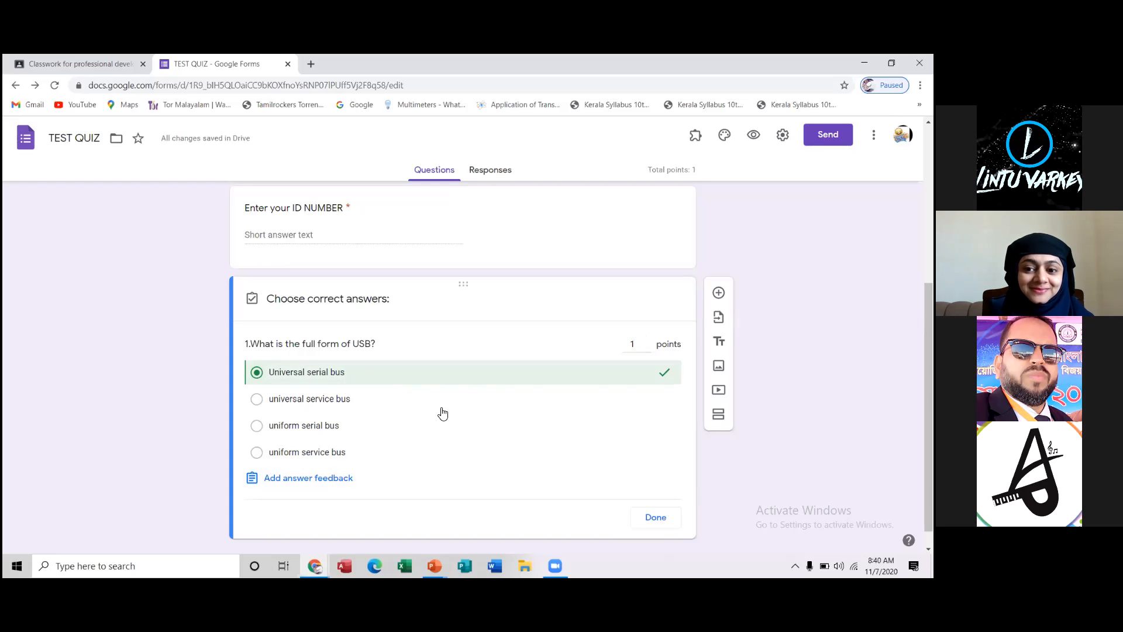
Enter "sorry, that is incorrect" as the feedback for incorrect answers to the USB question
click(309, 481)
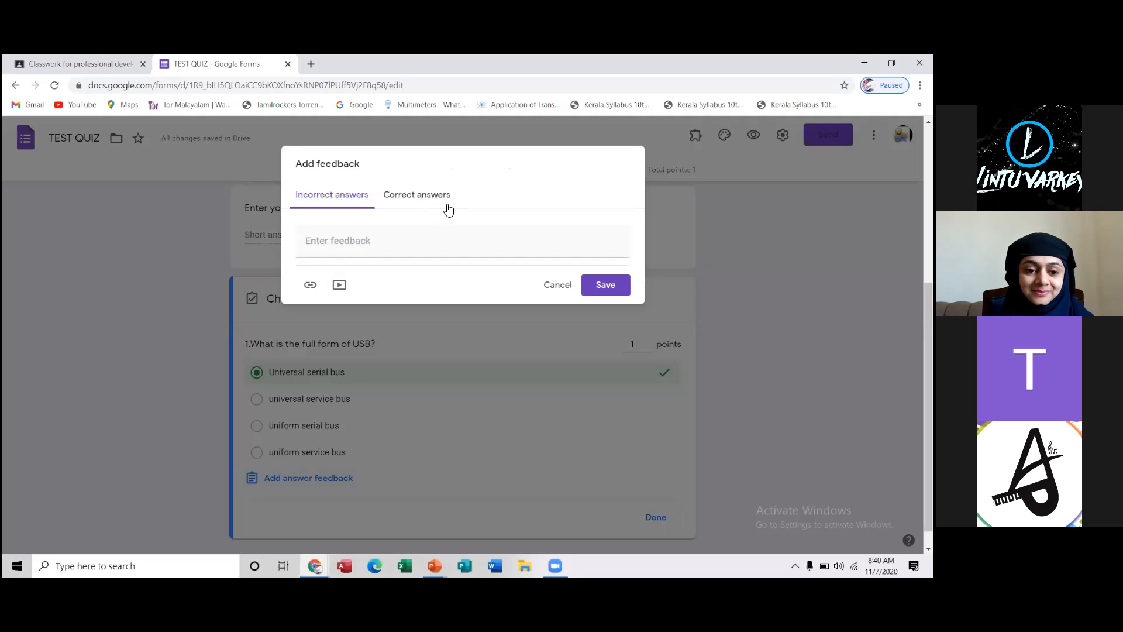
click(386, 244)
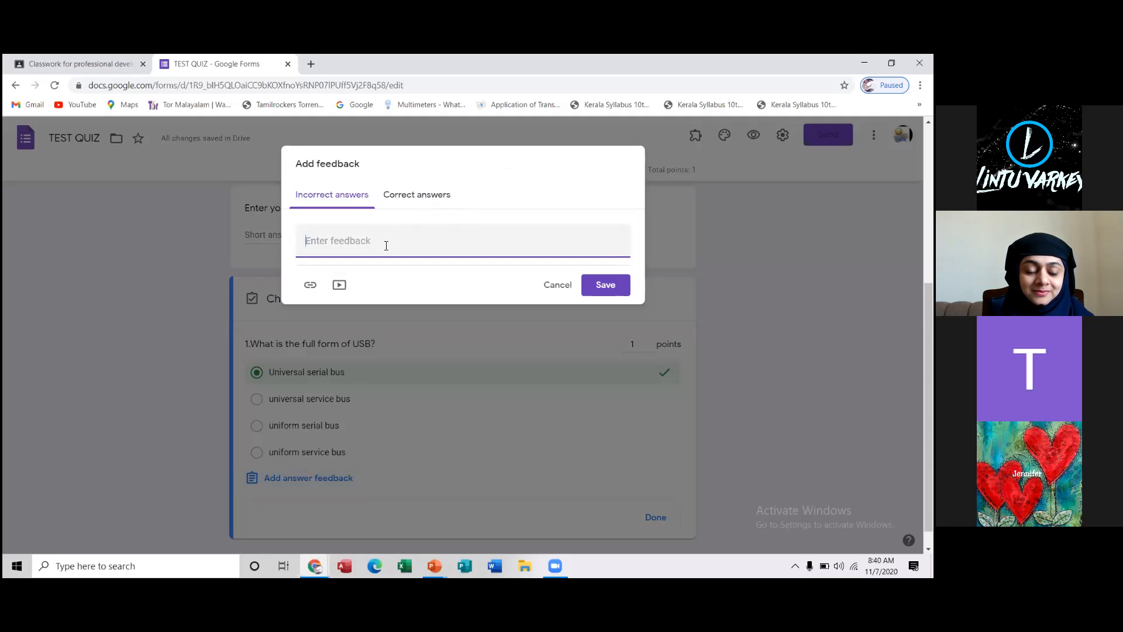
text(sorr)
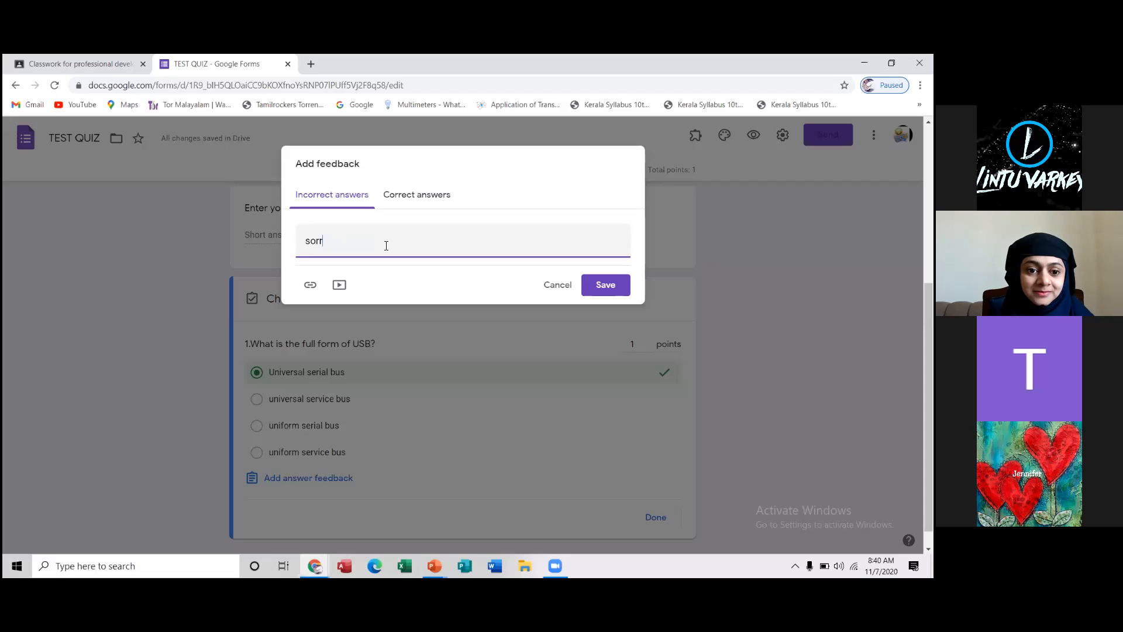
text(y,that is )
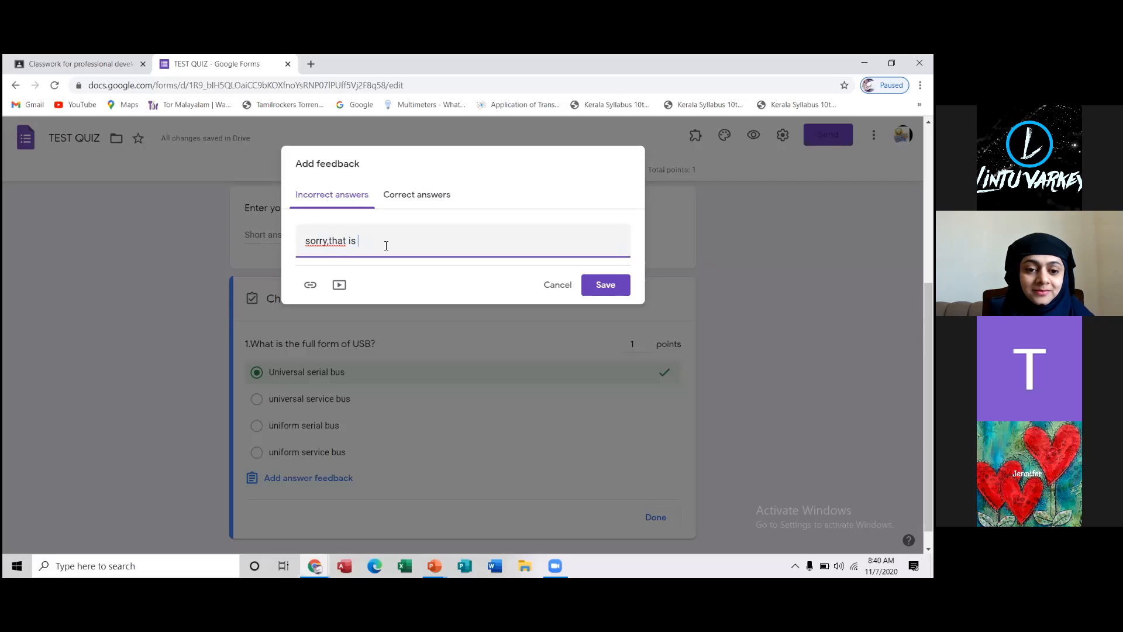
text(incorrect)
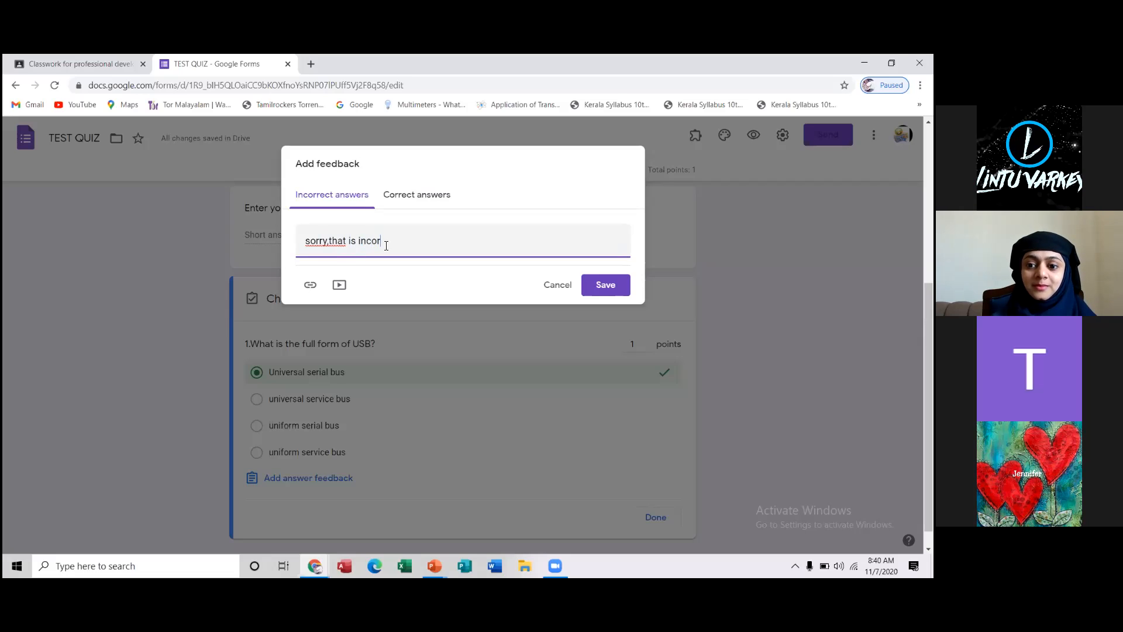
click(330, 241)
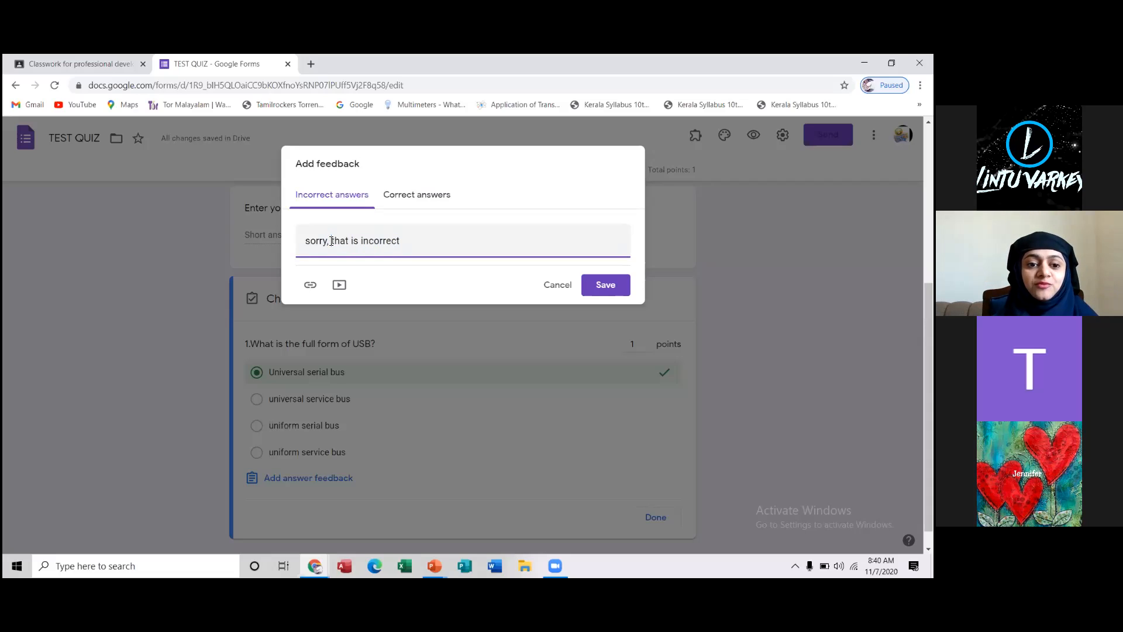
Enter "Great" as the feedback for correct answers and check it against the incorrect-answer feedback
click(416, 198)
click(371, 239)
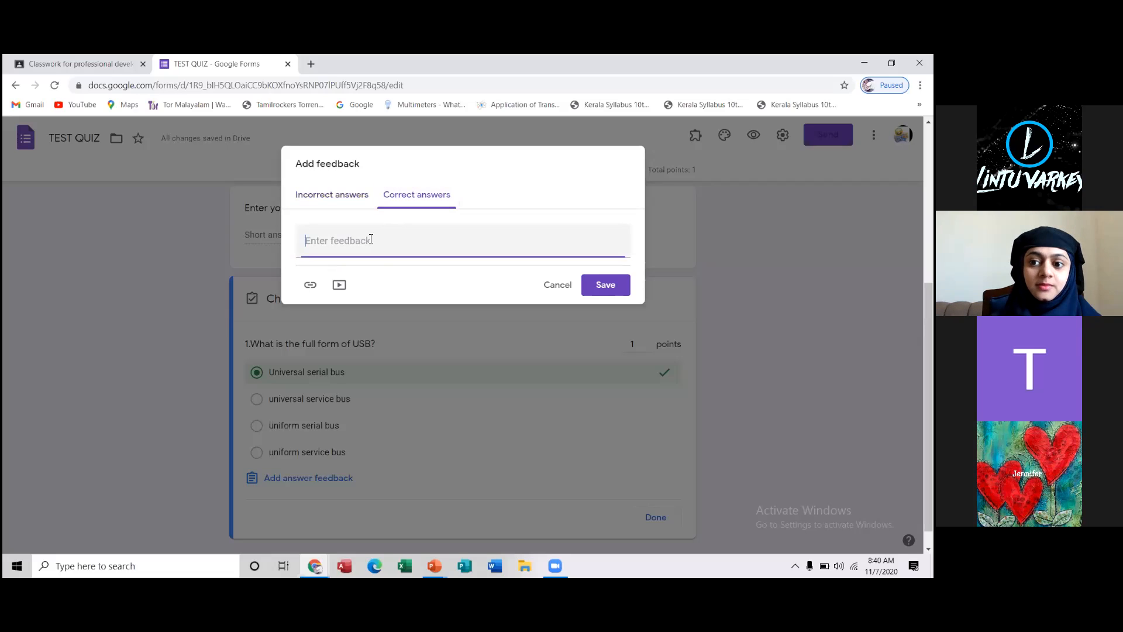
text(great)
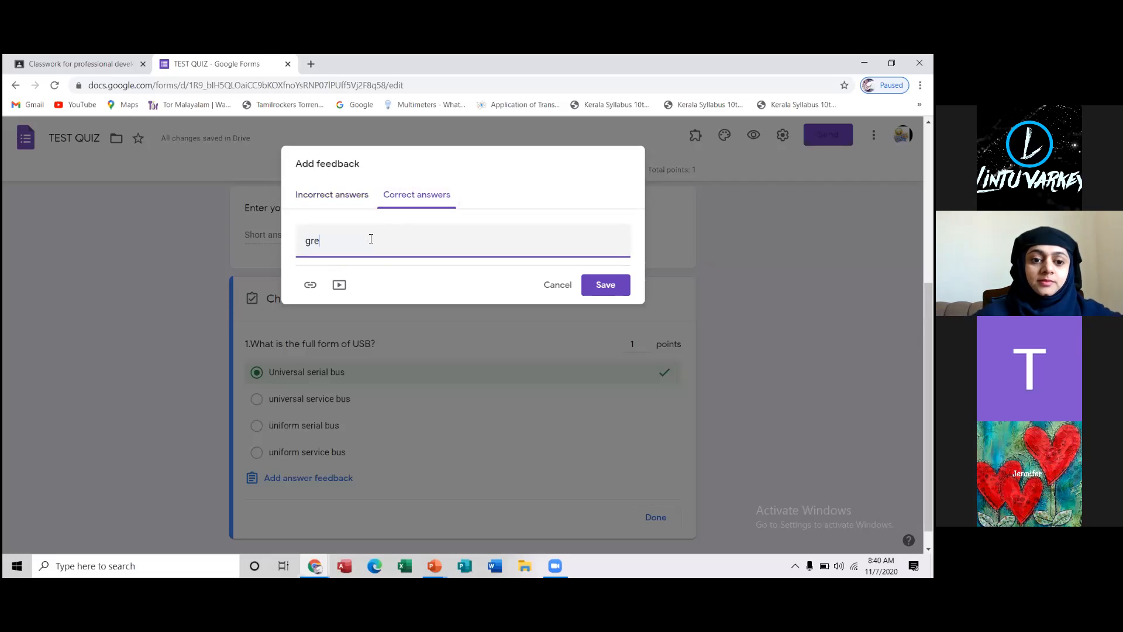
click(311, 241)
key(BackSpace)
text(G)
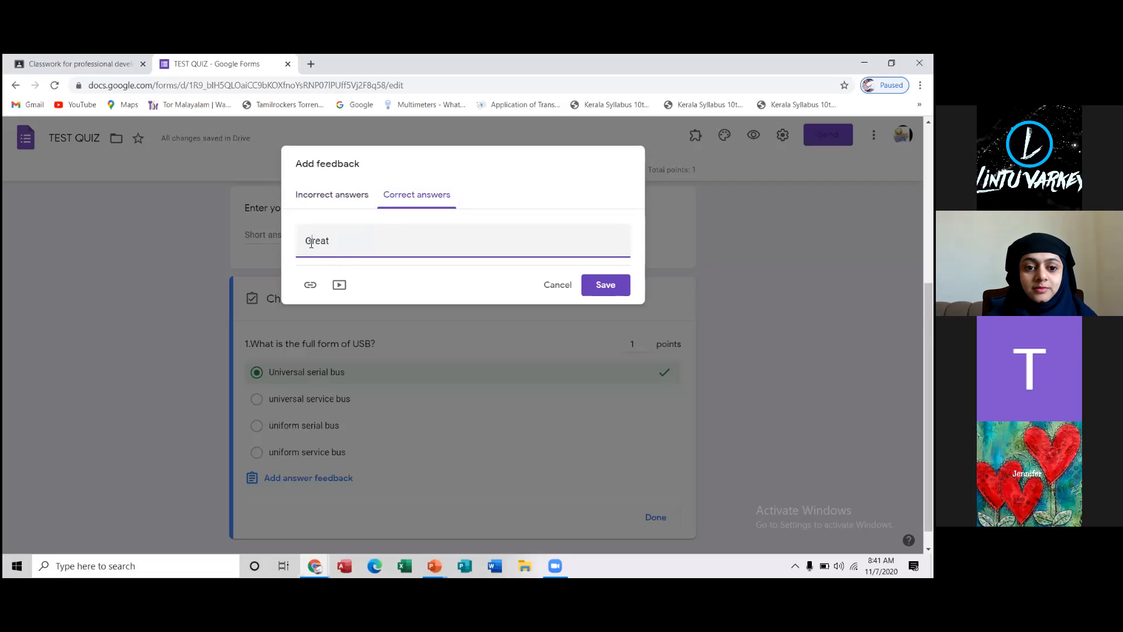
click(326, 198)
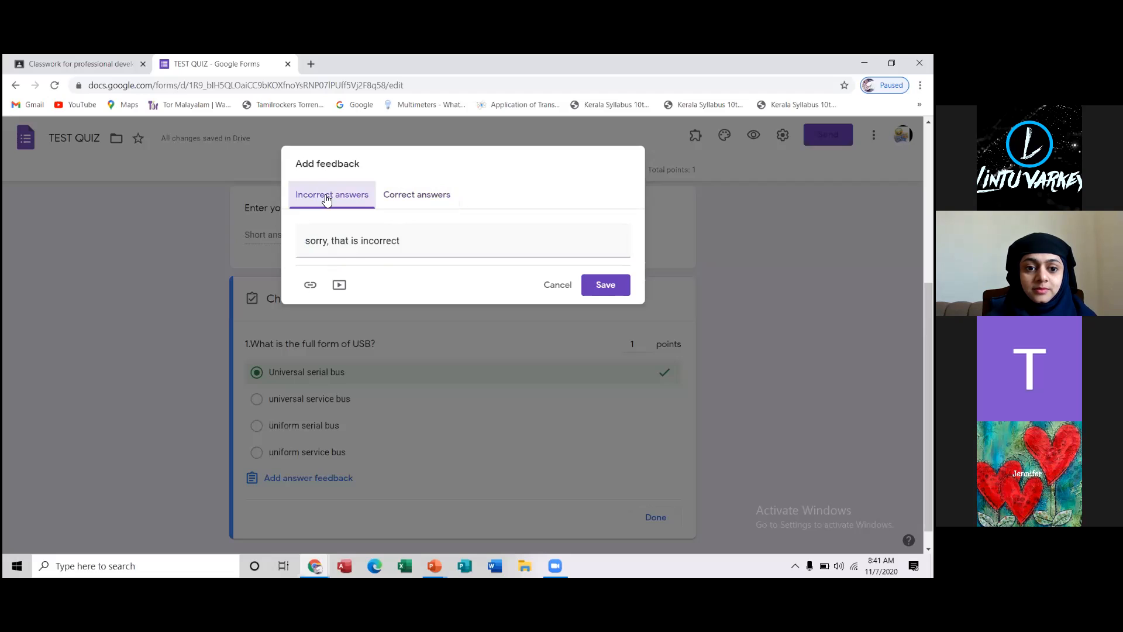
click(417, 200)
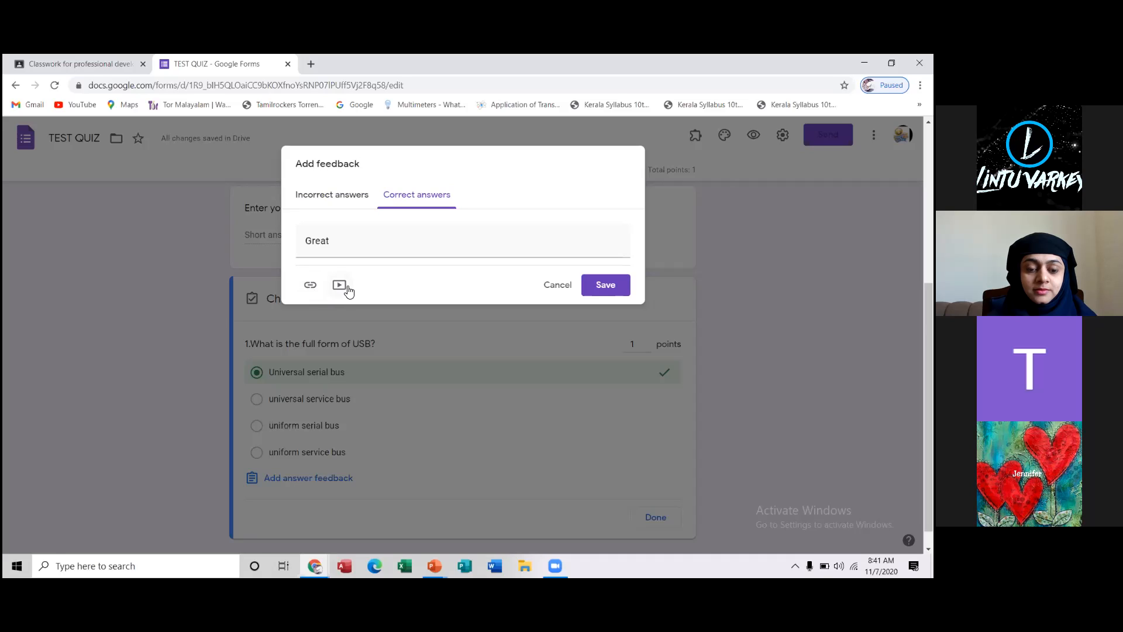
For the incorrect-answer feedback, search YouTube for "usb" and choose the video "USB Ports, Cables, & Connectors"
click(314, 199)
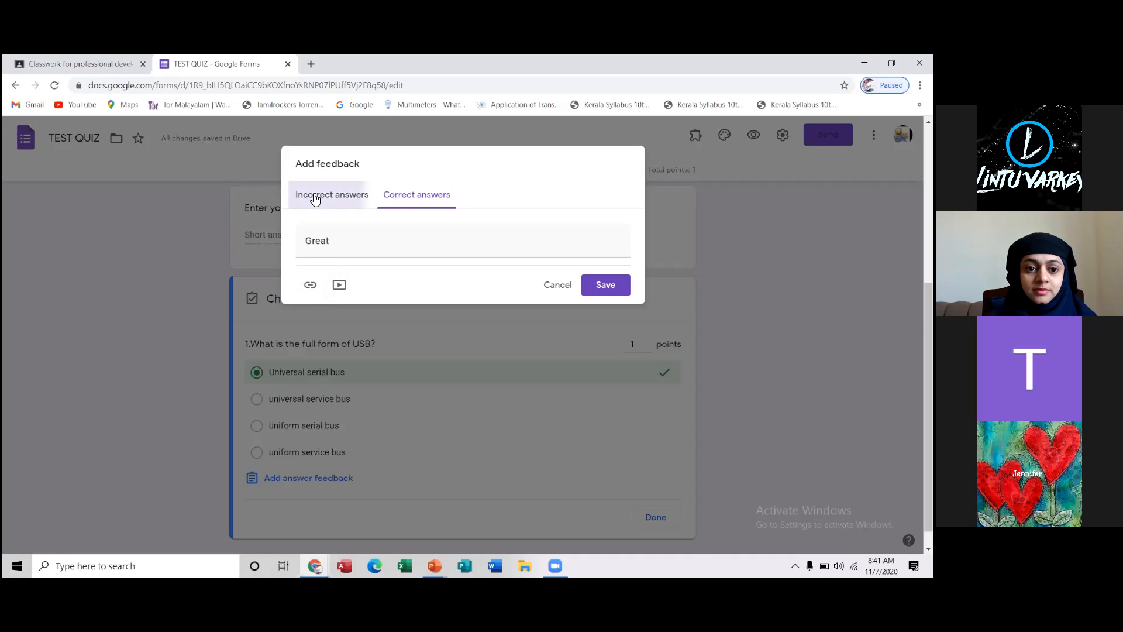
click(339, 284)
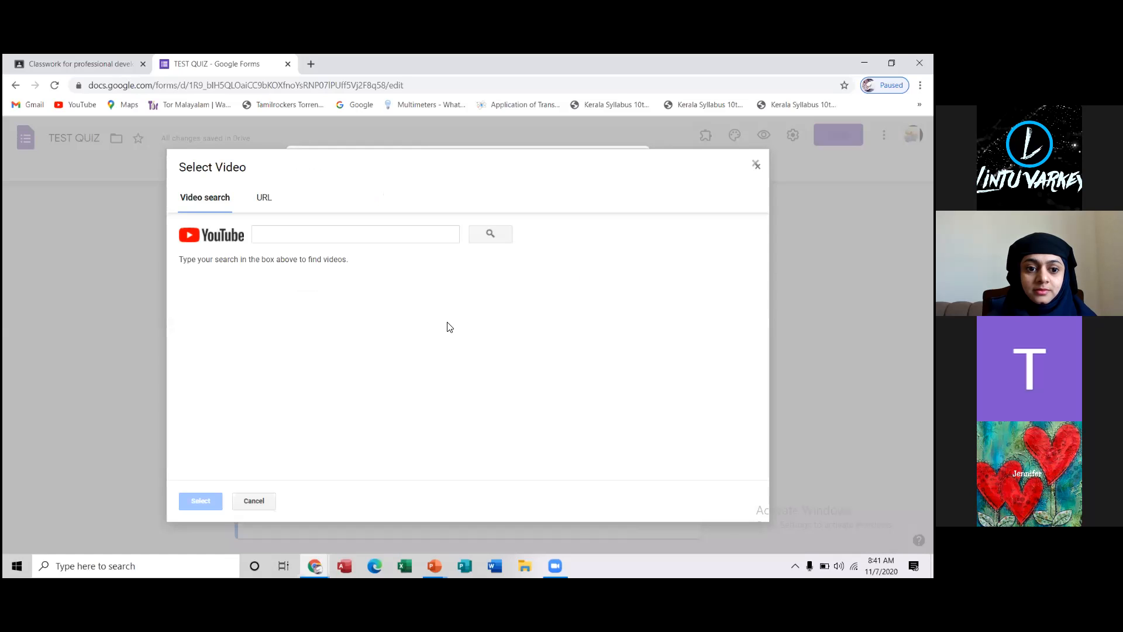
click(383, 236)
text(ust)
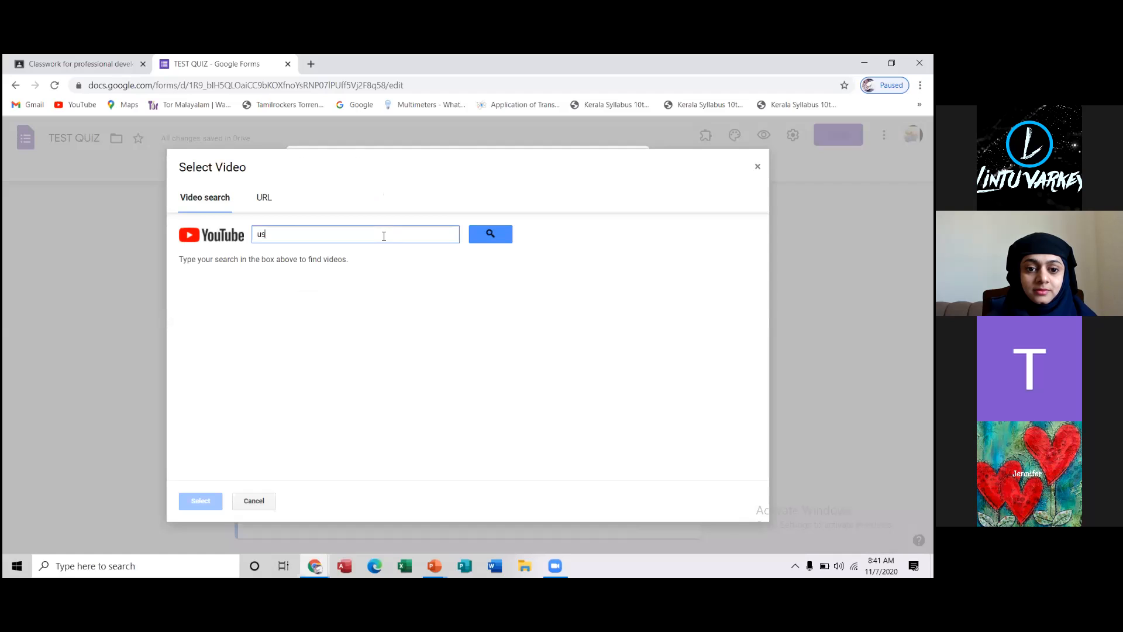
click(489, 236)
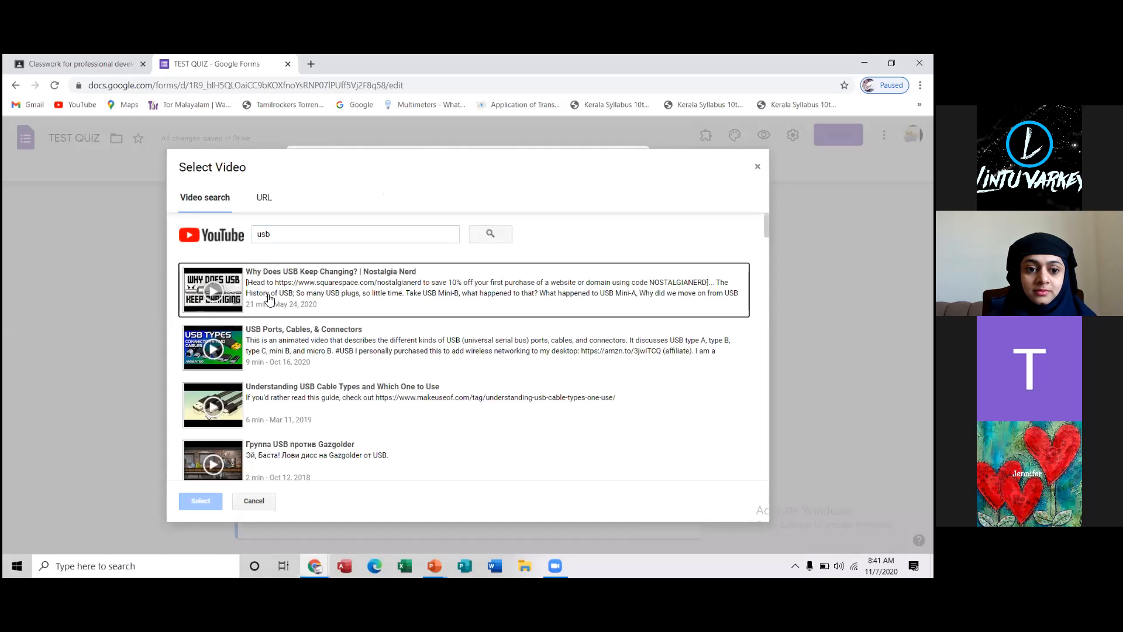
click(254, 350)
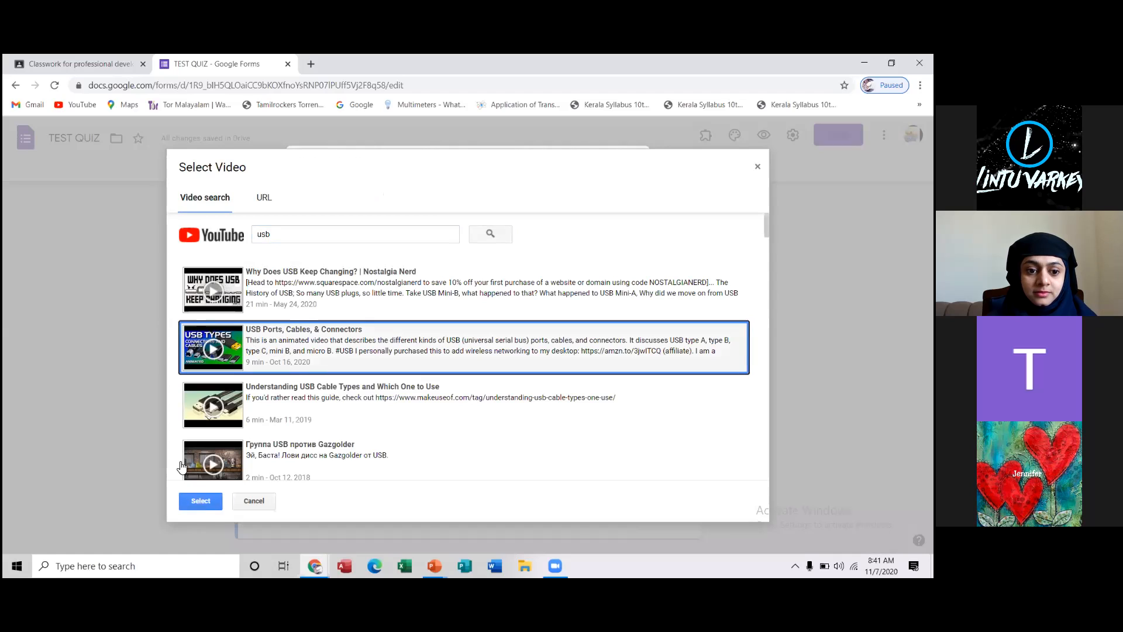